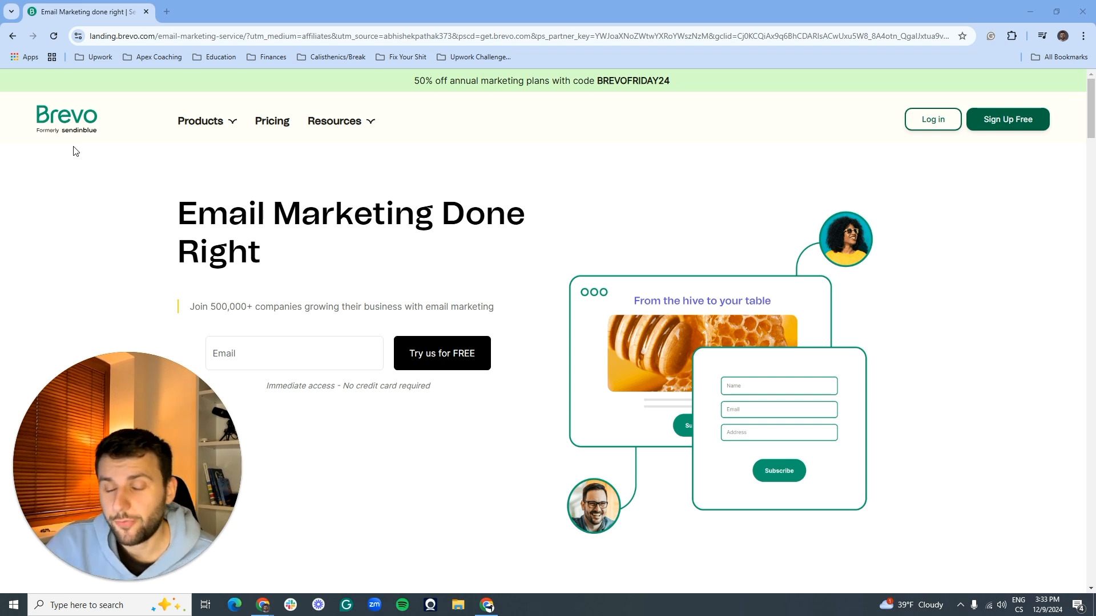
Step: Start a free Brevo sign-up and begin entering the account email address
left_click(1005, 121)
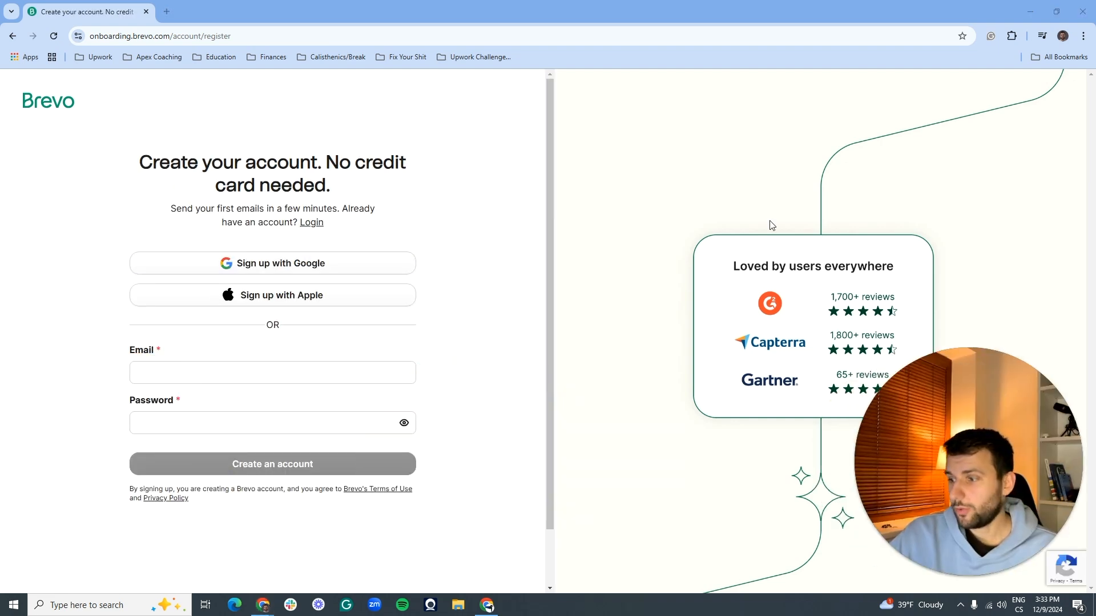
left_click(177, 364)
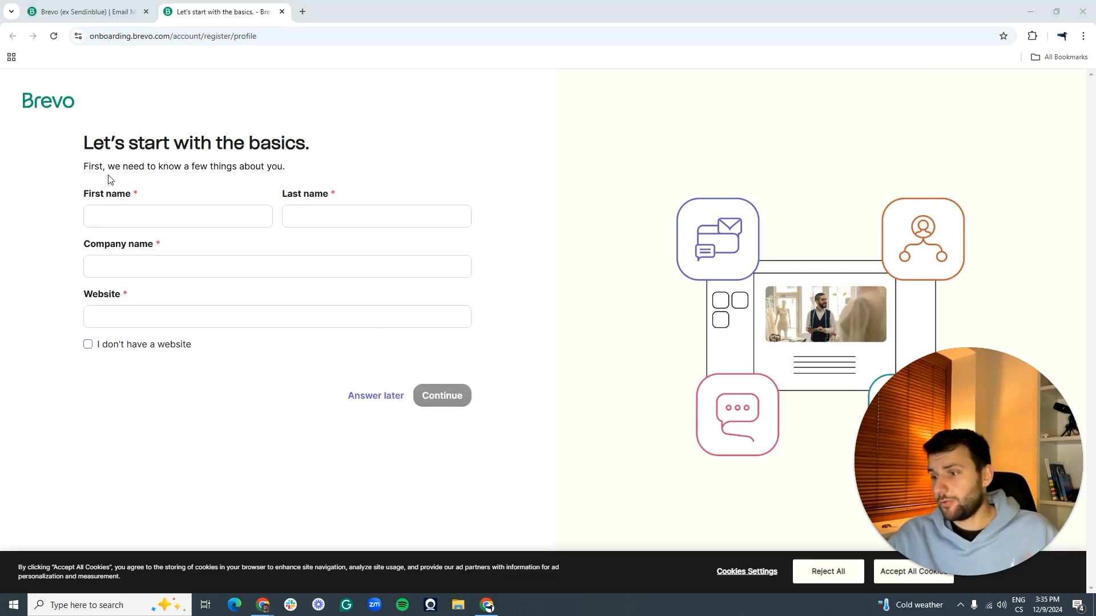
Step: Autofill first and last name, enter company Company1, tick no website, and continue
left_click(165, 225)
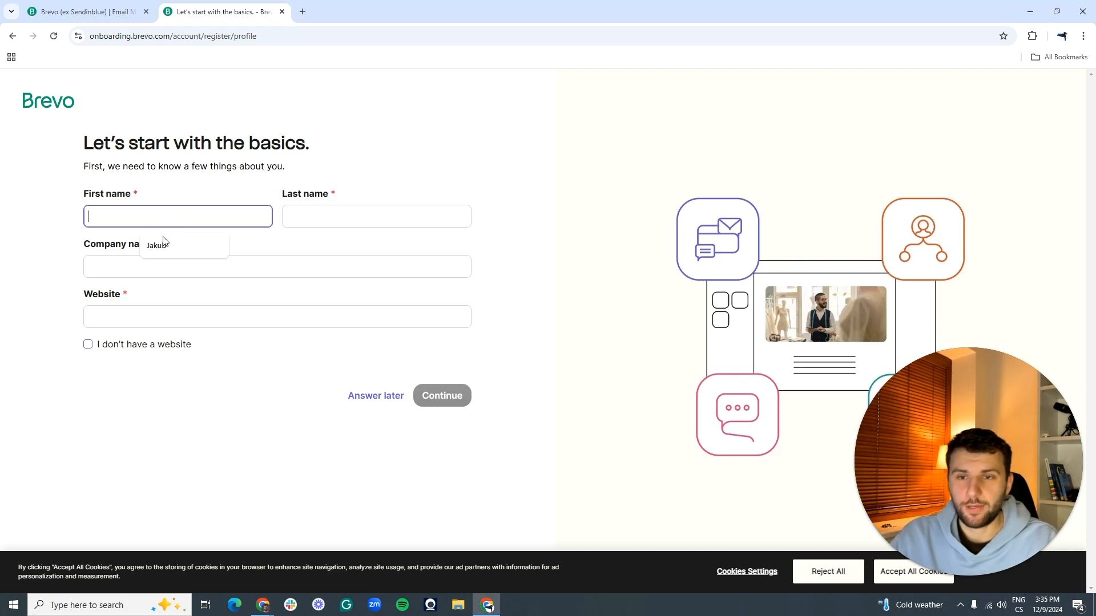
left_click(166, 244)
left_click(357, 210)
left_click(354, 245)
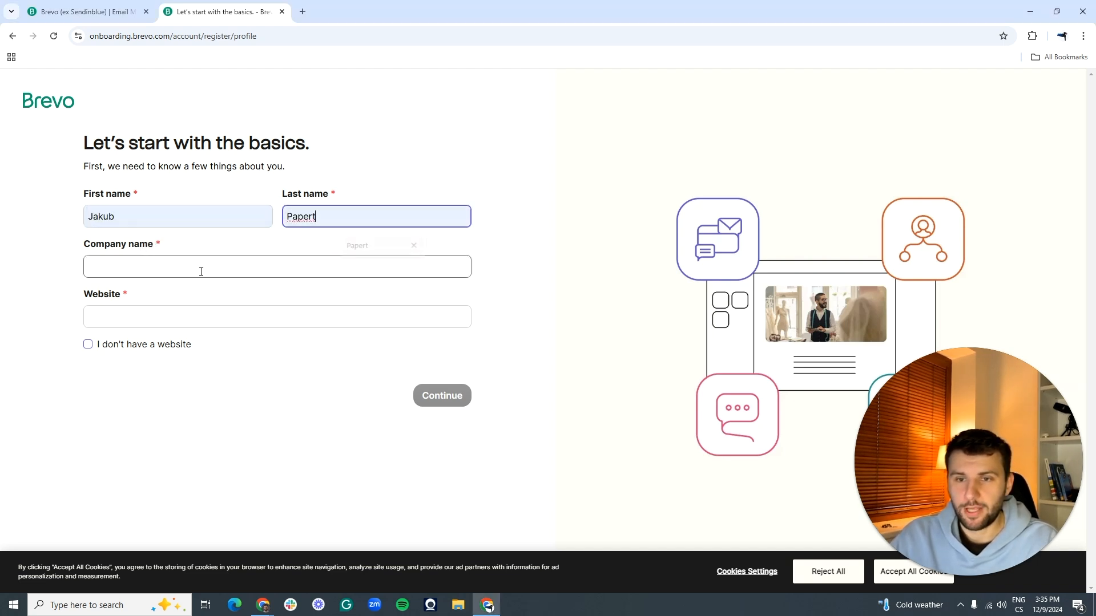
left_click(148, 267)
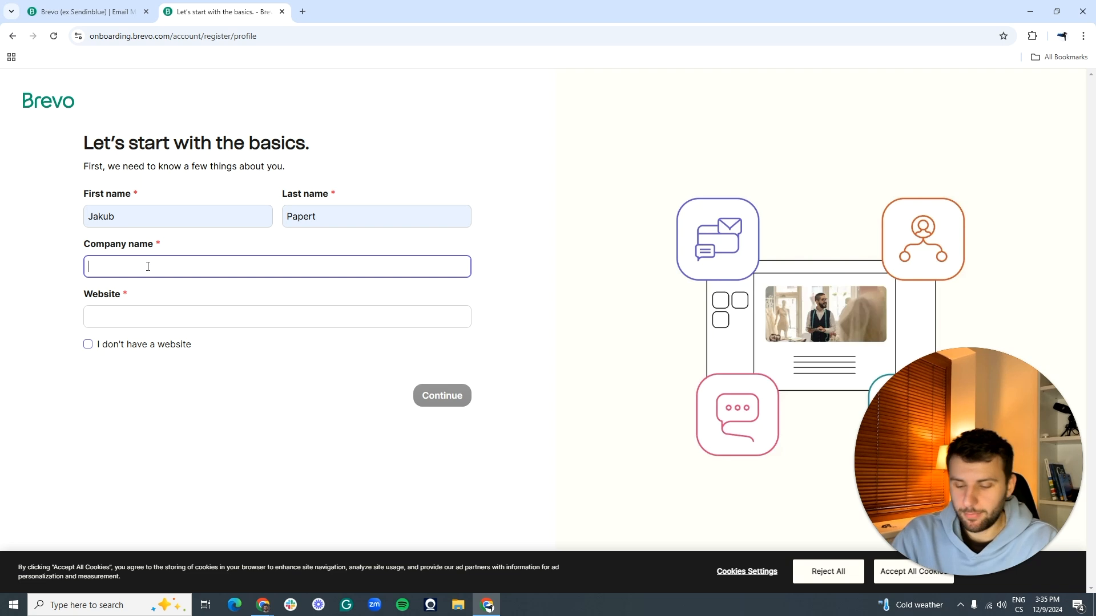
type("Company1")
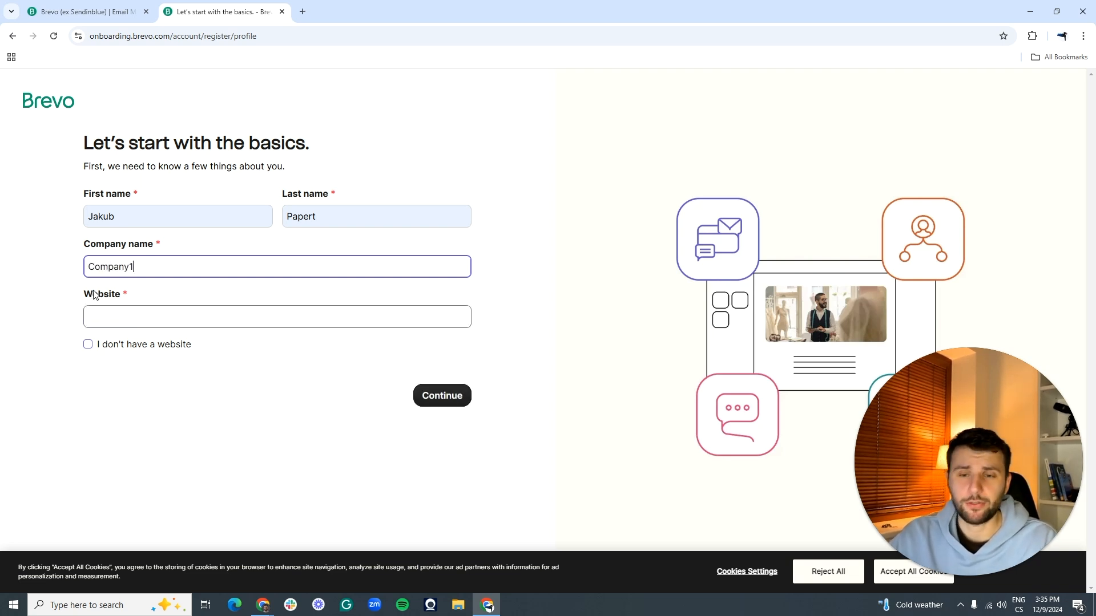
left_click_drag(85, 293, 150, 301)
left_click(127, 316)
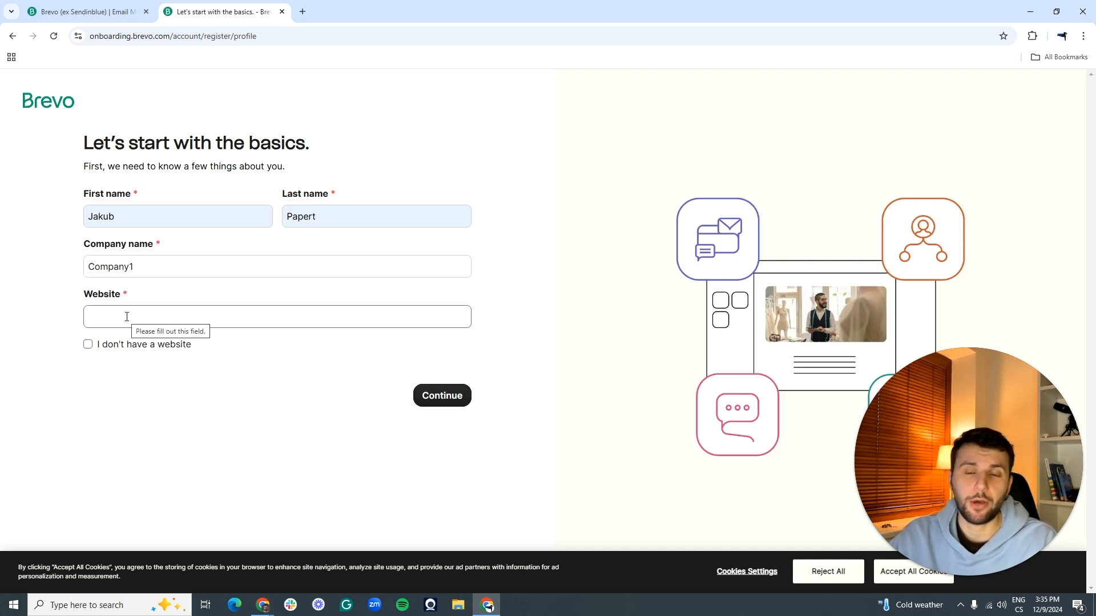
left_click(100, 343)
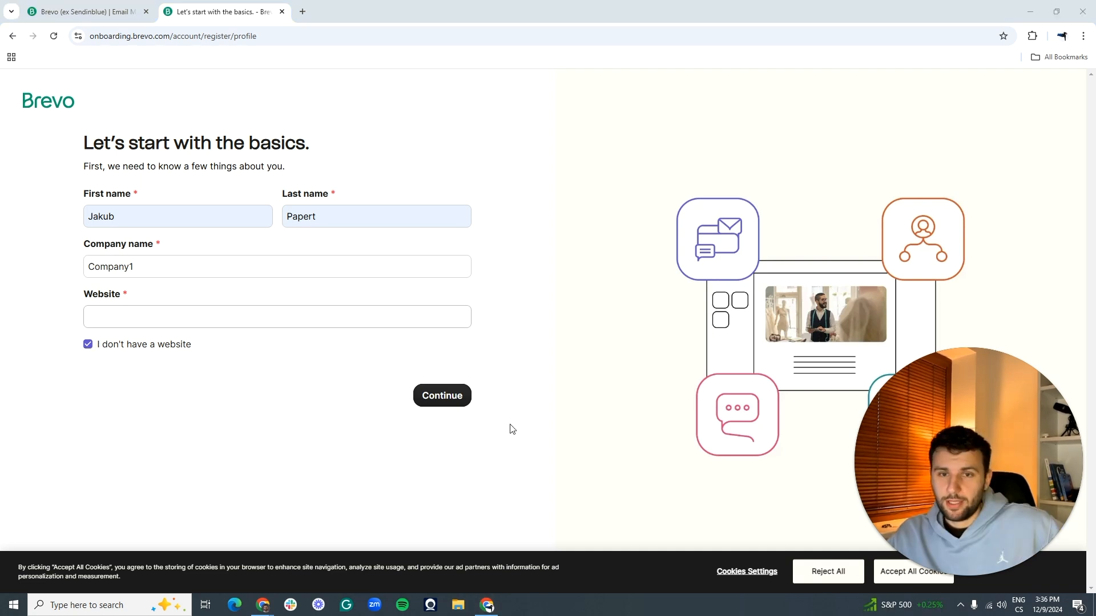
left_click(436, 400)
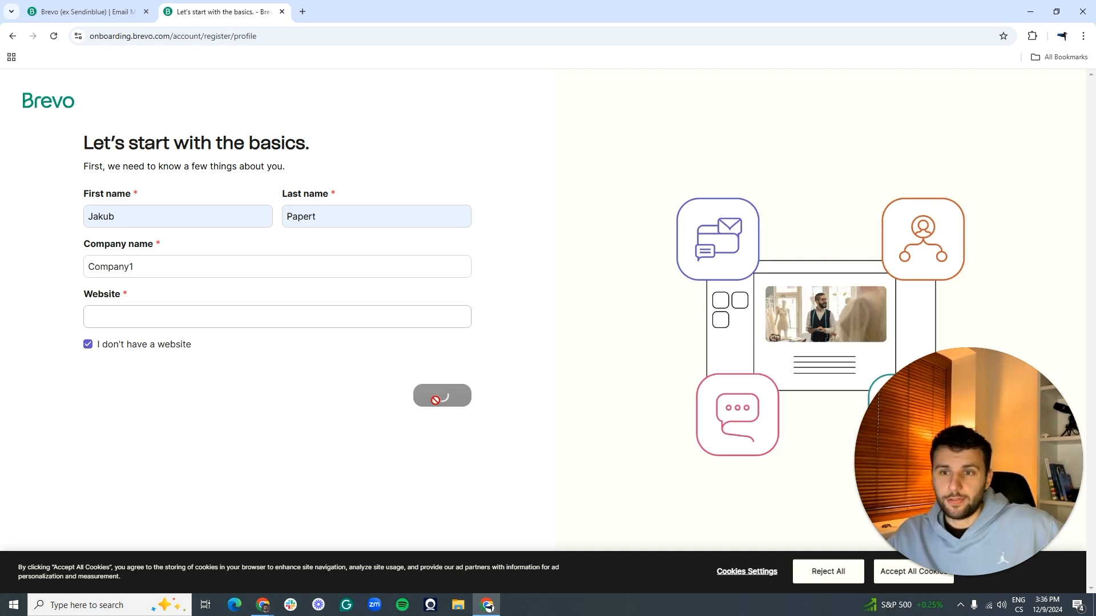
Step: Set the team size to 0-1 employee
left_click(101, 228)
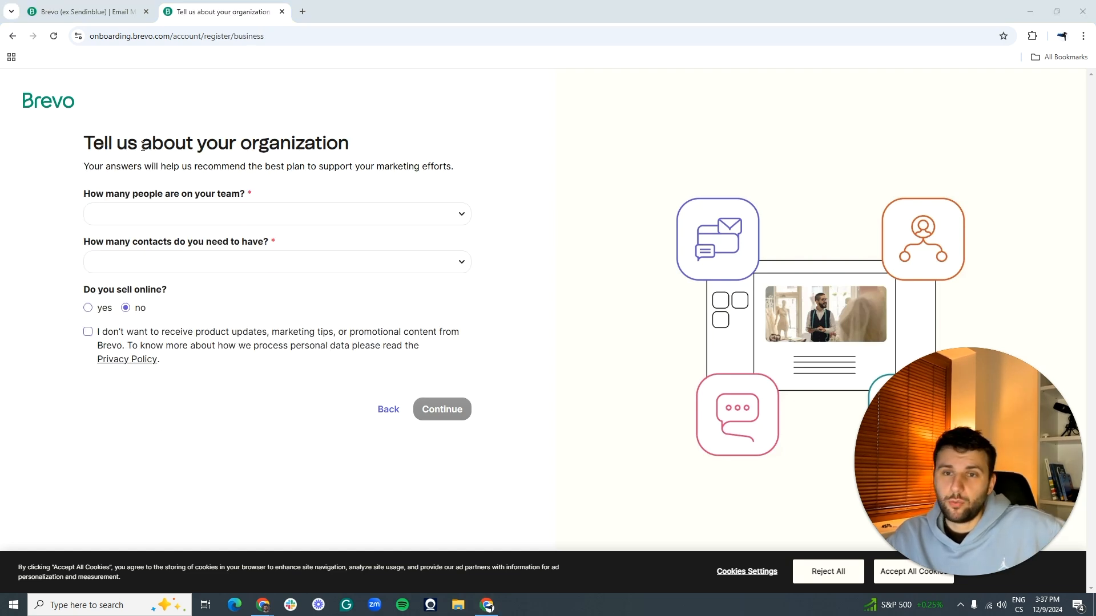
left_click_drag(88, 145, 357, 146)
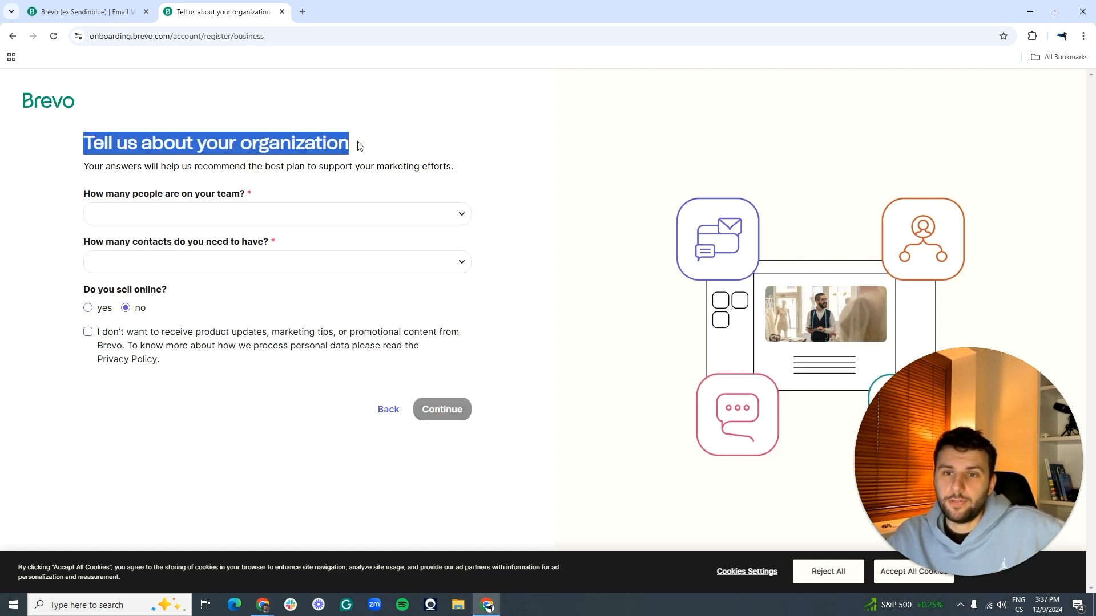
left_click(359, 146)
left_click_drag(85, 195, 256, 198)
left_click(255, 184)
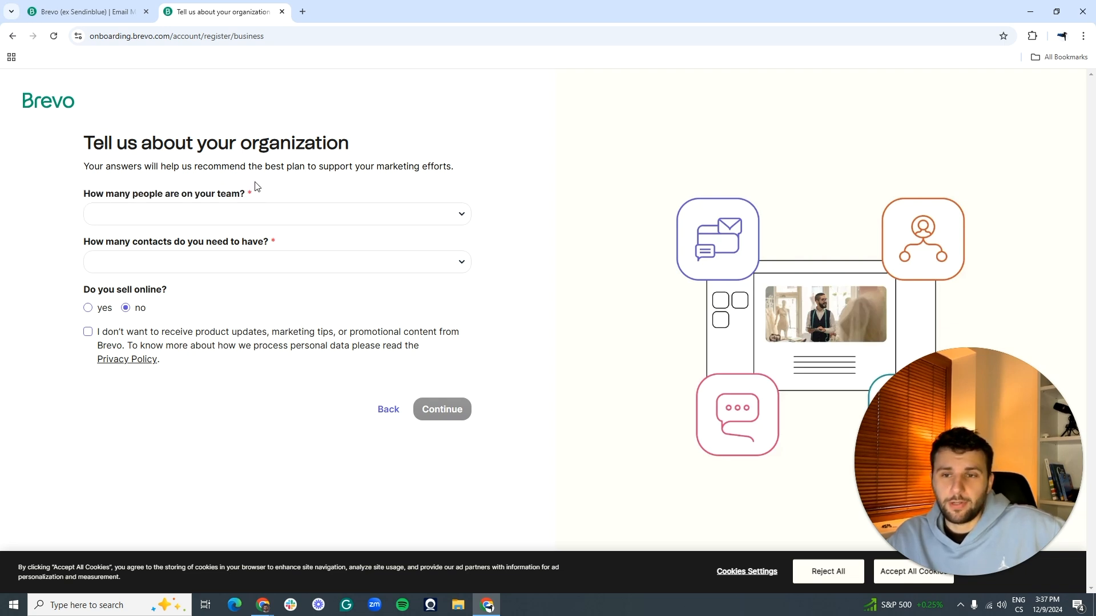
left_click(346, 216)
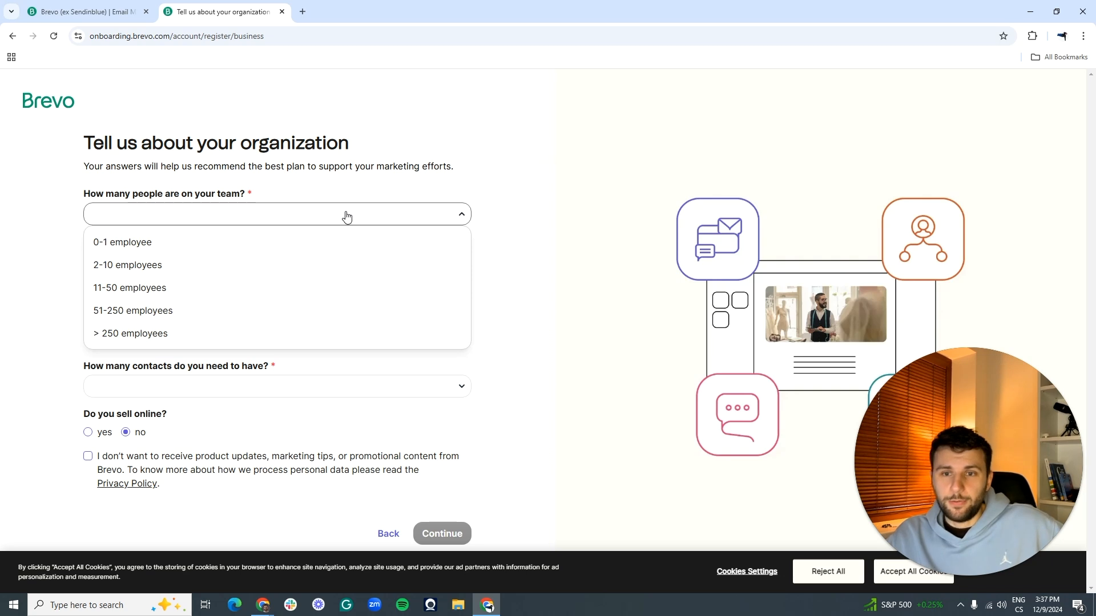
left_click(126, 244)
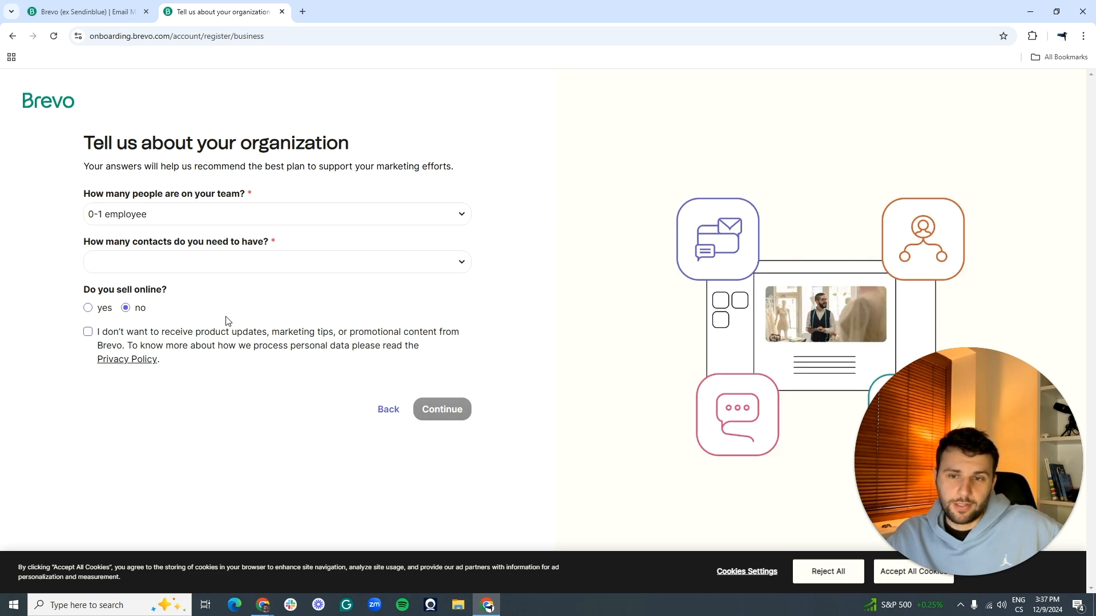
Step: Choose 1-500 contacts, answer yes to selling online, and submit the organization details
left_click_drag(83, 242, 289, 247)
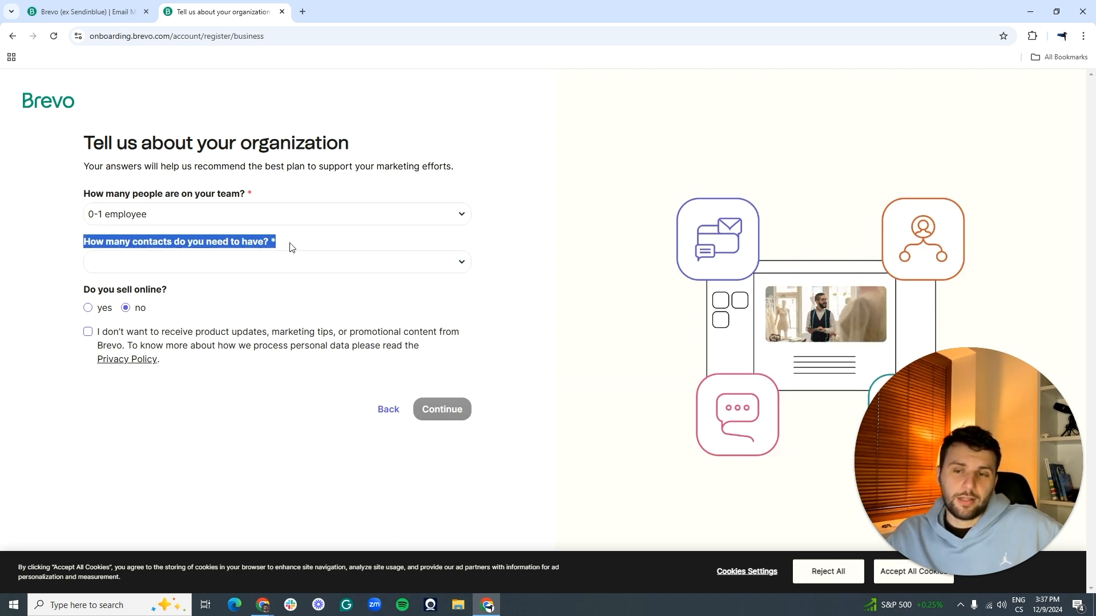
left_click(290, 247)
left_click(279, 265)
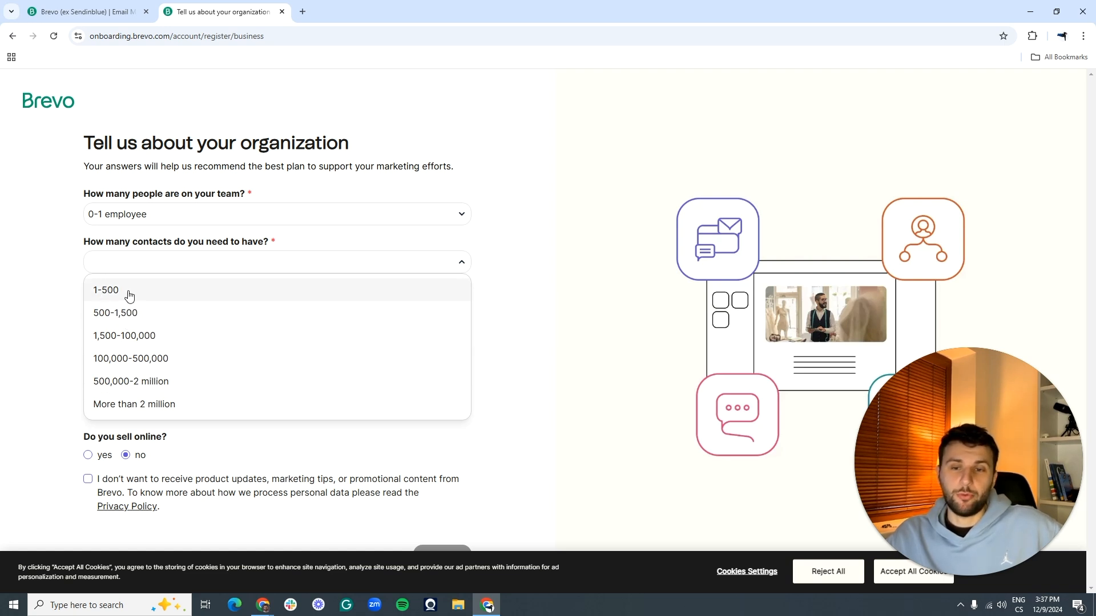
left_click(164, 298)
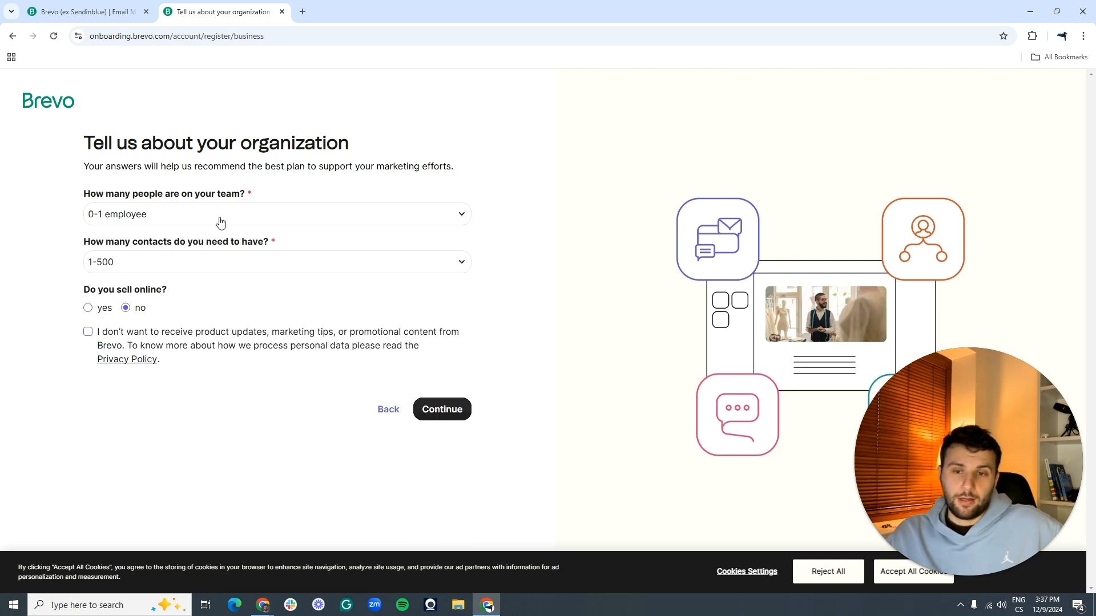
left_click(88, 308)
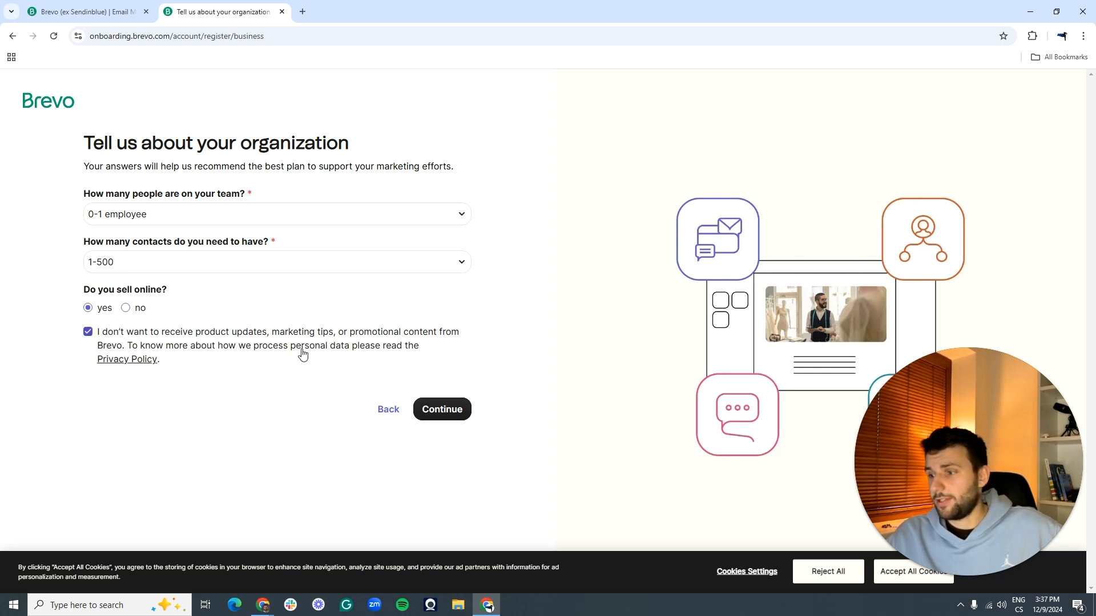
left_click(439, 411)
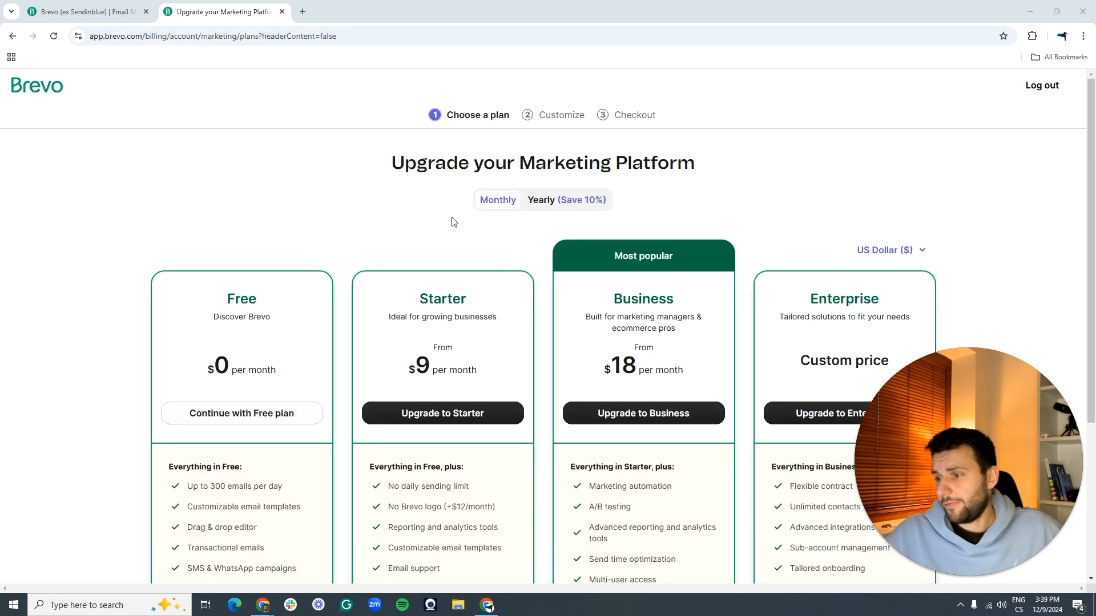
Step: Finish phone validation and scroll through the Free, Starter, Business and Enterprise plan cards
left_click(950, 576)
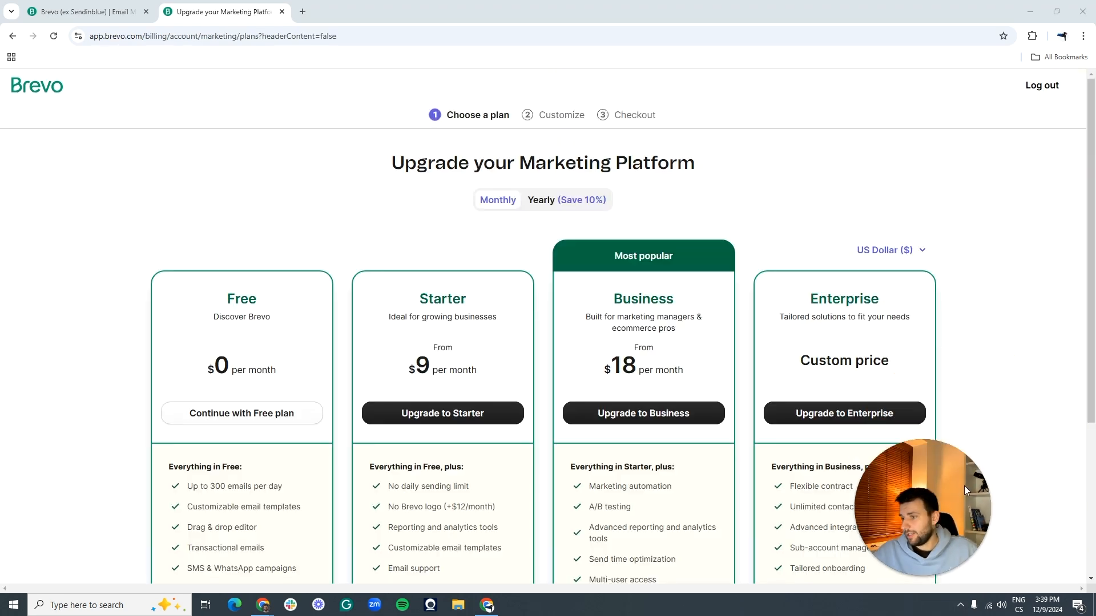
left_click_drag(898, 524, 57, 524)
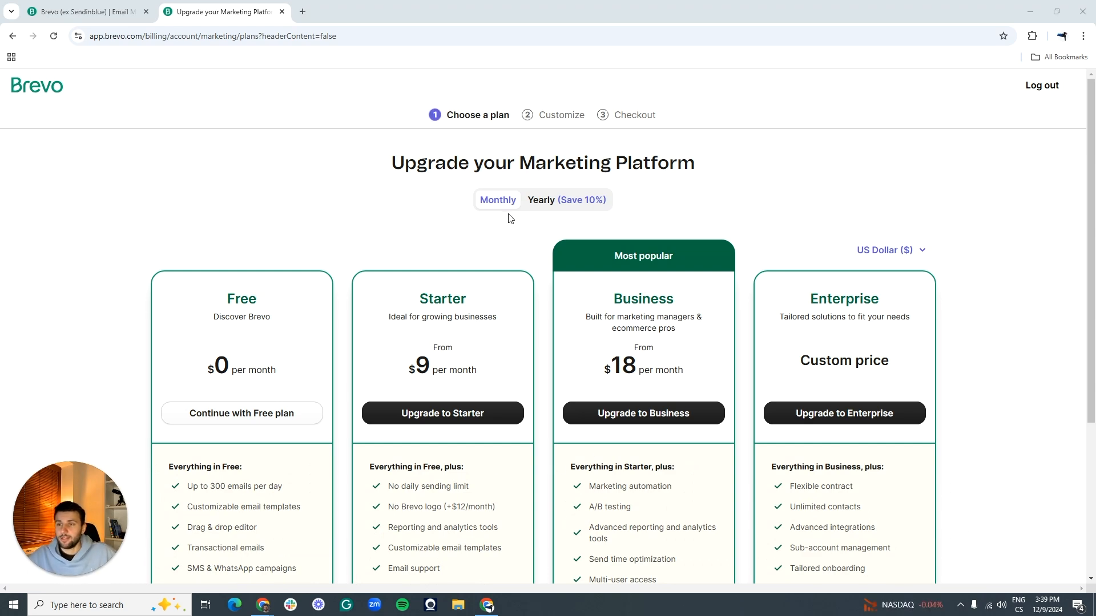
scroll(500, 208, "down", 2)
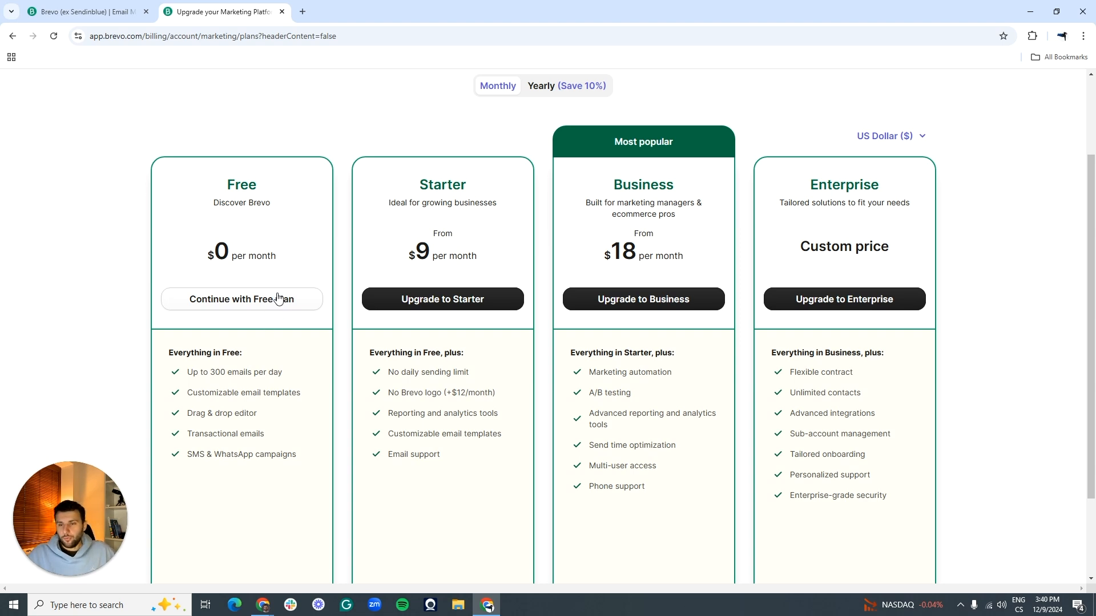
Step: Continue with the Free plan and let the home dashboard load
left_click(258, 311)
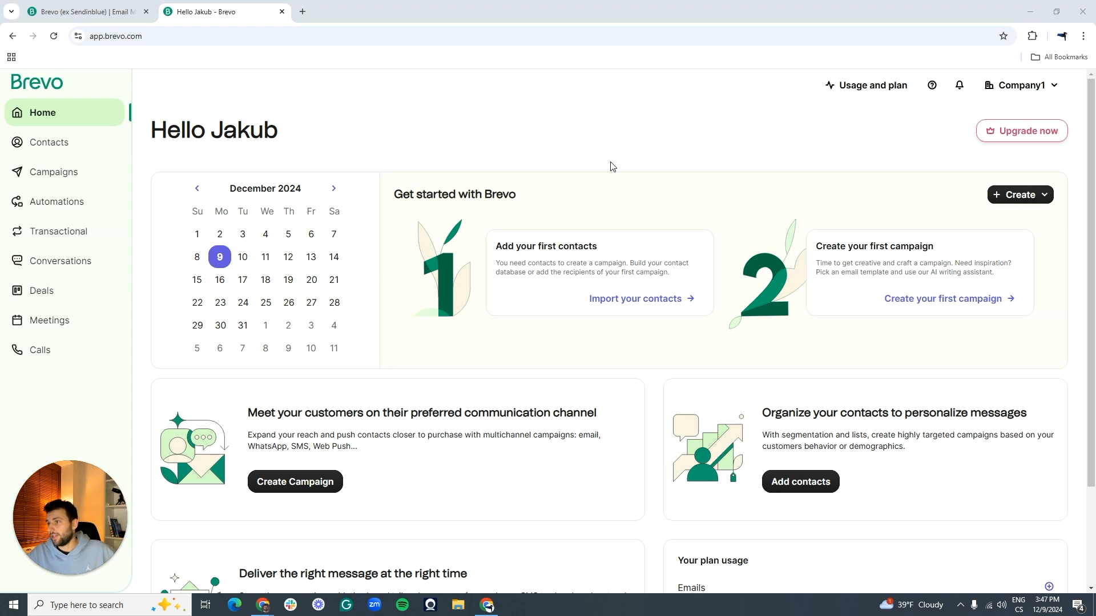
Step: Go to Senders, Domains & Dedicated IPs from the Company1 account menu
left_click(1016, 89)
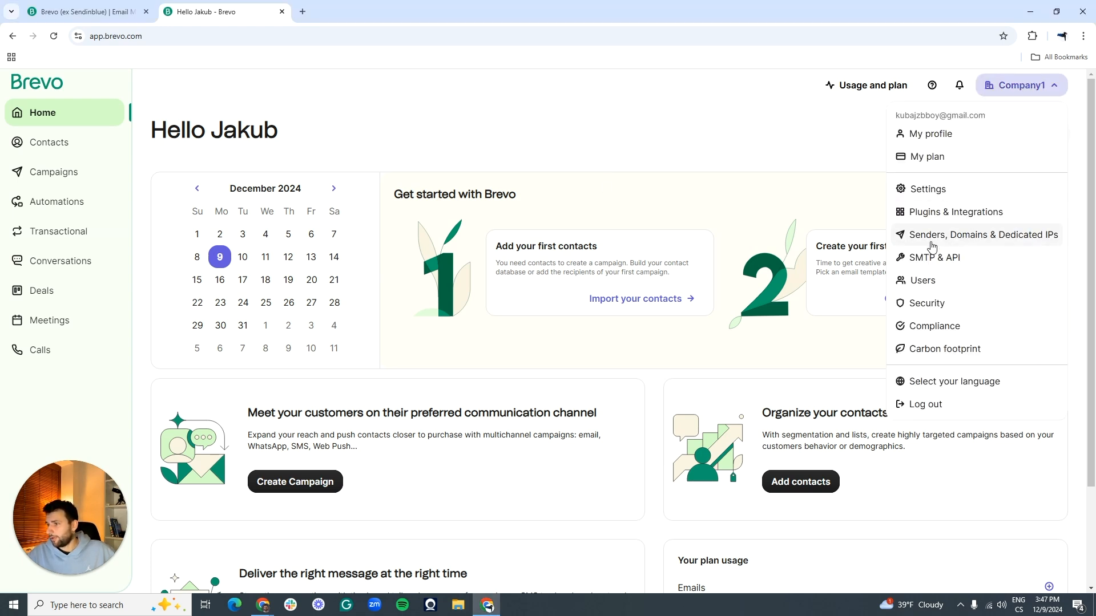
left_click(1014, 236)
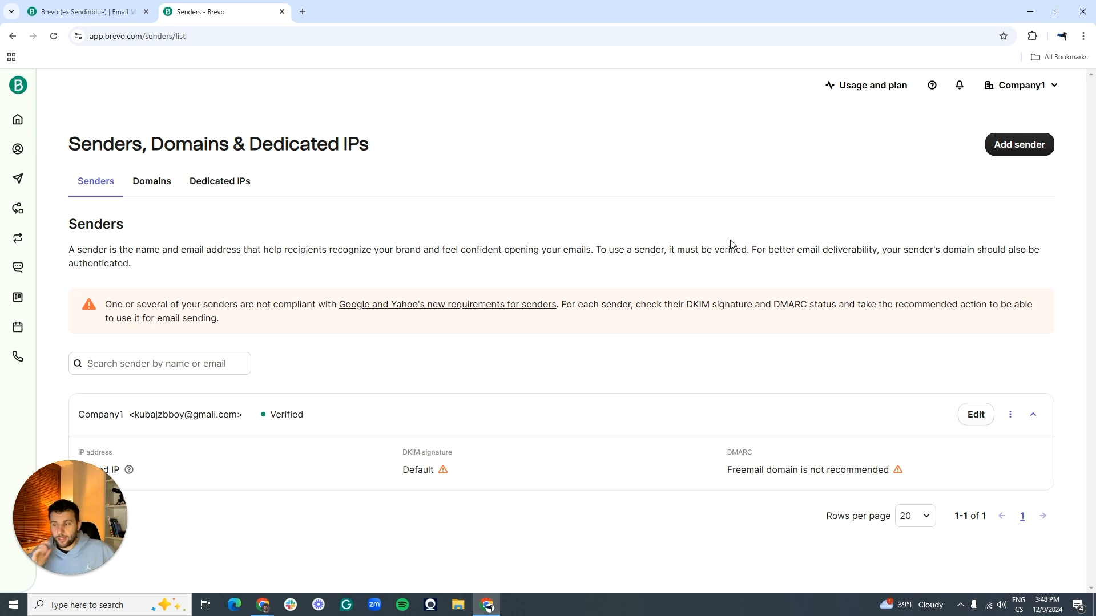
left_click_drag(87, 525, 1094, 316)
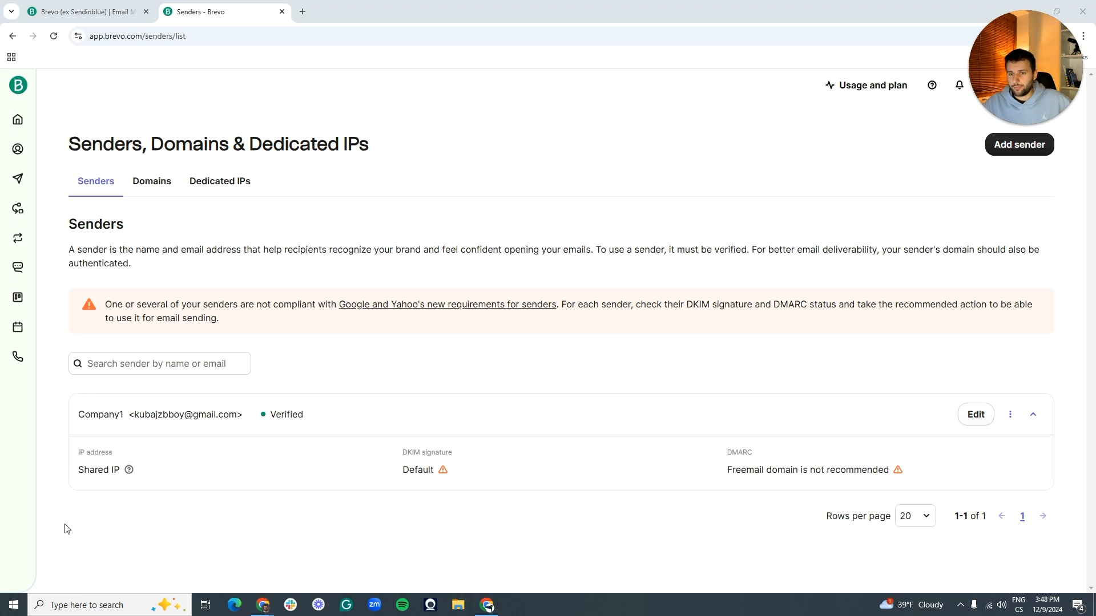
Step: Review the sender's freemail DMARC note and show why DKIM signature Default is flagged
left_click_drag(83, 416, 332, 425)
left_click(322, 427)
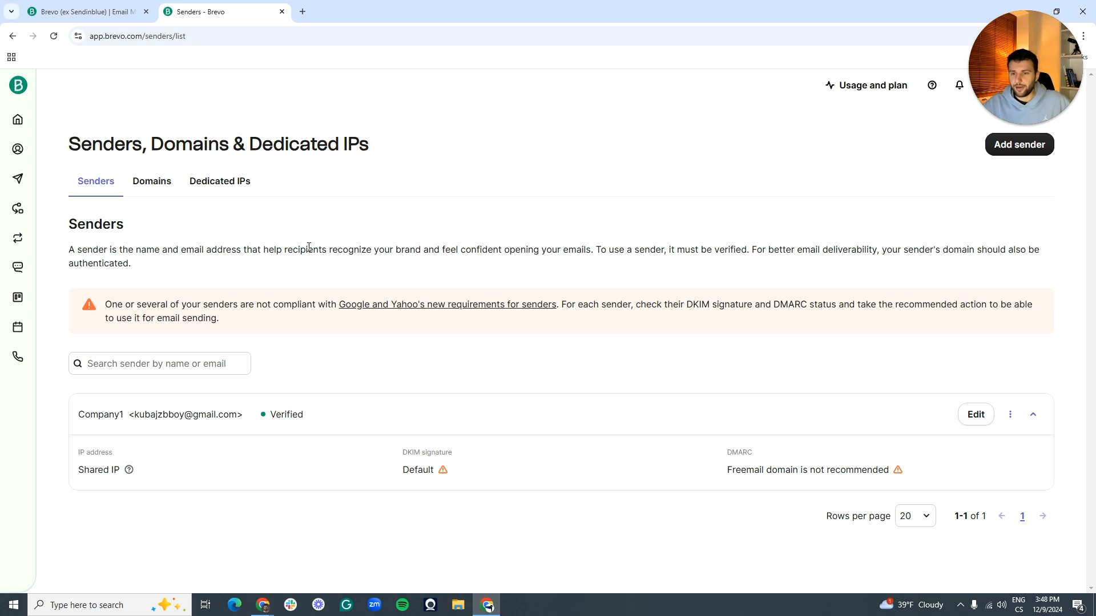
left_click_drag(723, 470, 904, 477)
left_click(732, 473)
left_click_drag(746, 473, 804, 473)
left_click(805, 473)
left_click_drag(393, 472, 454, 472)
left_click(451, 471)
left_click(444, 472)
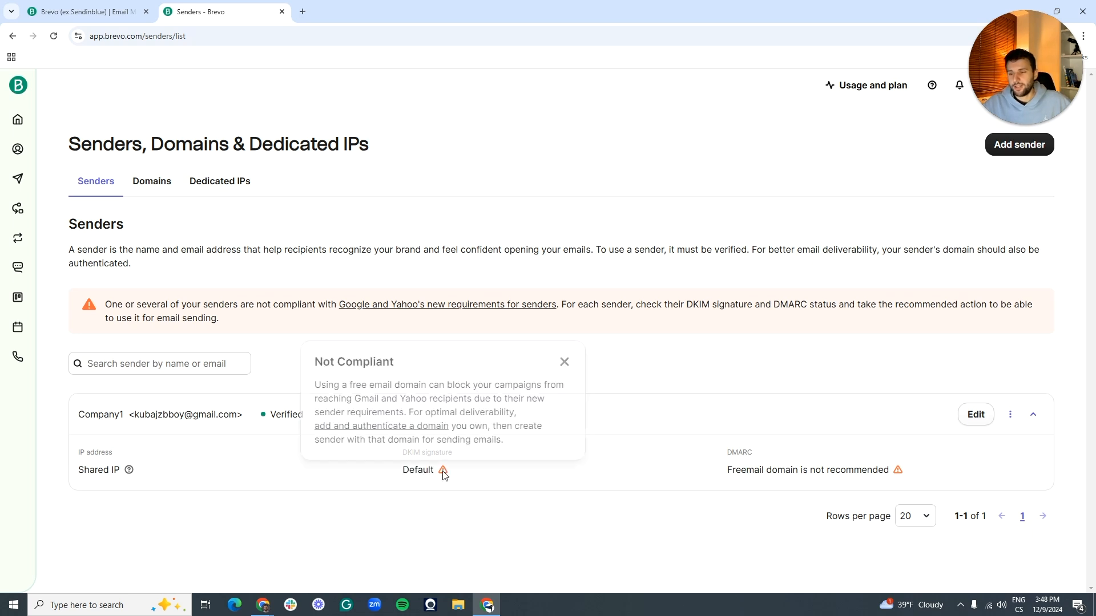
Step: Read the Not Compliant explanation for the freemail sender, then close the notice
left_click_drag(341, 384, 460, 386)
left_click(462, 394)
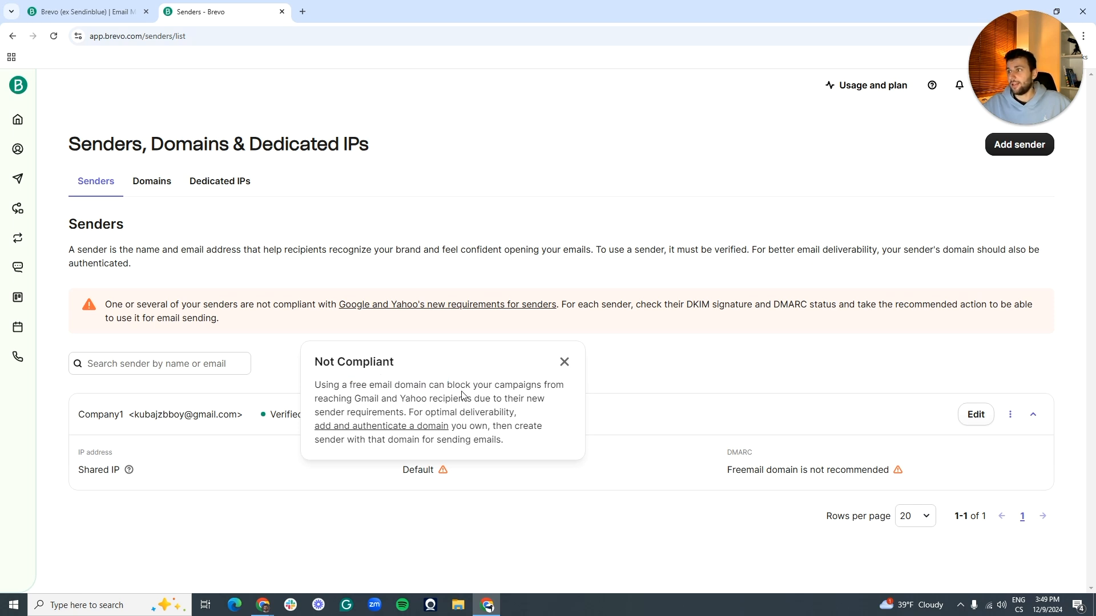
left_click(461, 198)
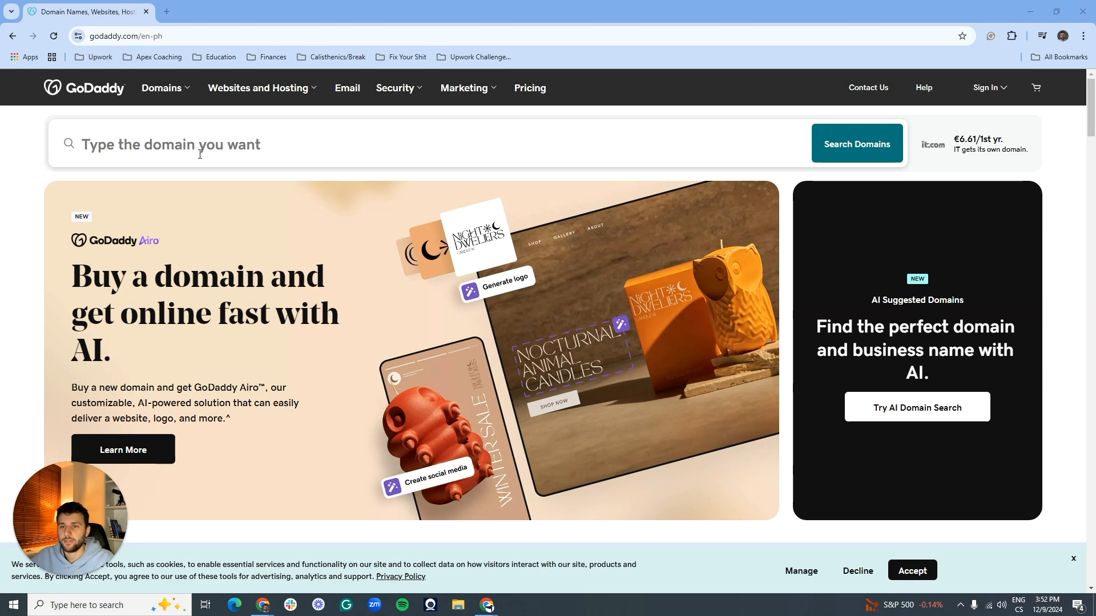
Step: Search GoDaddy for domains matching 'jakewritescopy'
left_click(226, 148)
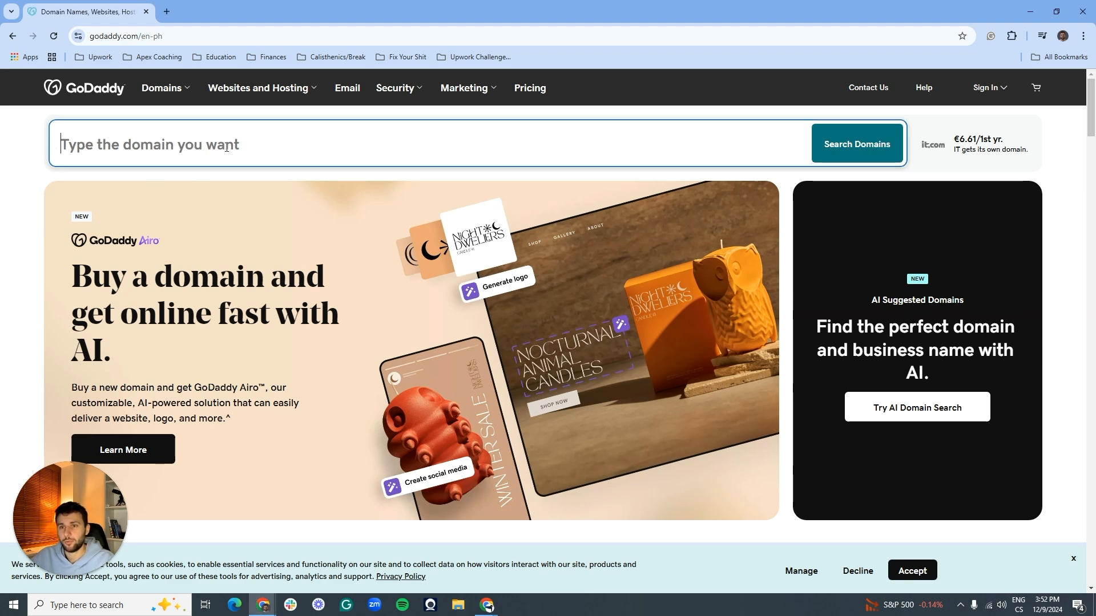
type("jakewrites")
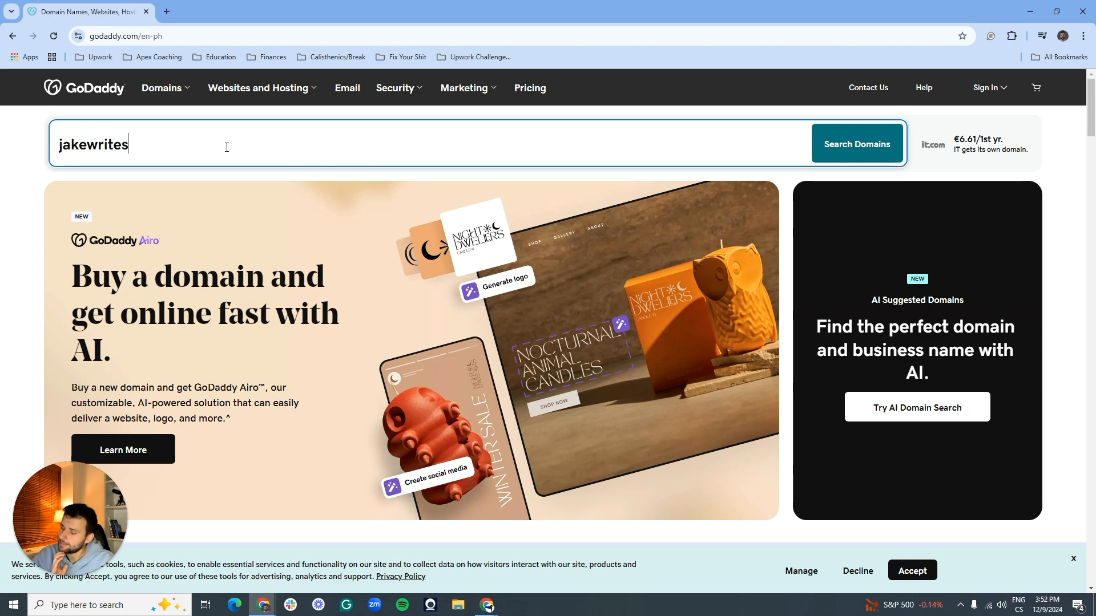
type("copy")
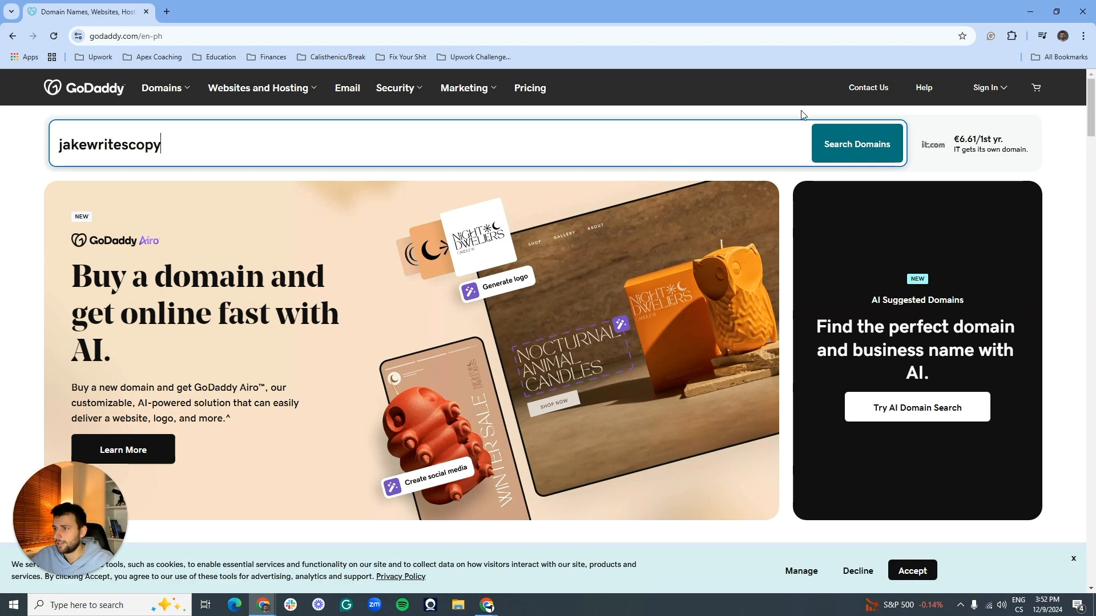
left_click(837, 141)
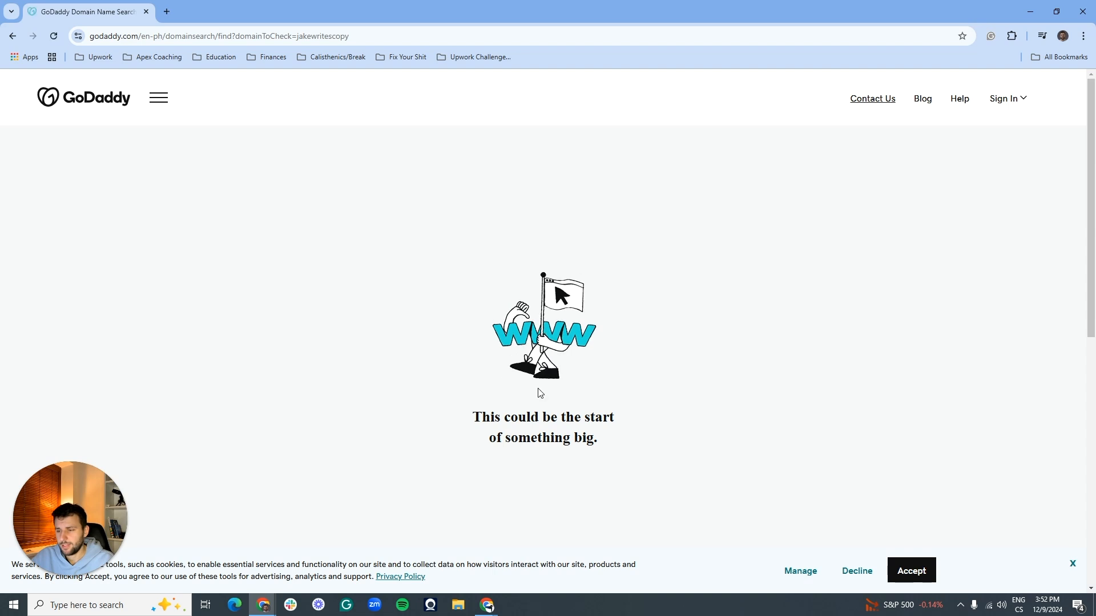
Step: Accept GoDaddy's cookies and scroll through the jakewritescopy search results
left_click(931, 577)
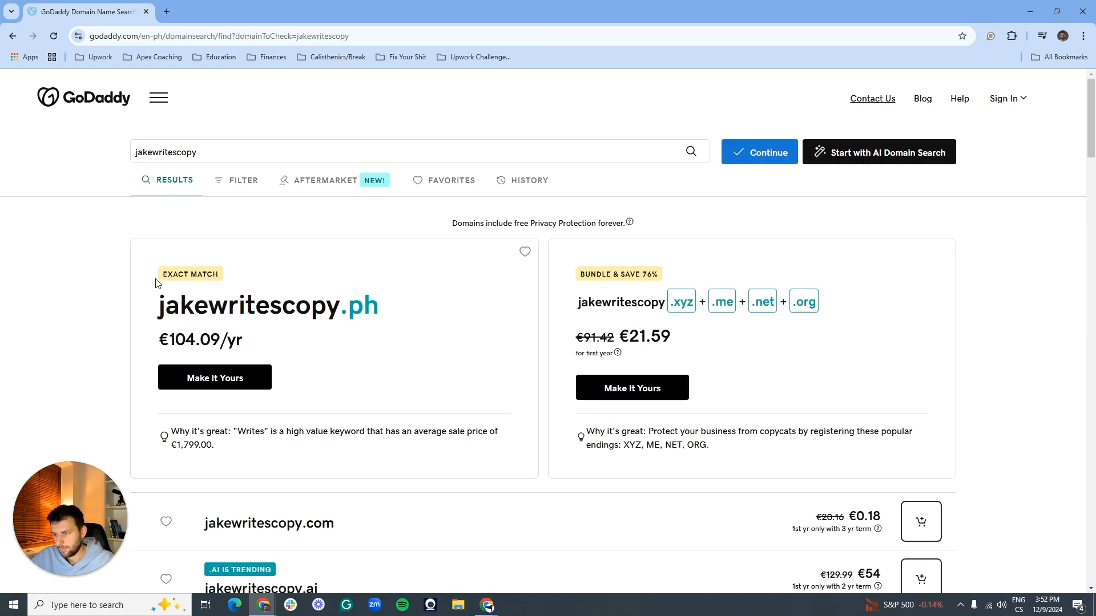
scroll(156, 283, "down", 2)
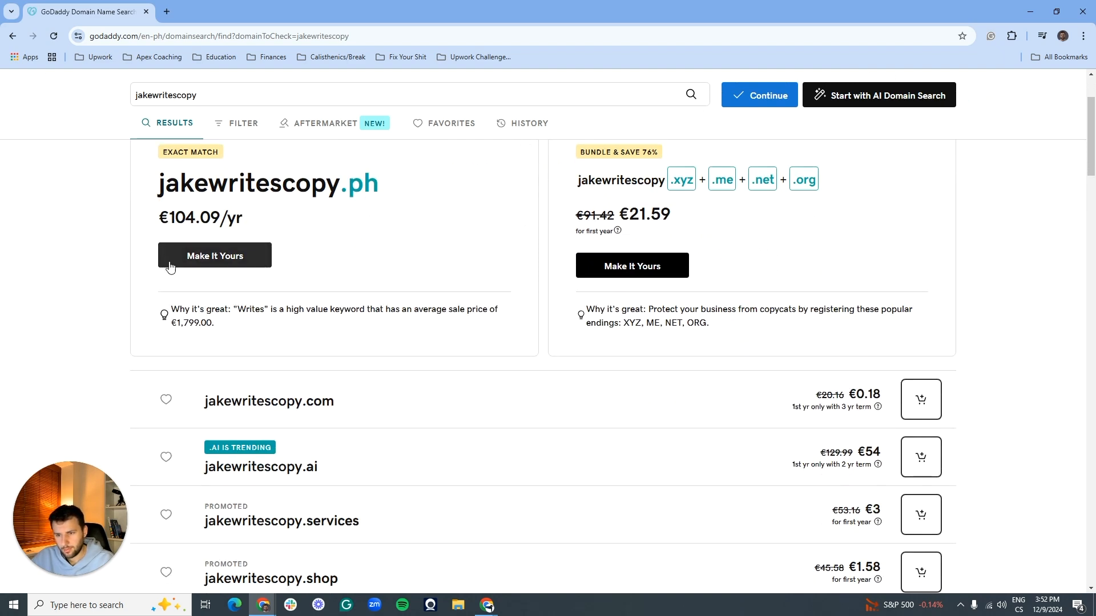
scroll(303, 200, "down", 3)
scroll(628, 361, "up", 2)
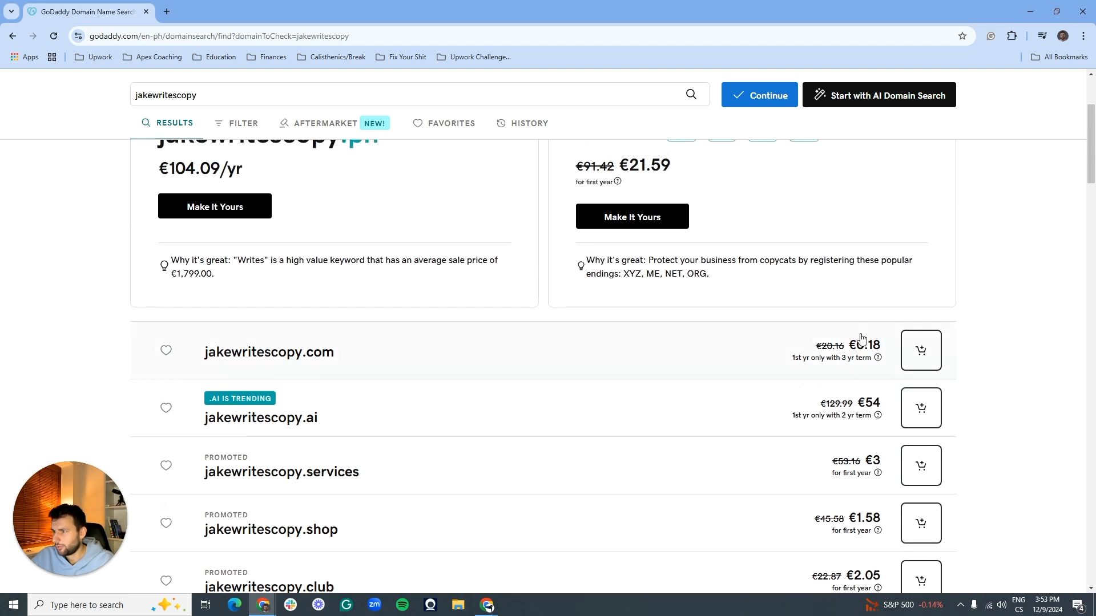
scroll(525, 325, "up", 3)
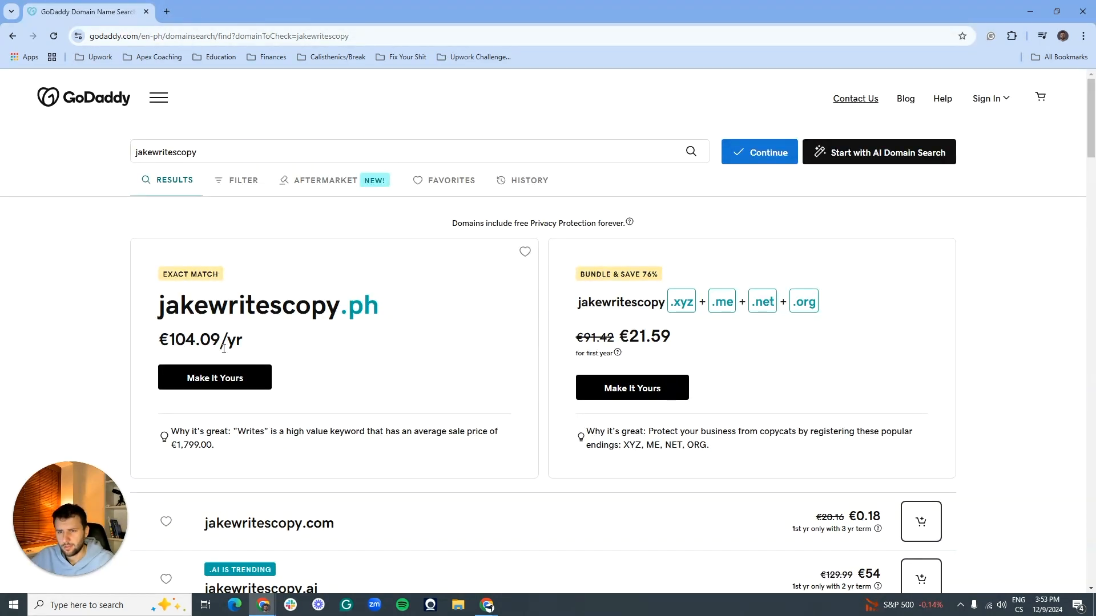
scroll(322, 285, "down", 3)
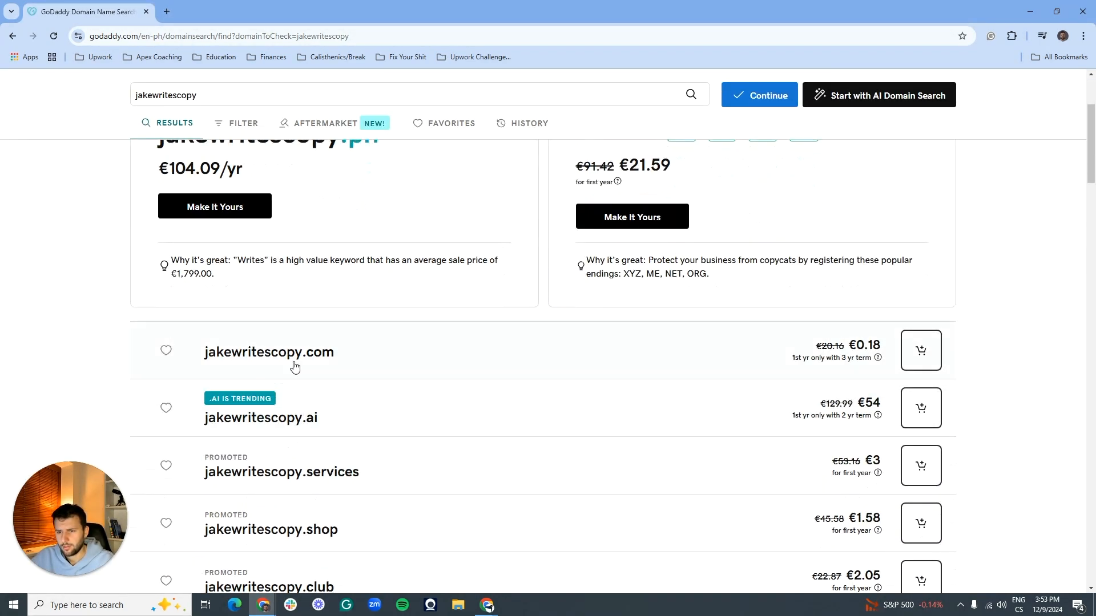
Step: Expand jakewritescopy.com details and review prices for the alternative domain endings
left_click(257, 357)
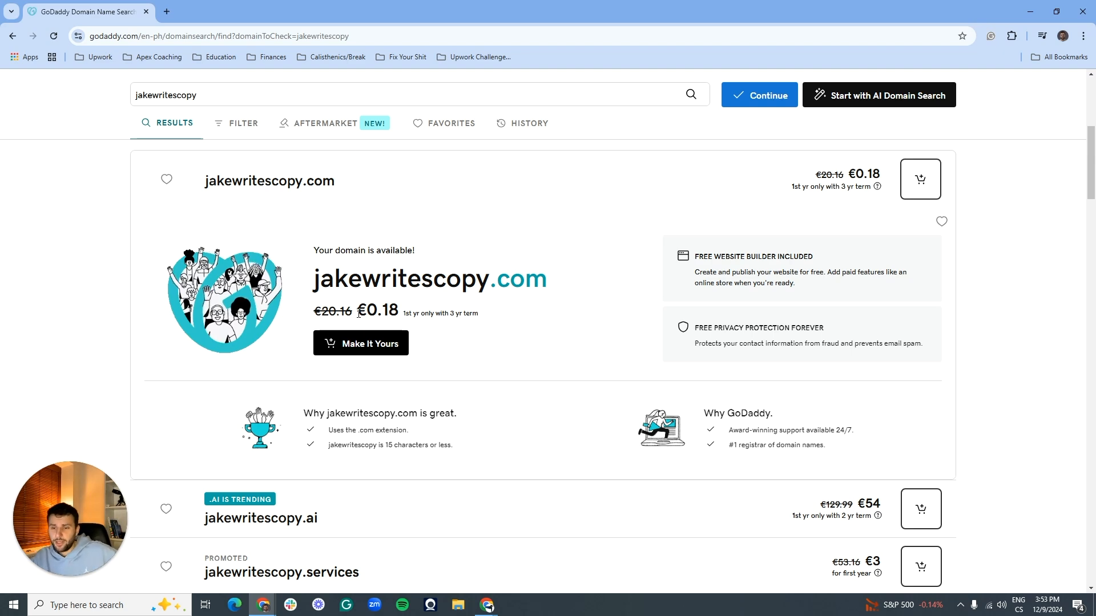
scroll(413, 164, "down", 3)
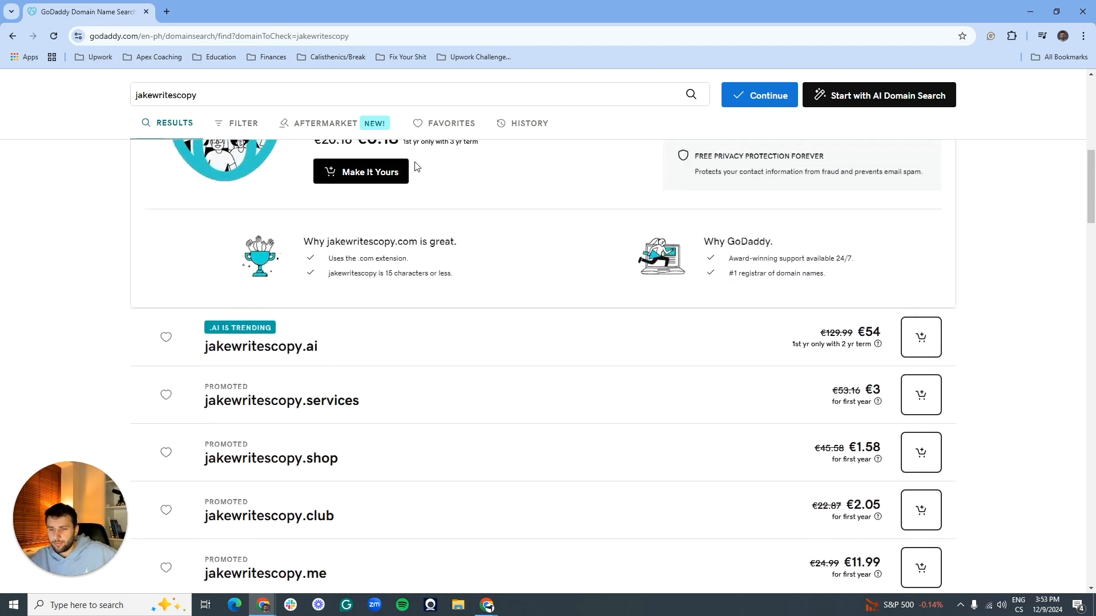
scroll(382, 386, "down", 2)
scroll(307, 327, "down", 2)
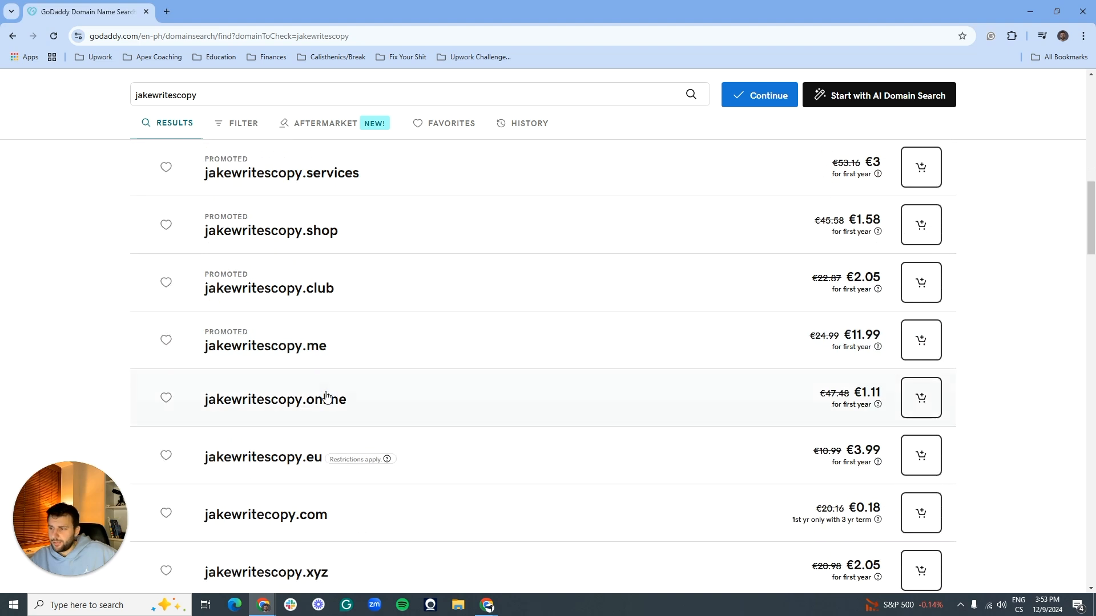
scroll(316, 384, "down", 4)
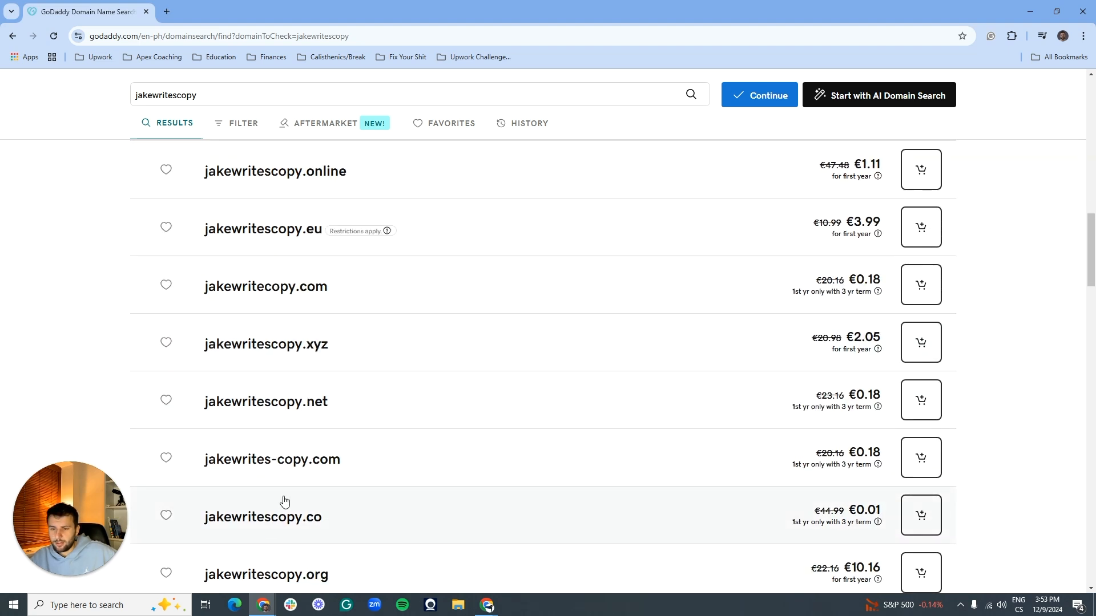
scroll(316, 354, "down", 2)
scroll(328, 342, "down", 4)
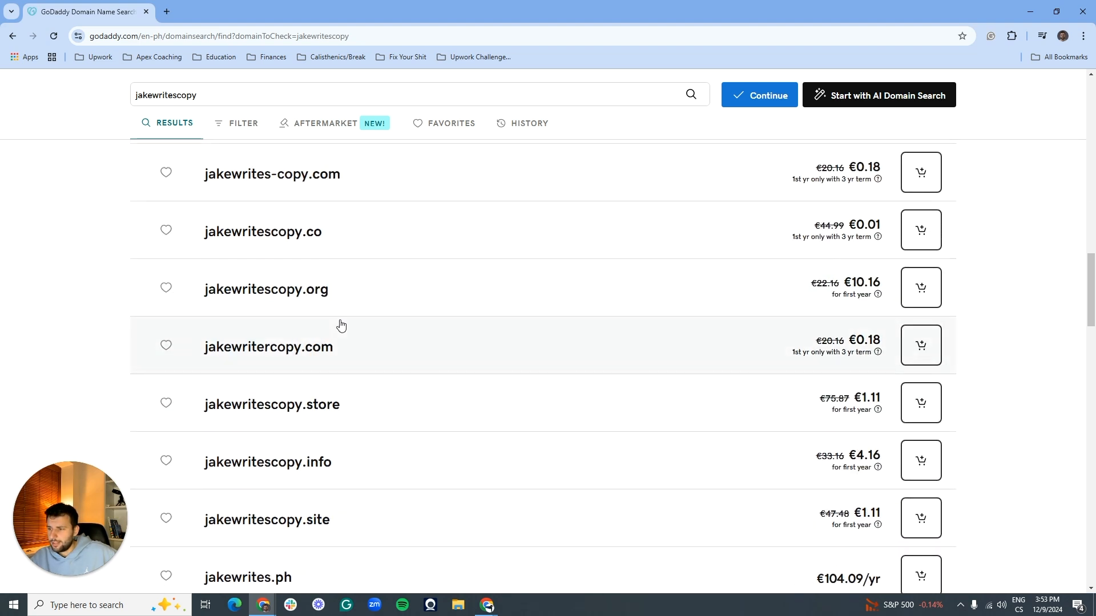
scroll(367, 333, "down", 3)
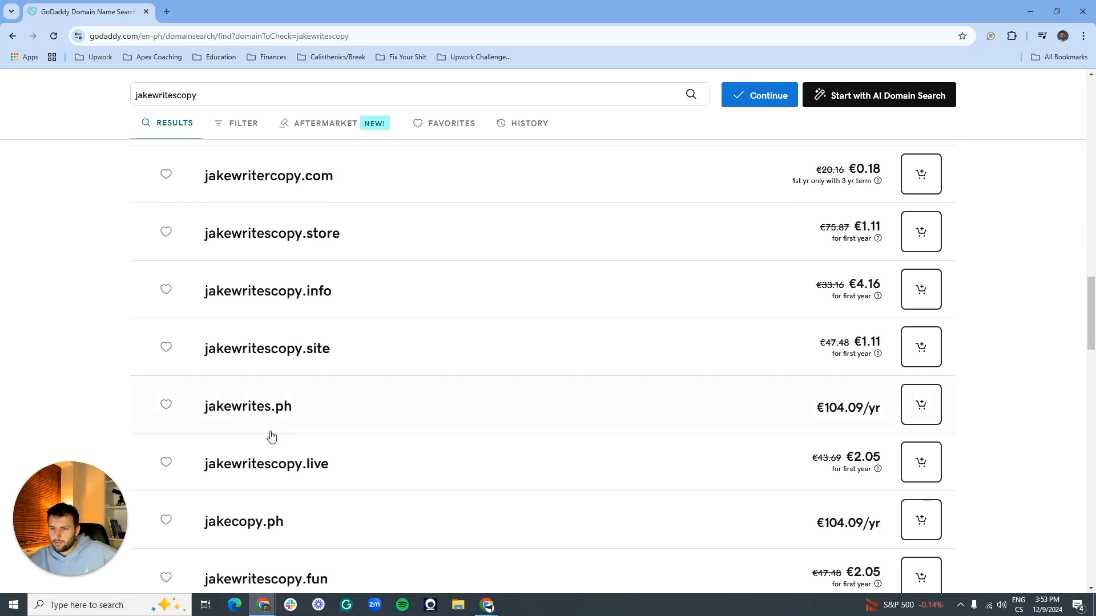
scroll(247, 286, "down", 2)
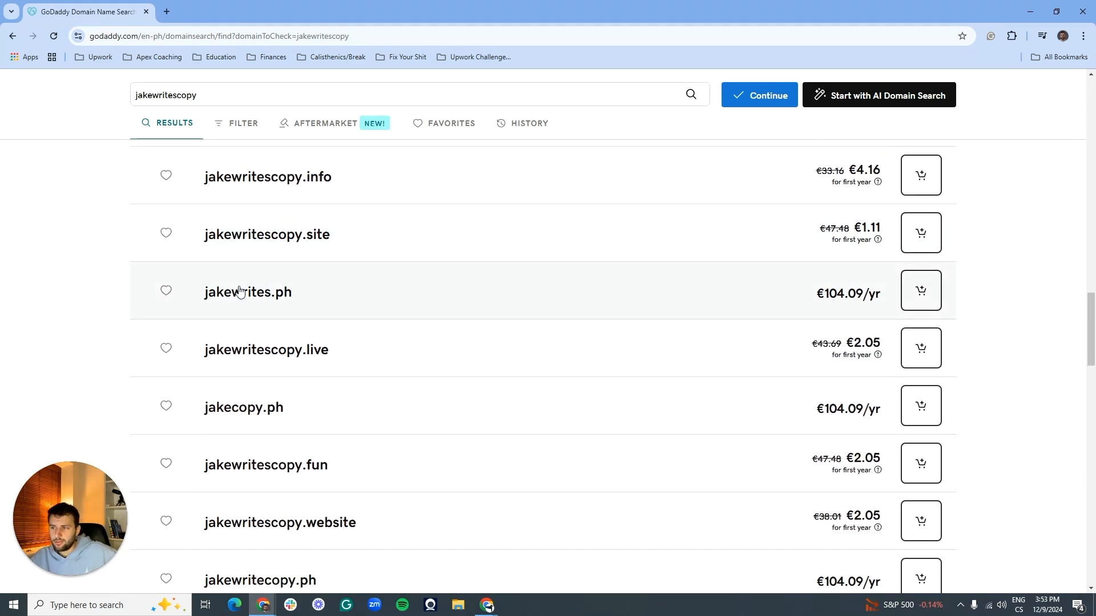
scroll(247, 276, "down", 4)
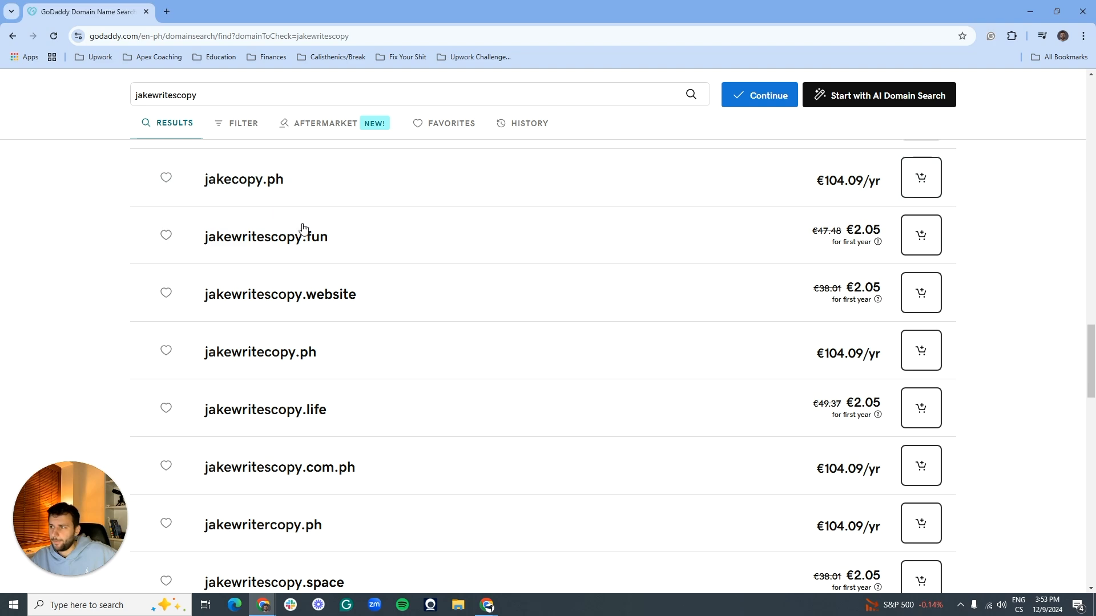
scroll(348, 259, "down", 2)
scroll(347, 268, "down", 3)
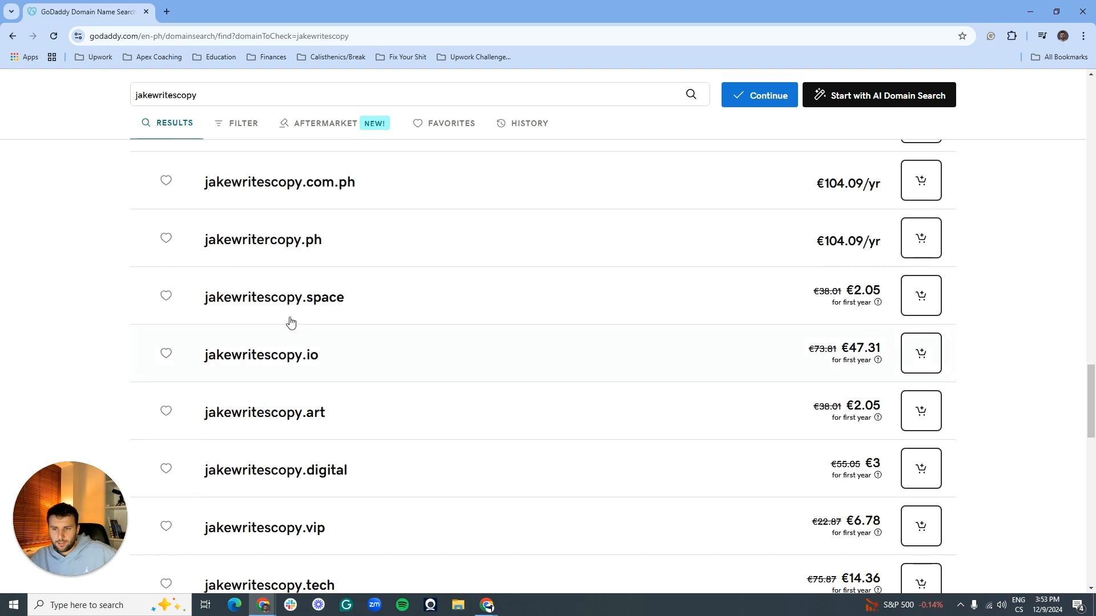
scroll(308, 374, "down", 2)
scroll(309, 393, "up", 3)
scroll(284, 320, "up", 15)
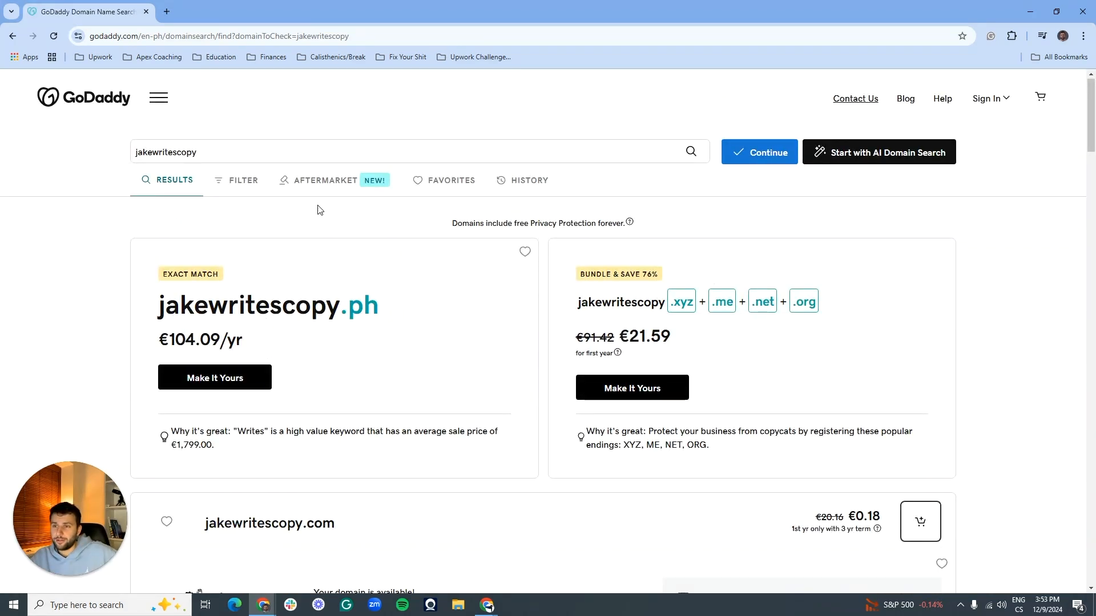
scroll(195, 217, "down", 8)
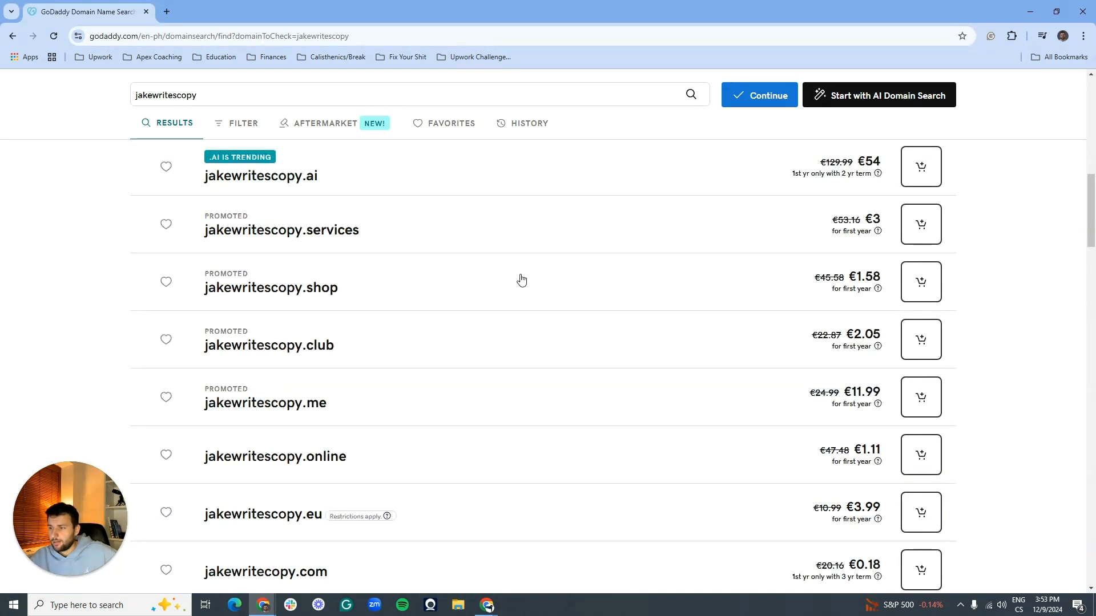
scroll(533, 300, "up", 1)
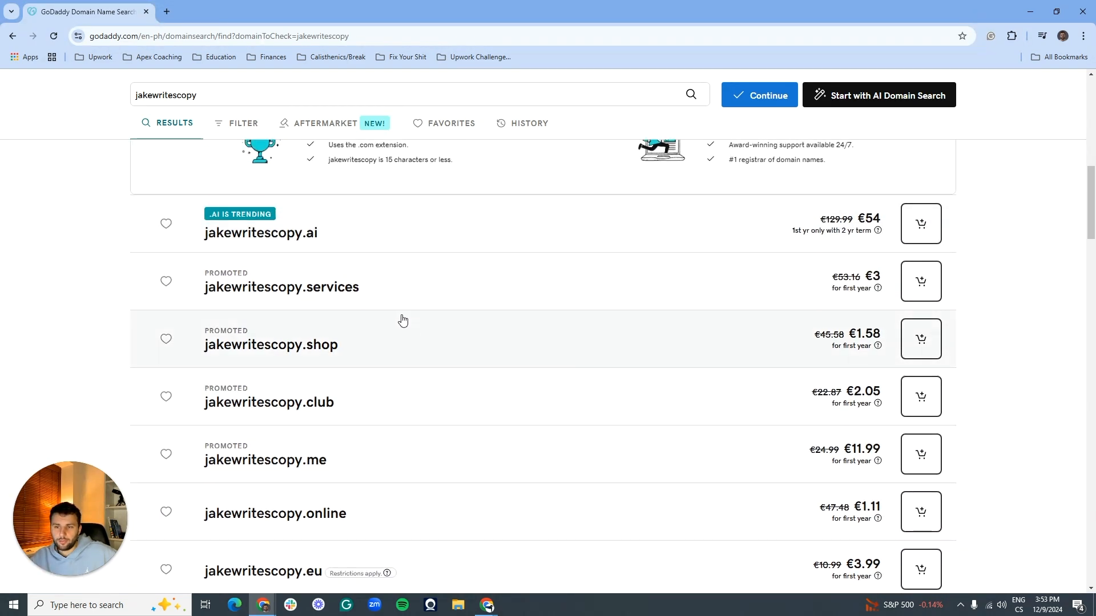
scroll(388, 314, "down", 3)
scroll(392, 404, "down", 4)
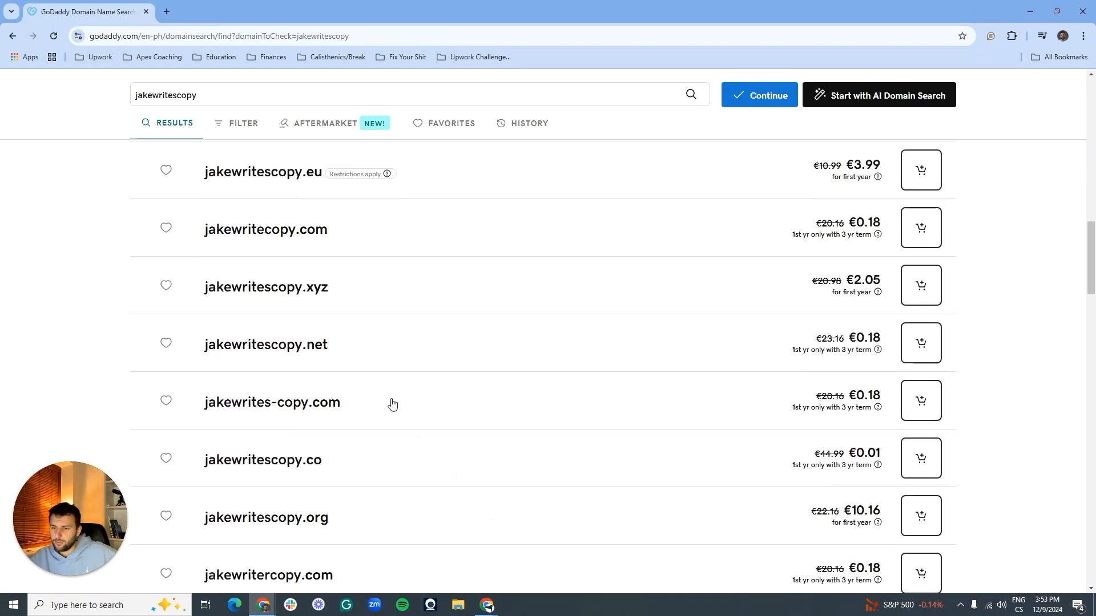
Step: Add jakewritecopy.com to the cart and proceed to its registration options
left_click(350, 234)
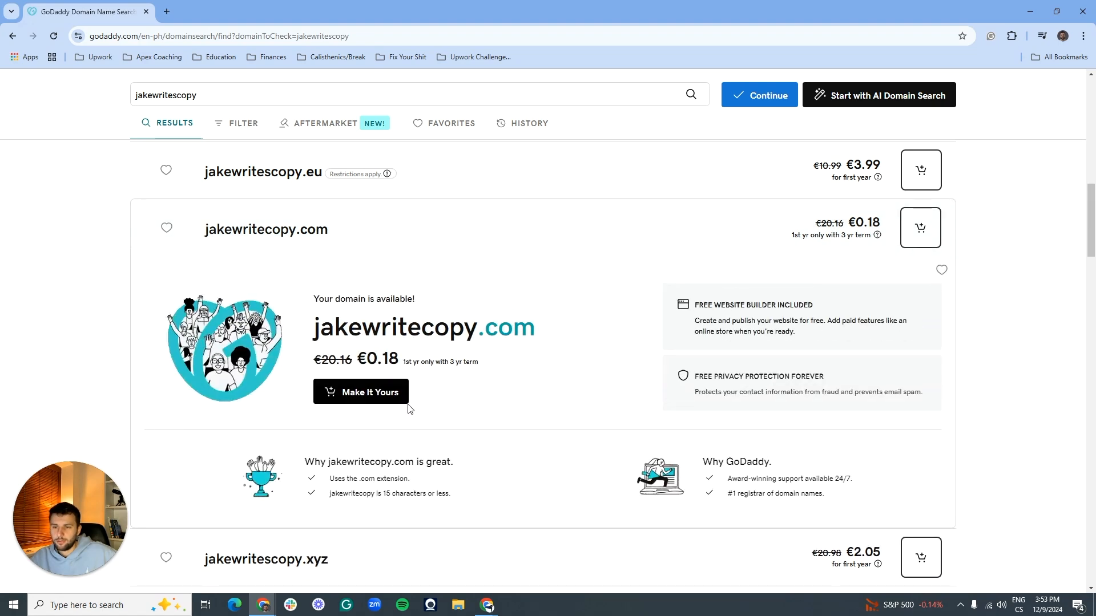
left_click(357, 391)
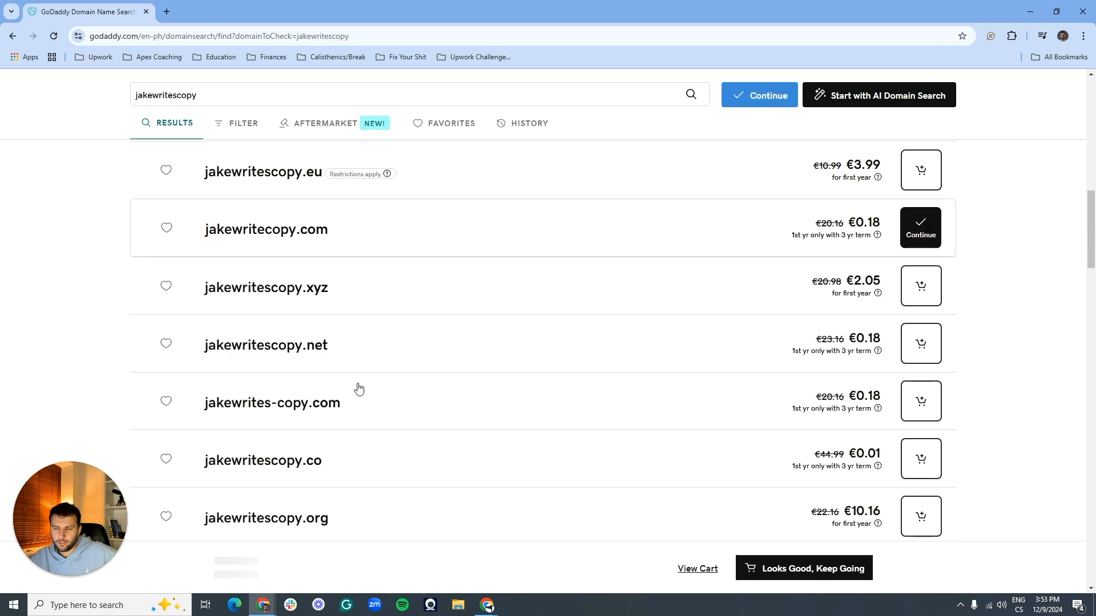
left_click(766, 92)
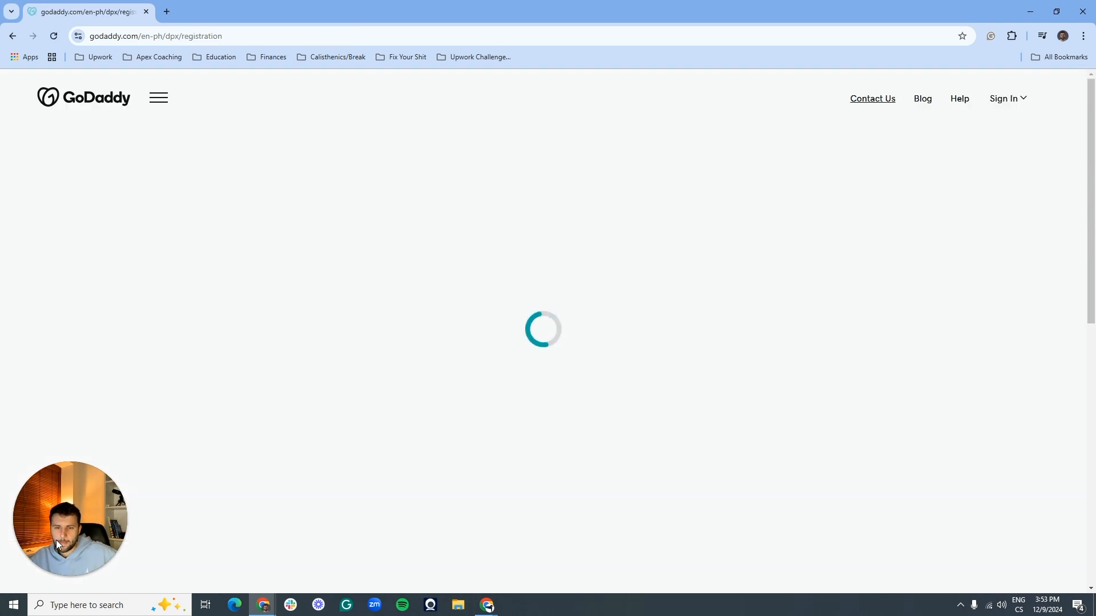
Step: Scroll the registration page down to the custom email address add-on offer
left_click(69, 576)
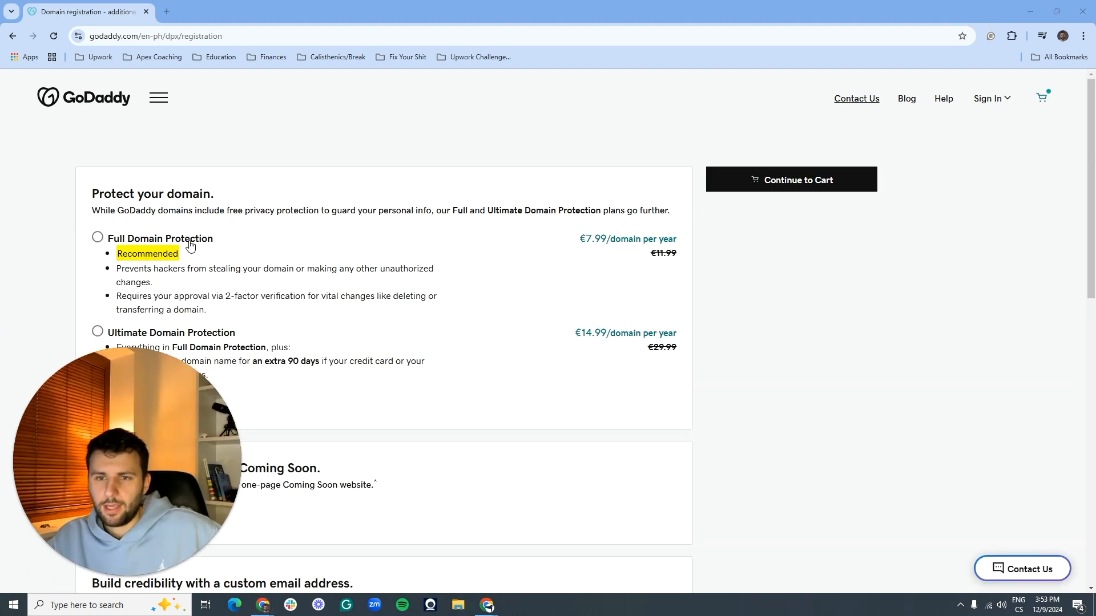
scroll(188, 251, "down", 15)
scroll(547, 403, "up", 15)
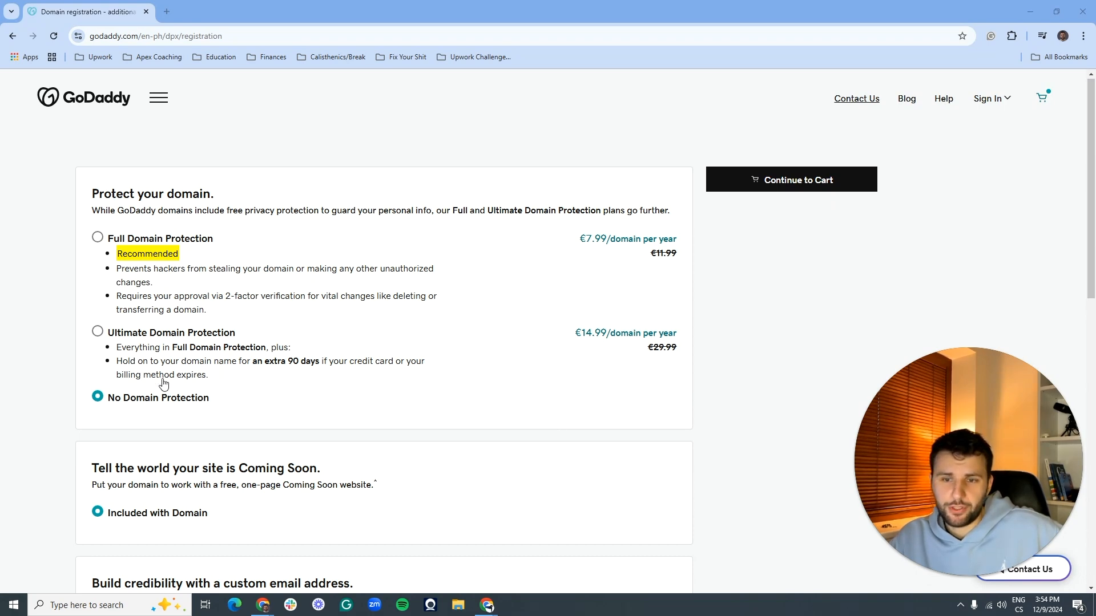
scroll(272, 295, "down", 5)
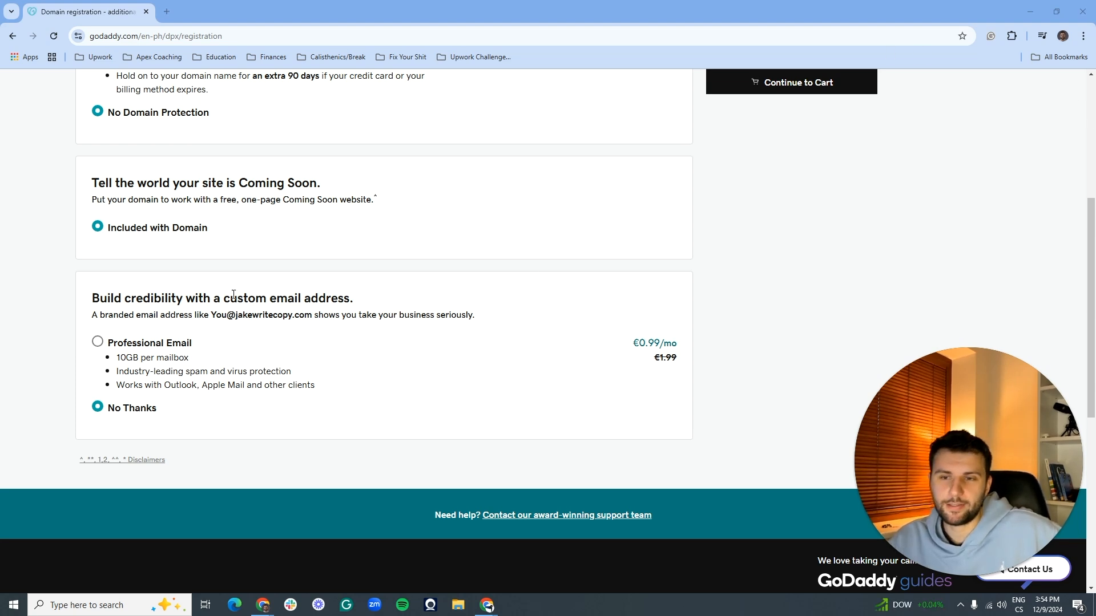
Step: Choose the €0.99/mo Professional Email add-on for the GoDaddy domain order and compare it with Google Workspace
left_click_drag(100, 297, 343, 399)
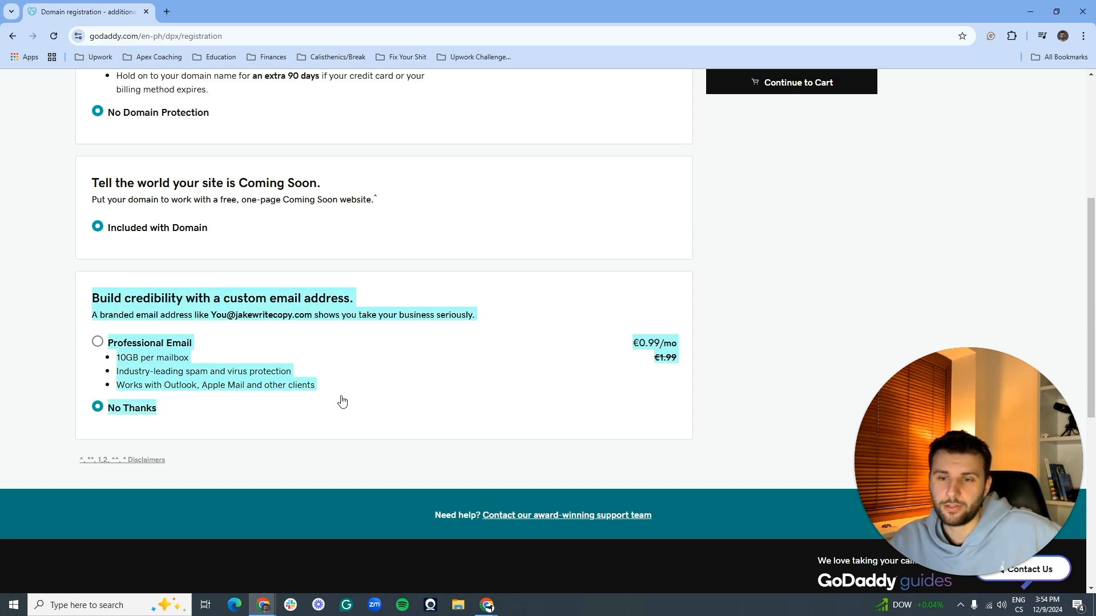
left_click(342, 400)
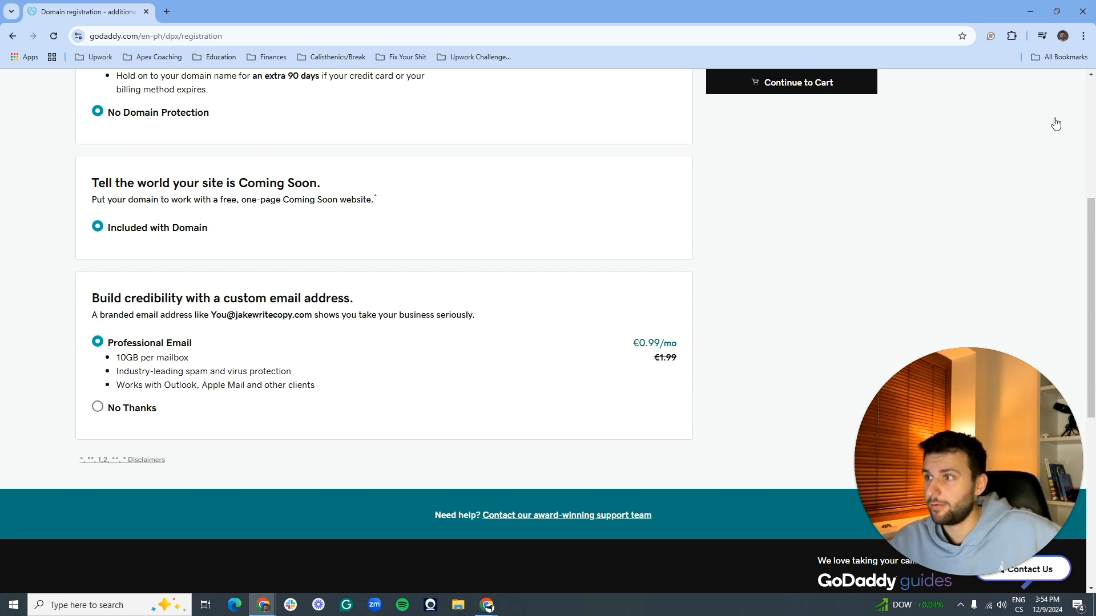
key("alt+Tab")
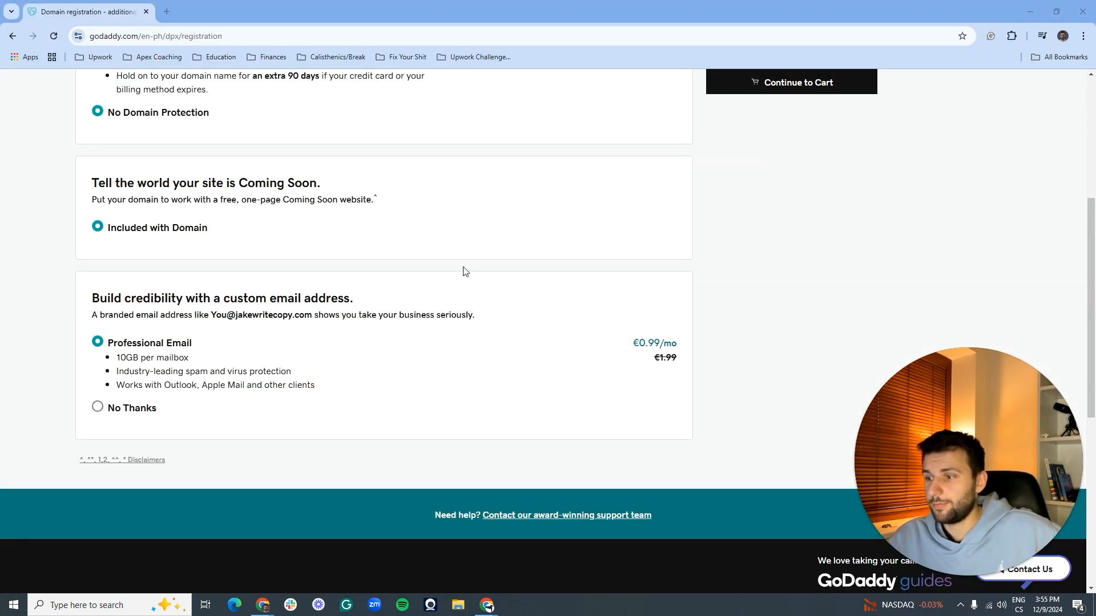
scroll(550, 414, "up", 5)
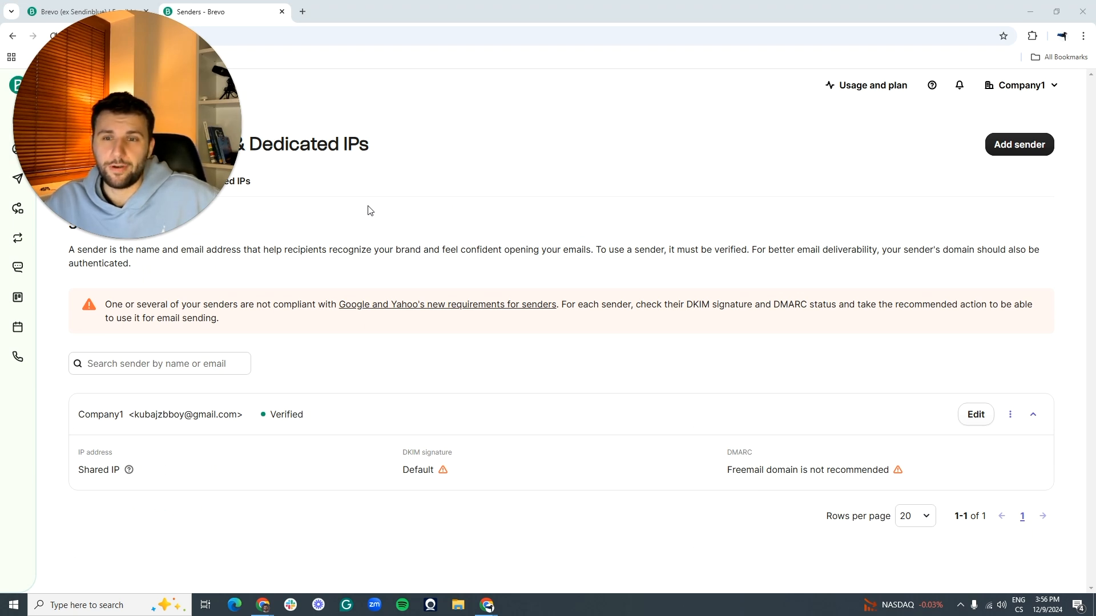
left_click_drag(79, 470, 290, 471)
left_click(292, 472)
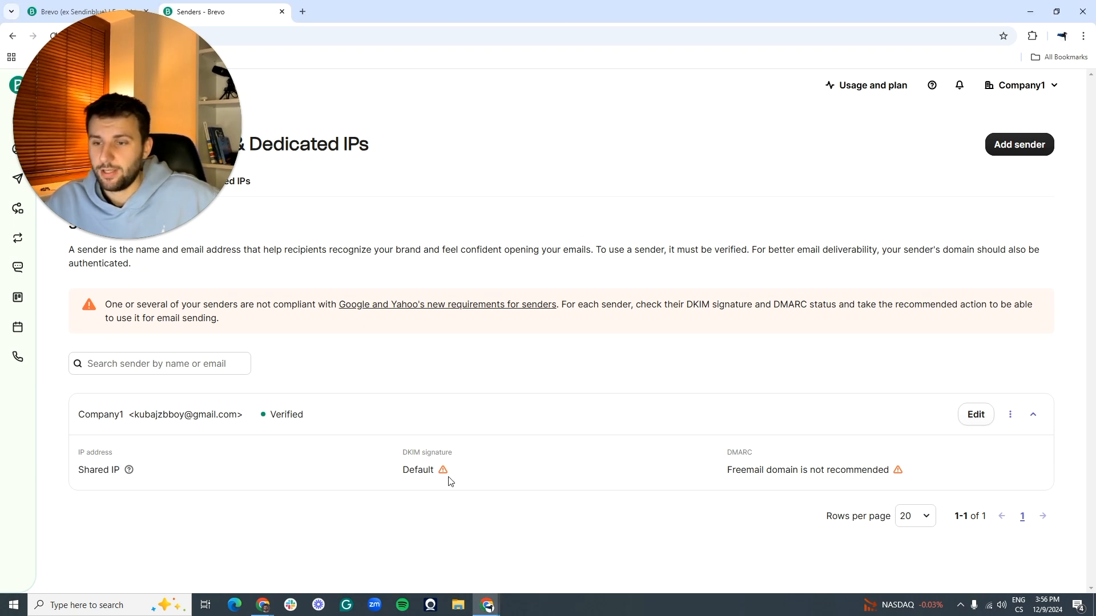
left_click(443, 470)
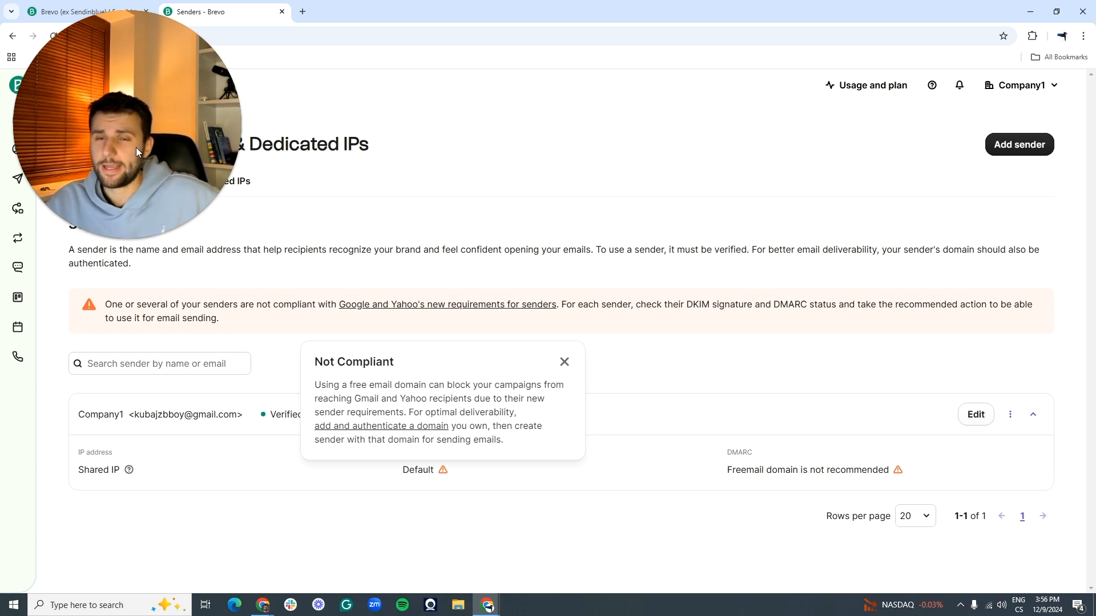
left_click(217, 509)
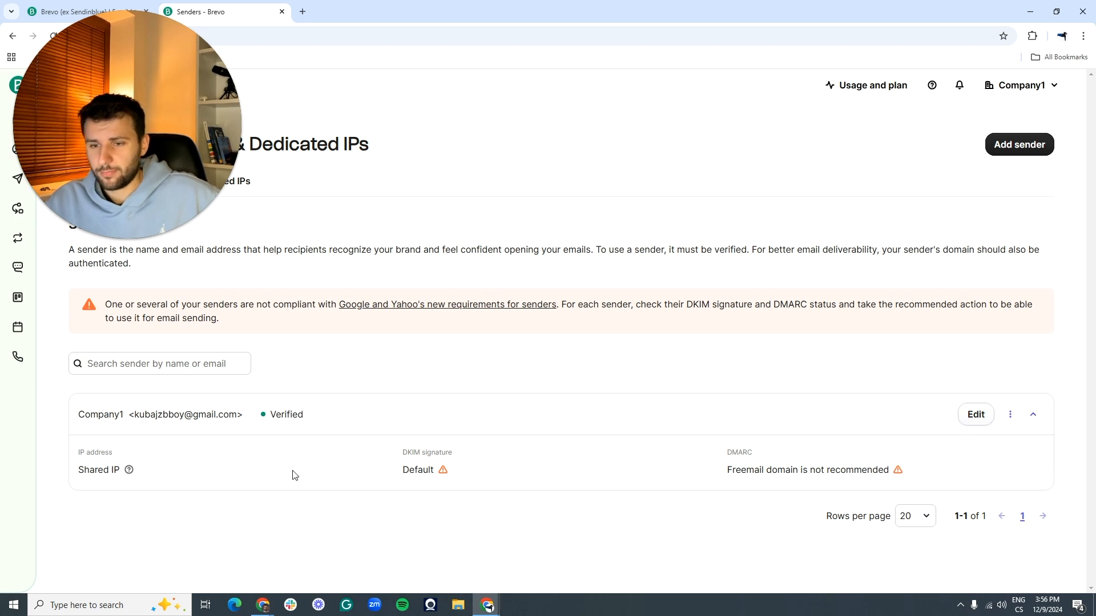
left_click_drag(121, 414, 216, 415)
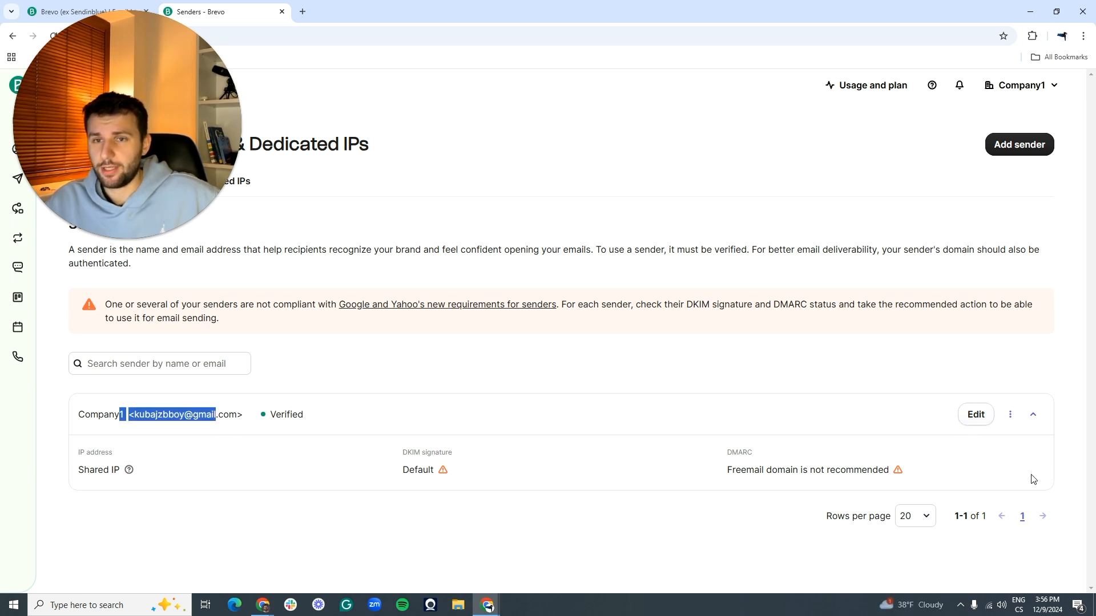
Step: Open the Edit sender form for the Company1 sender to review its from name and email
left_click(972, 413)
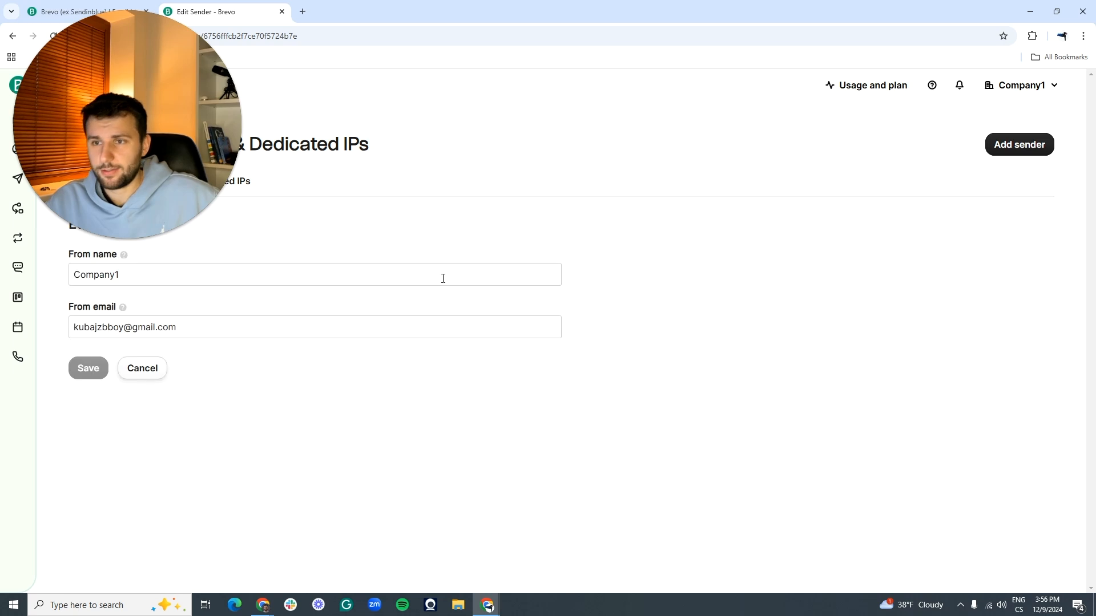
left_click_drag(60, 133, 867, 337)
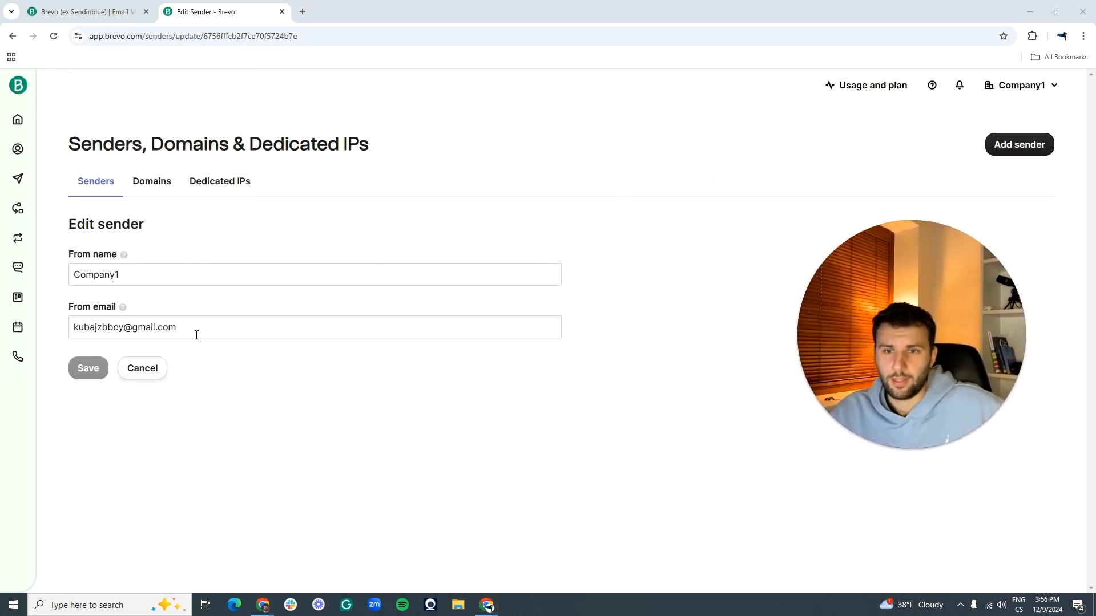
left_click_drag(69, 224, 146, 226)
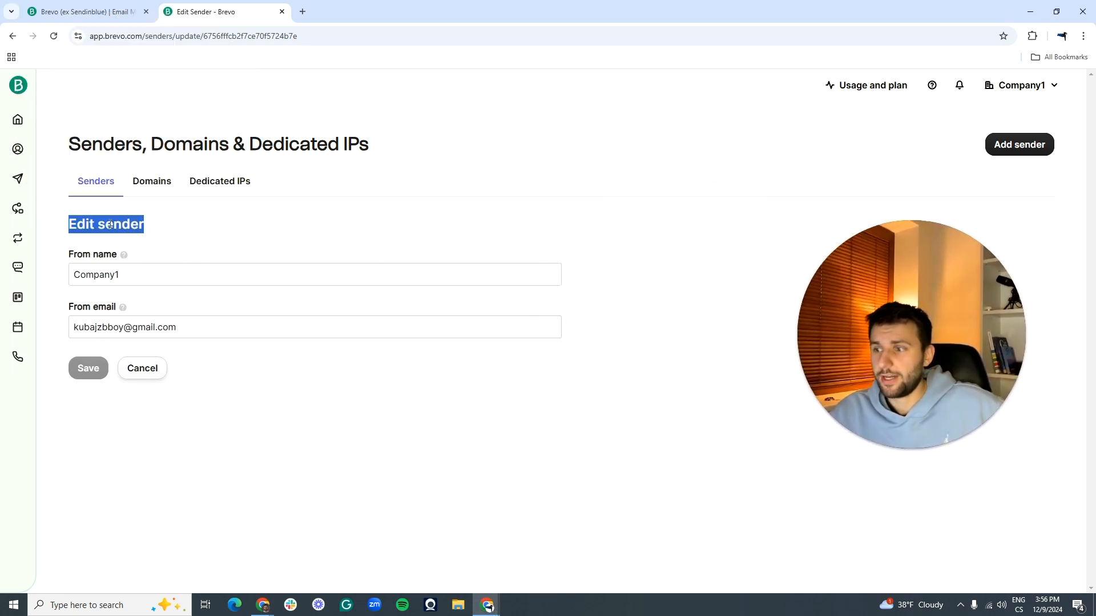
left_click(101, 225)
left_click_drag(101, 225, 140, 226)
left_click(138, 225)
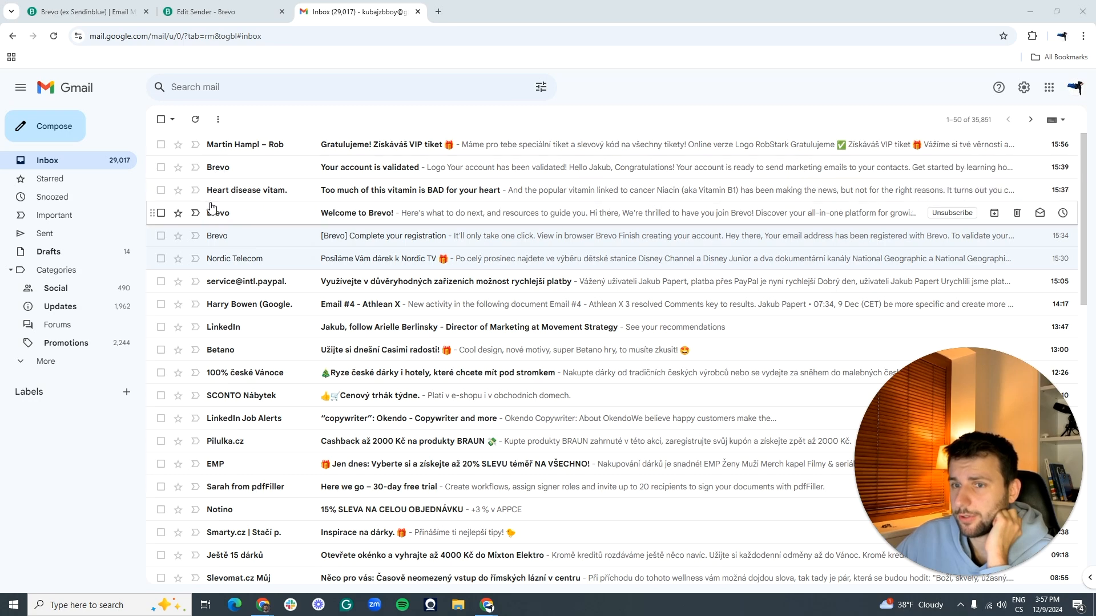
Step: Close the Gmail inbox tab to get back to Brevo's Edit sender form
mouse_move(268, 191)
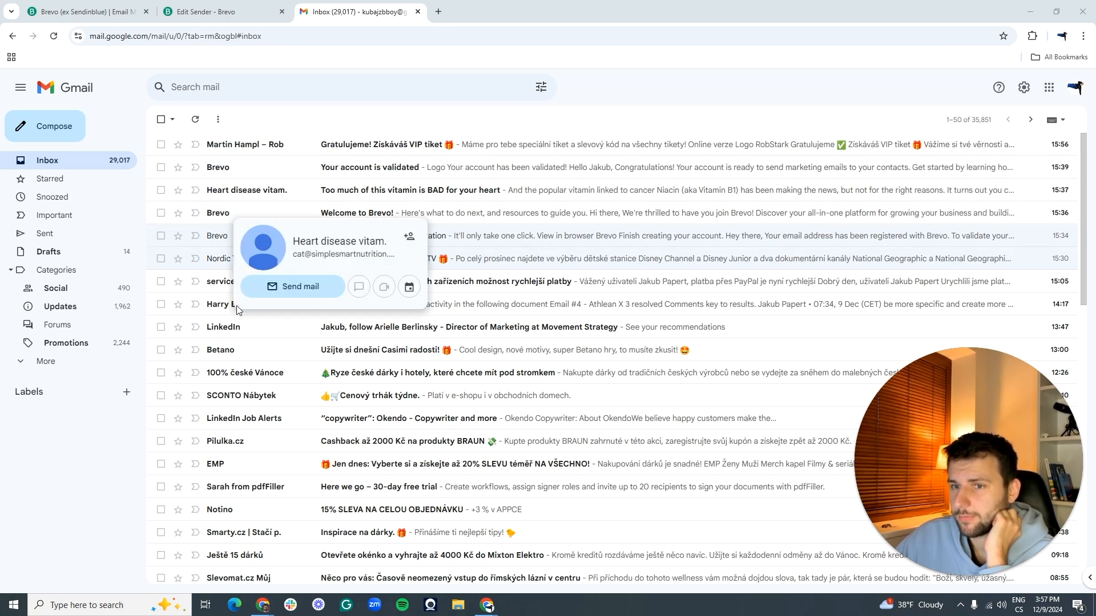
scroll(237, 310, "down", 5)
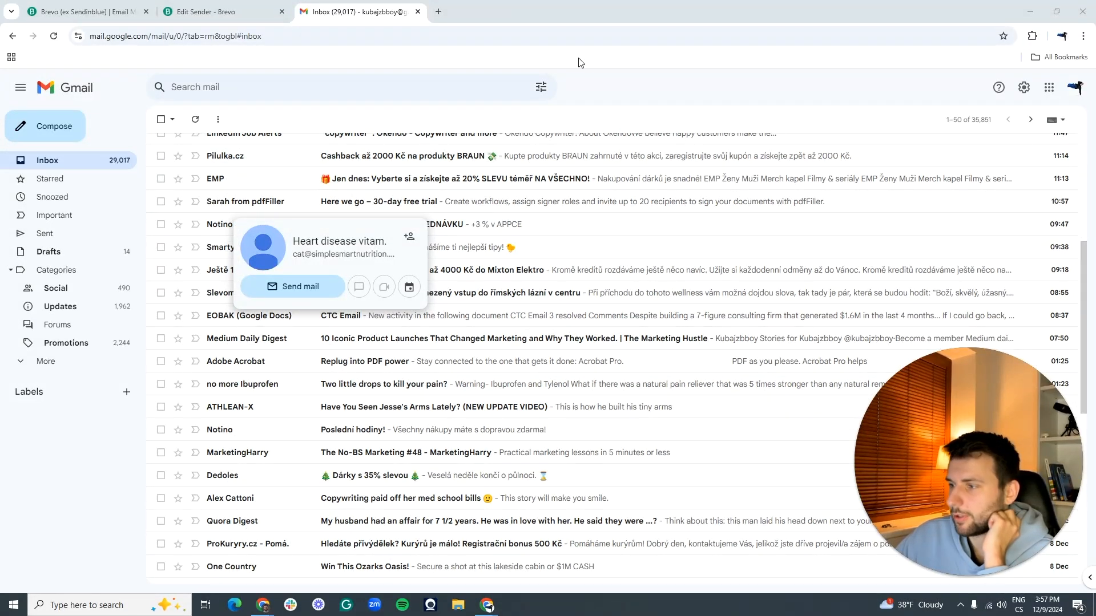
key("ctrl+w")
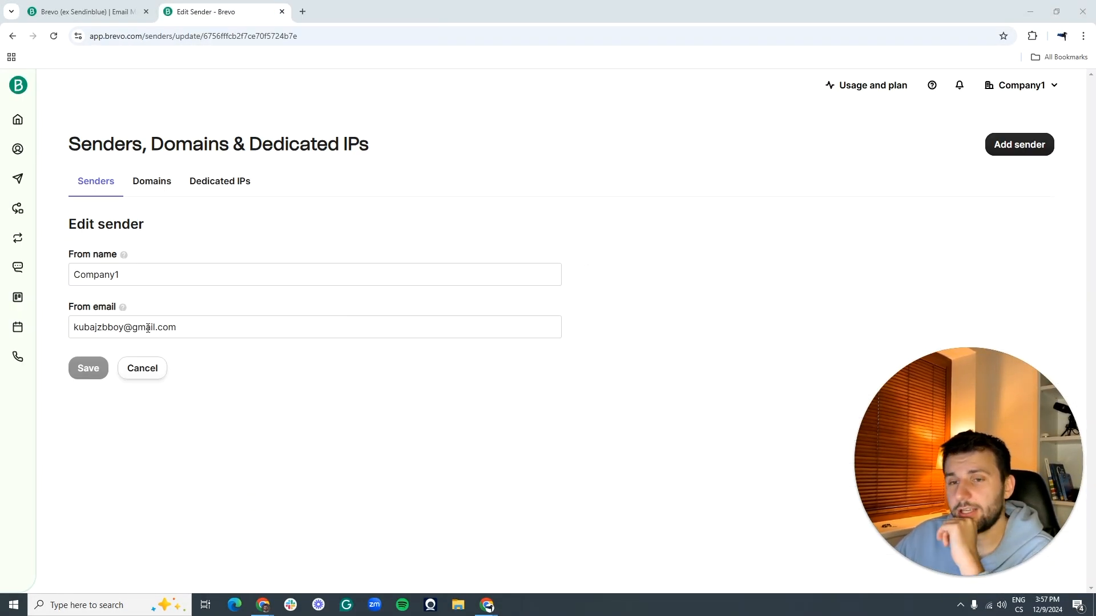
Step: Select and then deselect the sender's From email address, leaving the form unsaved
left_click_drag(183, 328, 76, 345)
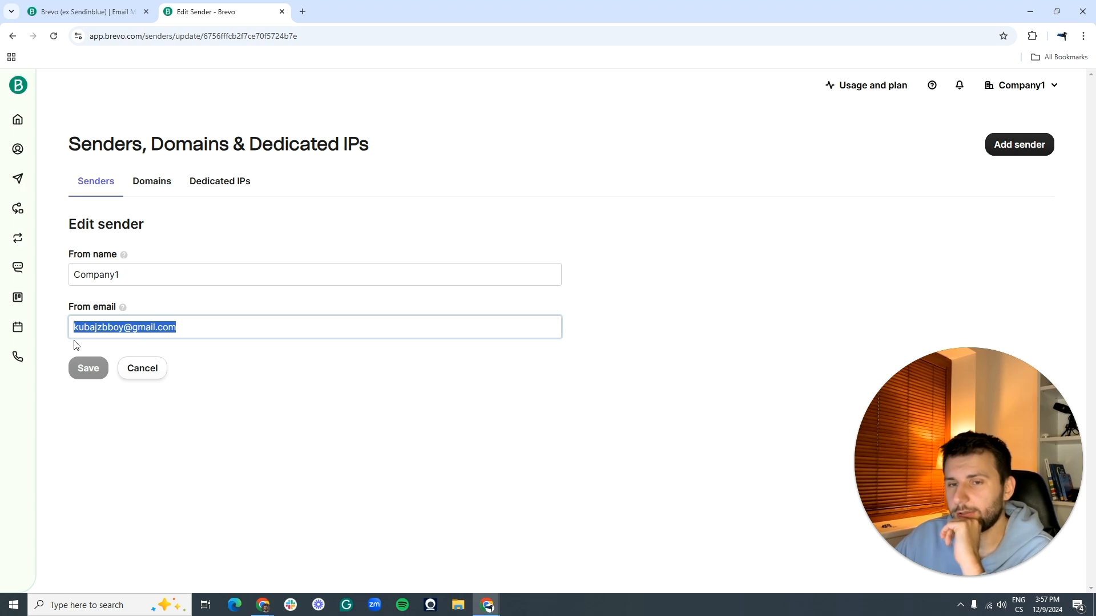
left_click(353, 411)
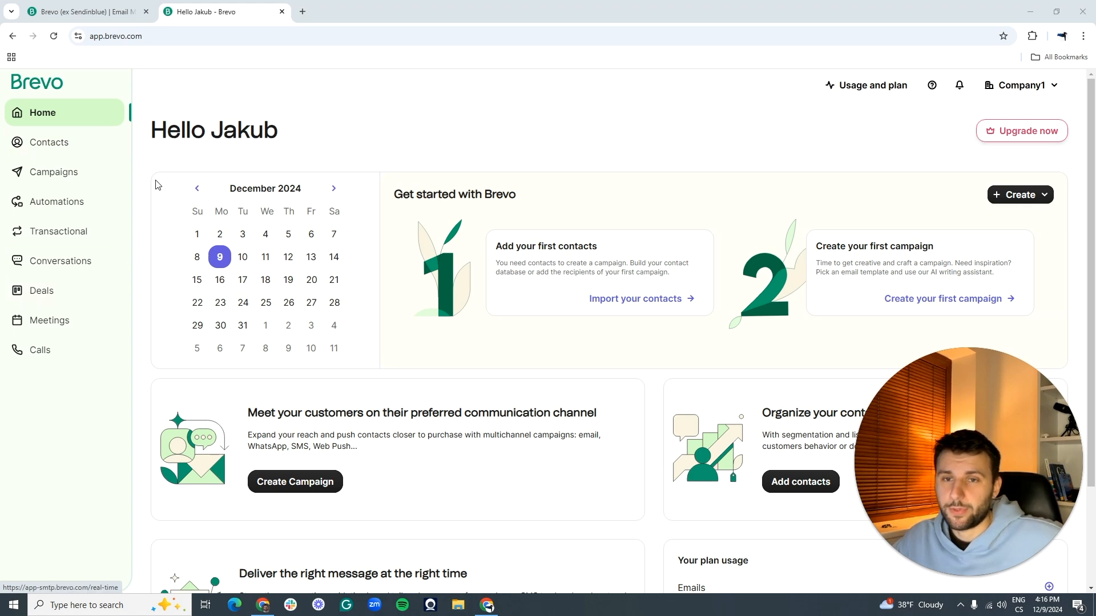
Step: From Contacts, start an import with Contacts as the data type and continue
left_click(46, 149)
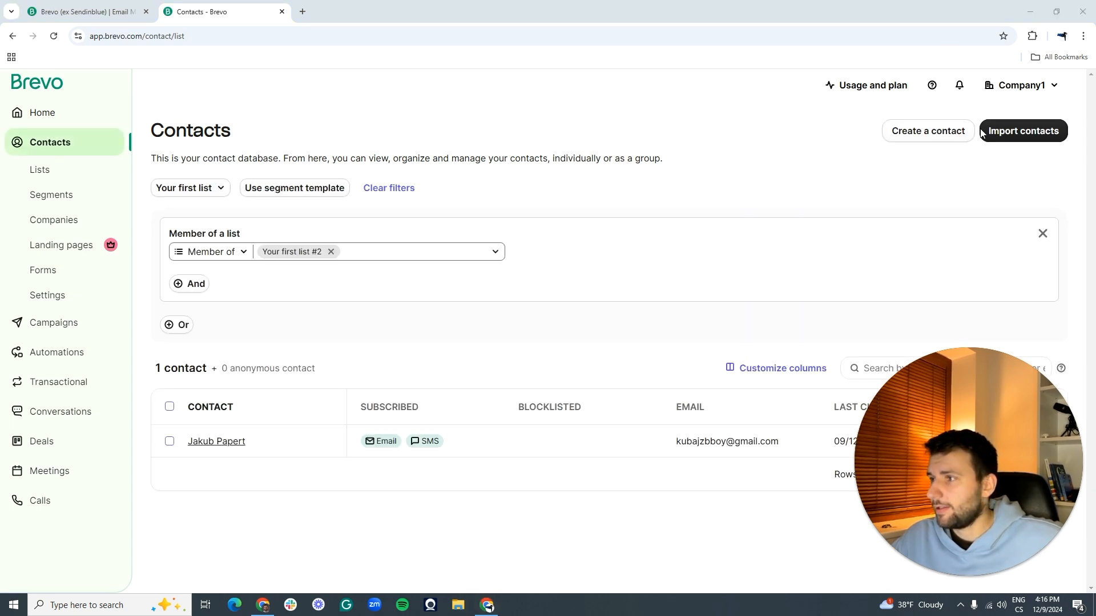
left_click(1012, 135)
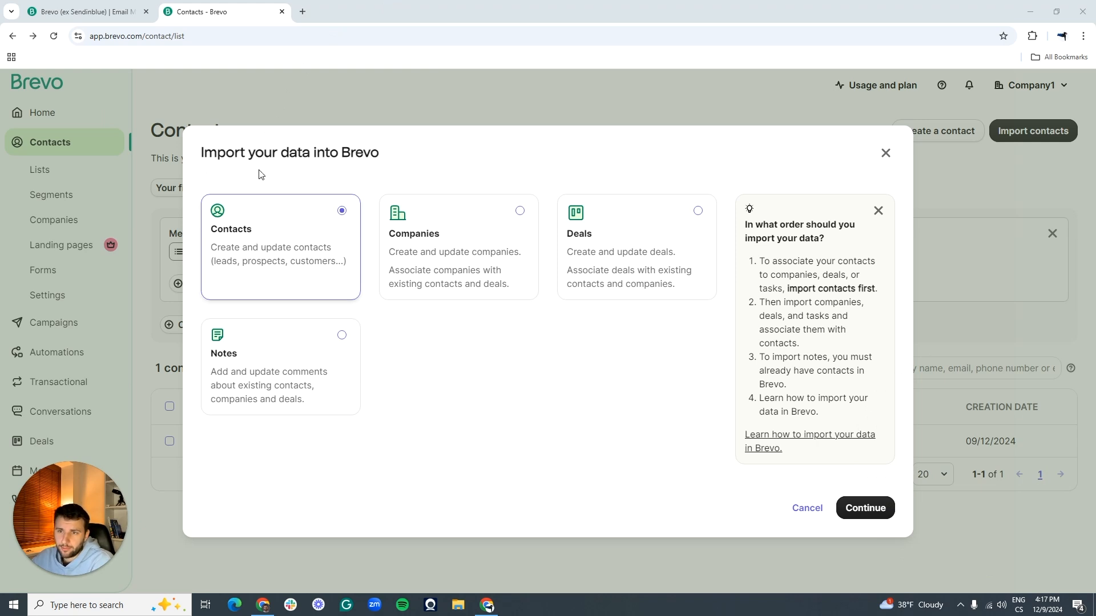
left_click_drag(226, 155, 384, 156)
left_click(220, 164)
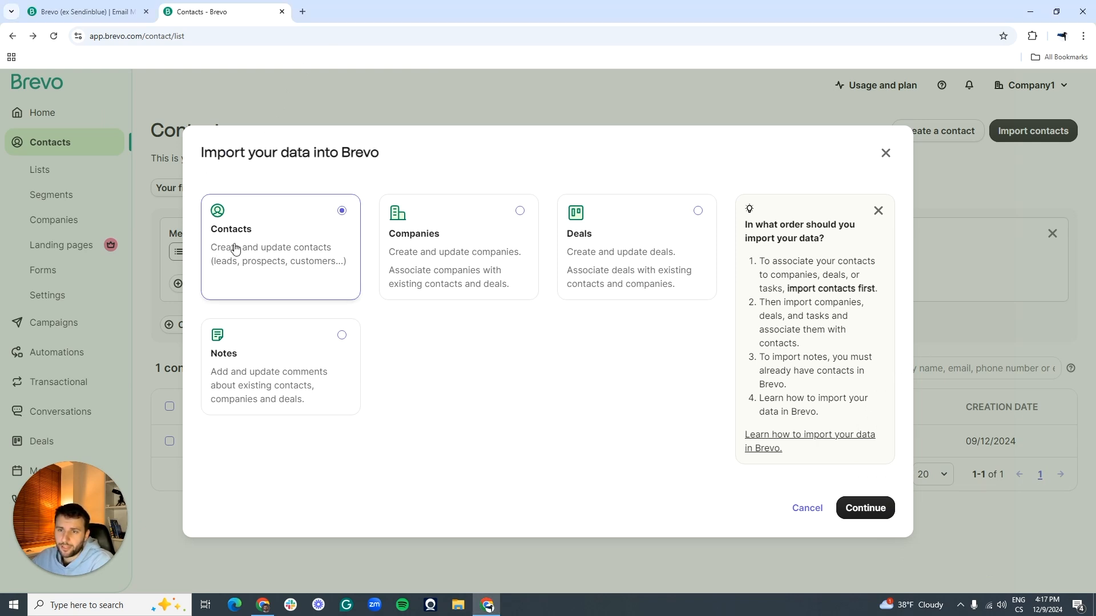
left_click(877, 500)
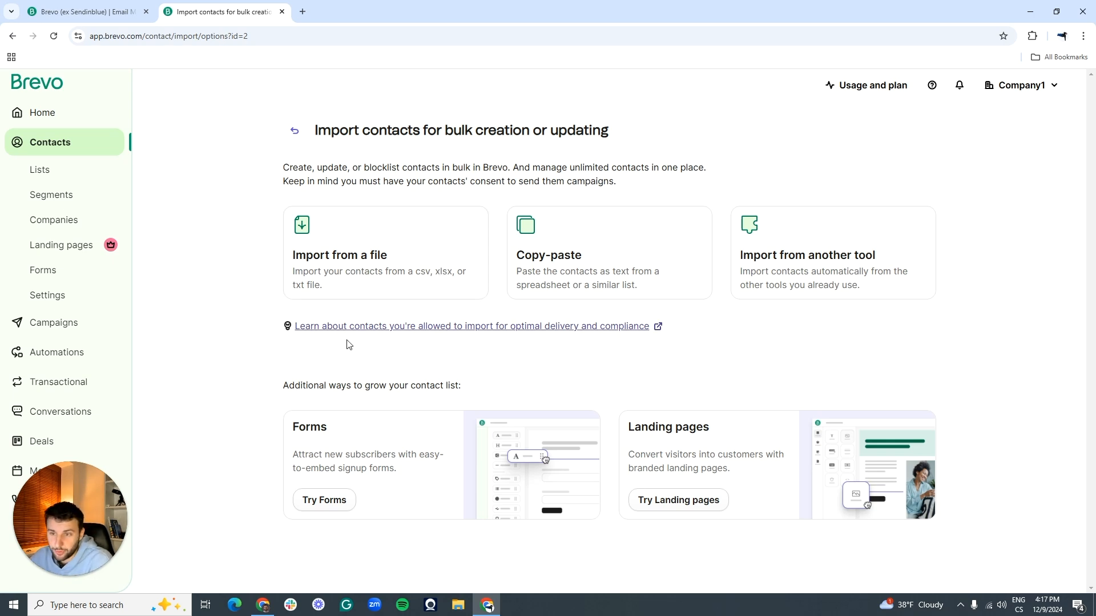
Step: Upload Sample_Contact_List.csv from a file, review its five-row preview and confirm it
left_click(374, 257)
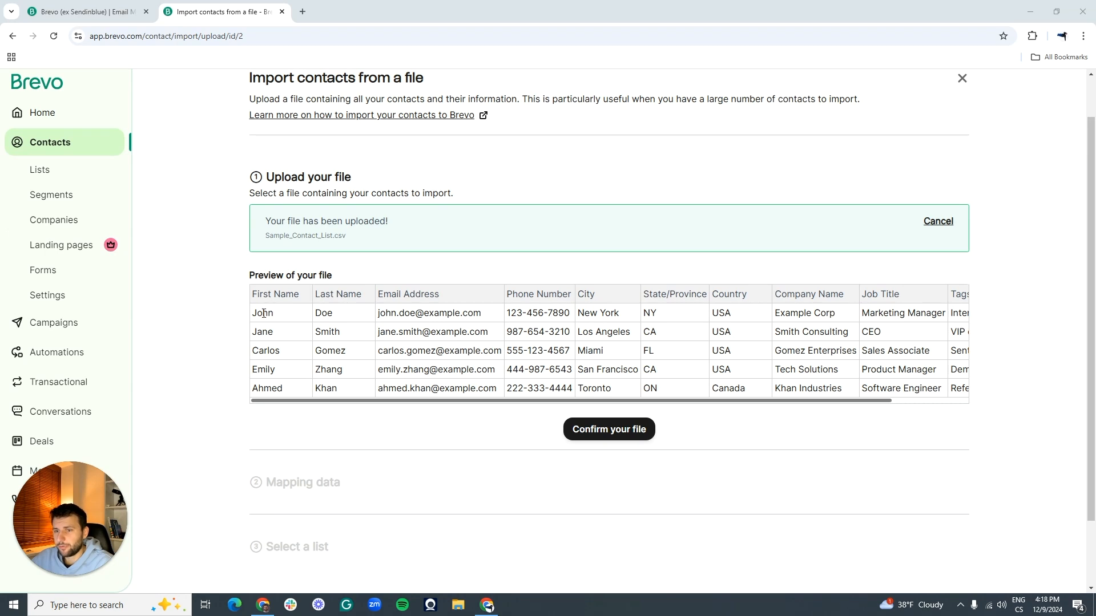
left_click_drag(259, 314, 336, 307)
left_click(336, 307)
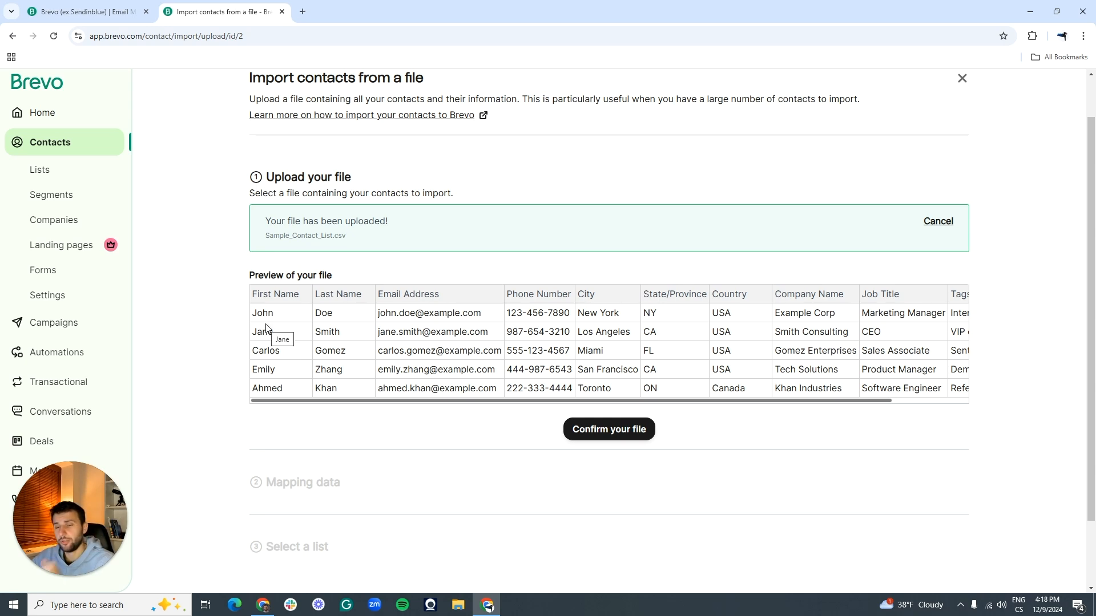
left_click_drag(254, 315, 407, 313)
left_click(408, 314)
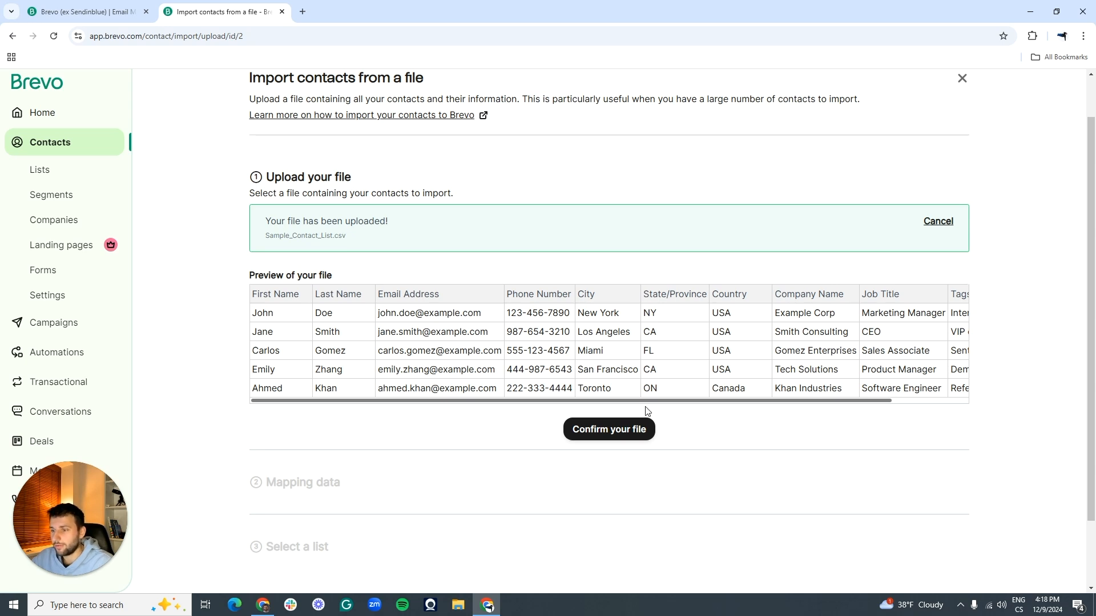
left_click_drag(647, 399, 377, 414)
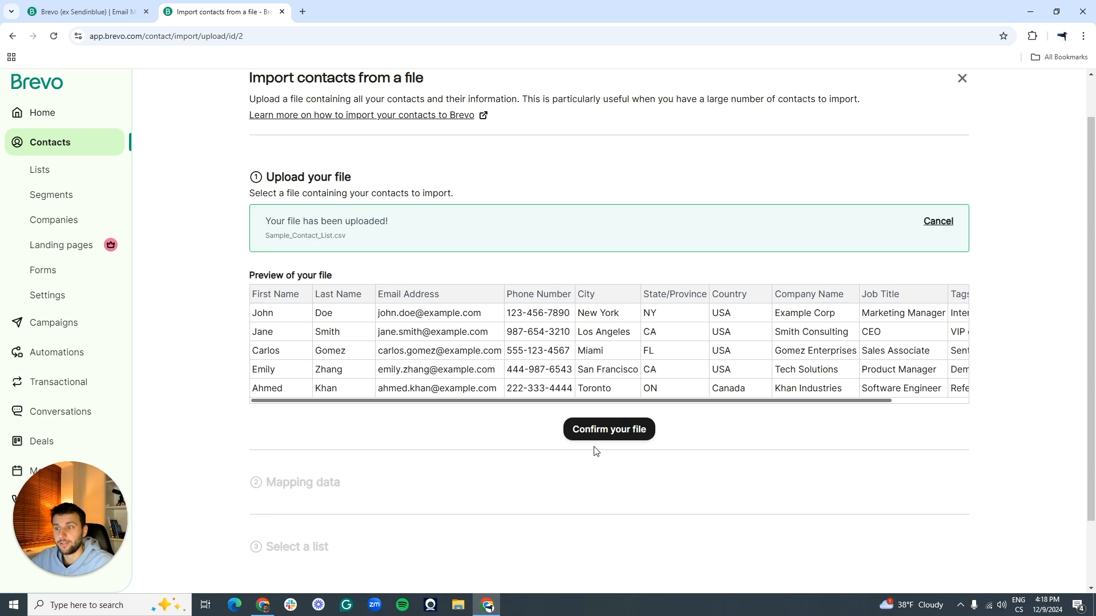
left_click(595, 429)
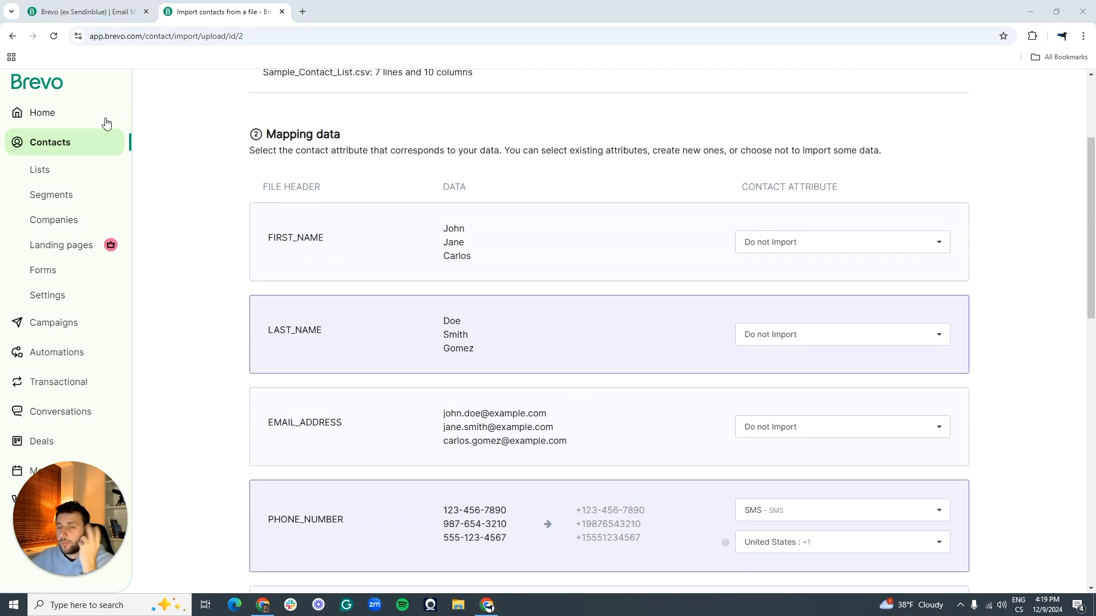
left_click_drag(275, 134, 355, 137)
left_click(352, 137)
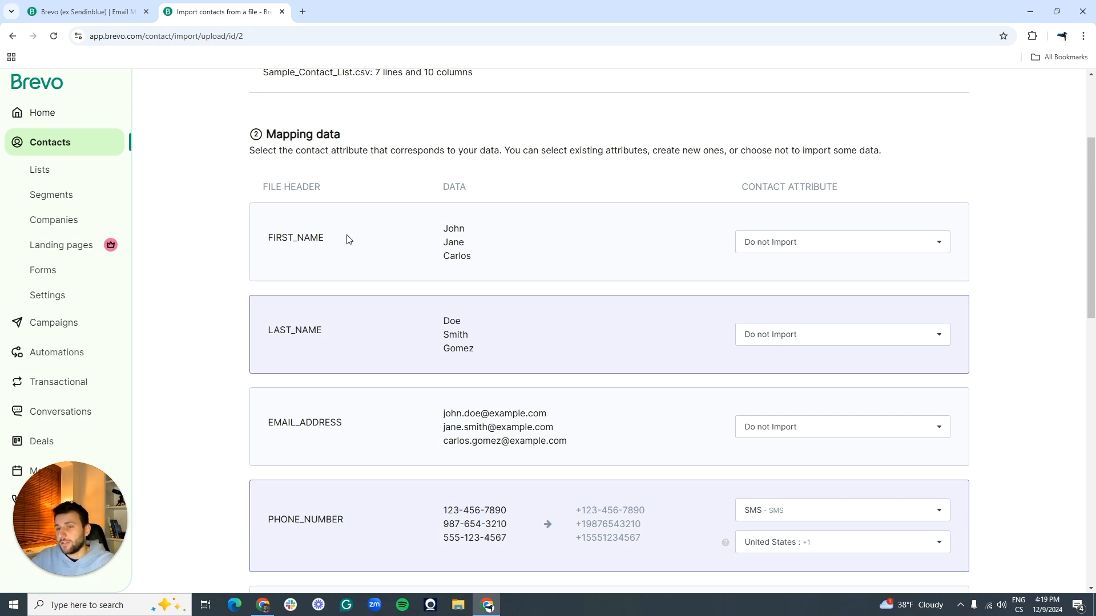
left_click_drag(273, 238, 464, 244)
left_click(239, 275)
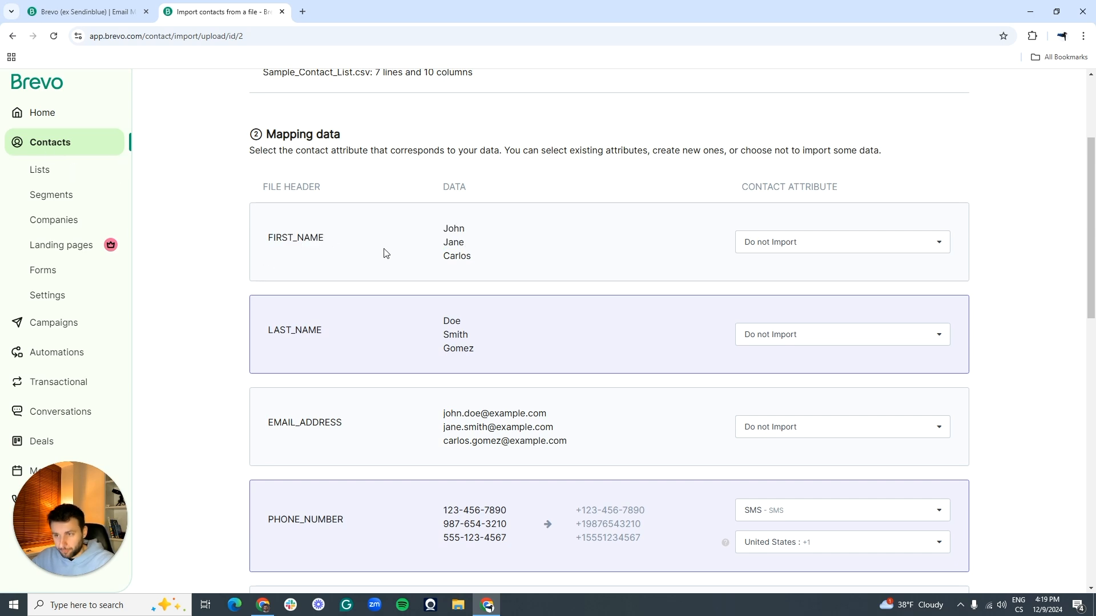
left_click_drag(269, 237, 368, 240)
left_click(294, 237)
left_click_drag(268, 238, 350, 239)
left_click(349, 238)
left_click_drag(264, 333, 348, 329)
left_click(348, 329)
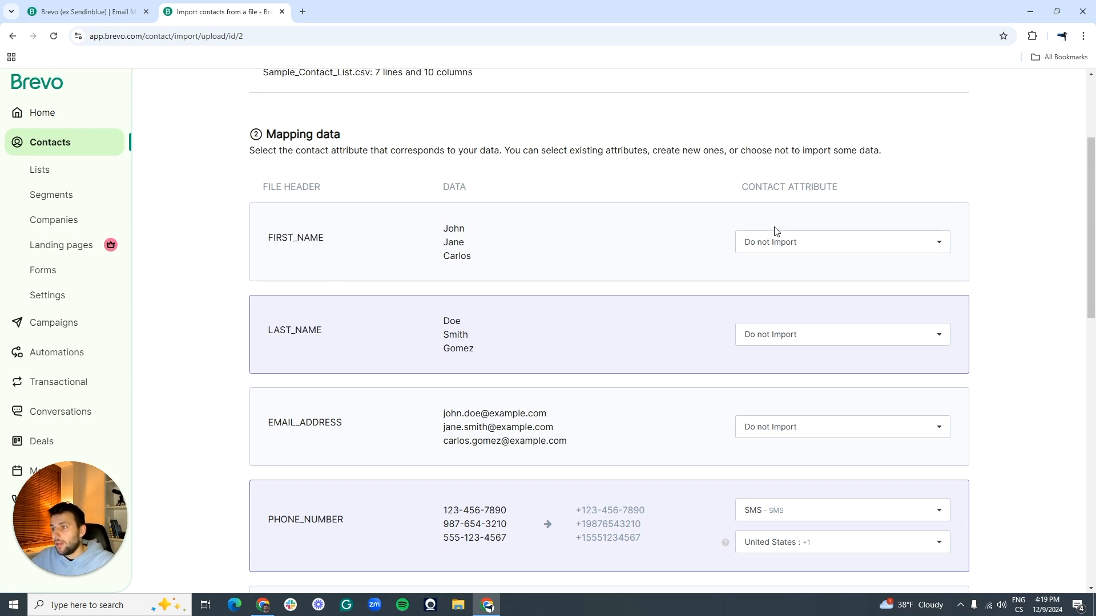
left_click_drag(736, 187, 833, 187)
left_click(833, 187)
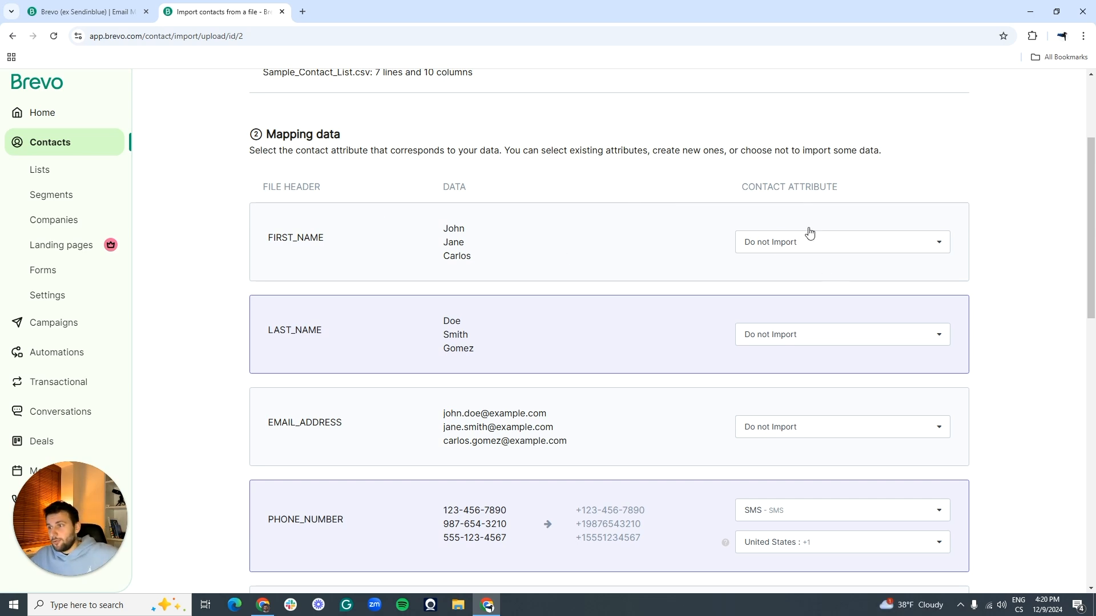
Step: Map the FIRST_NAME column to the FIRSTNAME attribute
left_click_drag(267, 241, 321, 238)
left_click(322, 238)
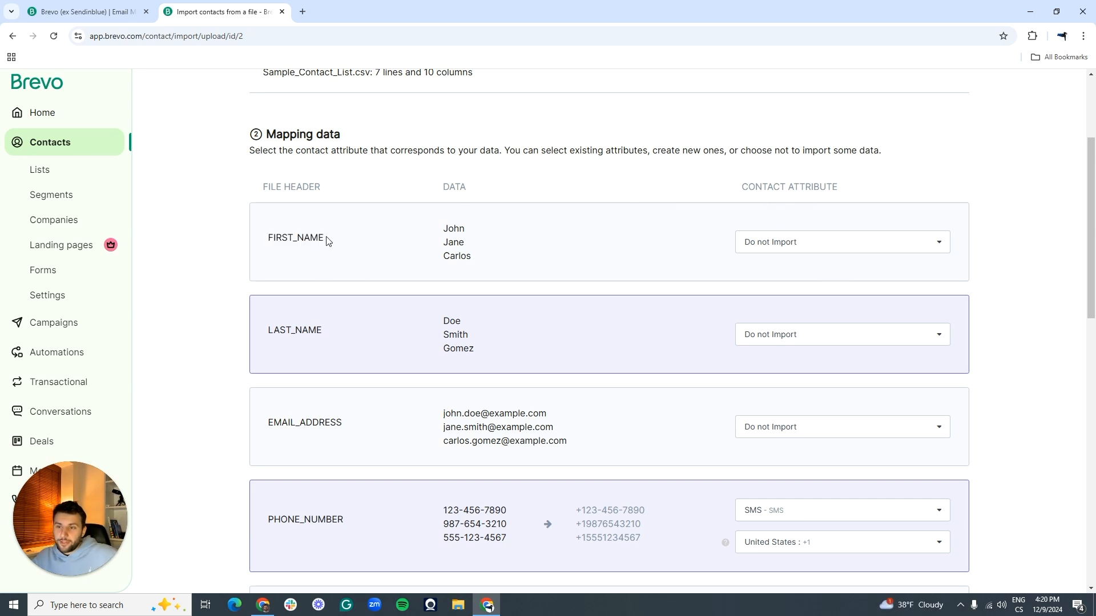
left_click(840, 242)
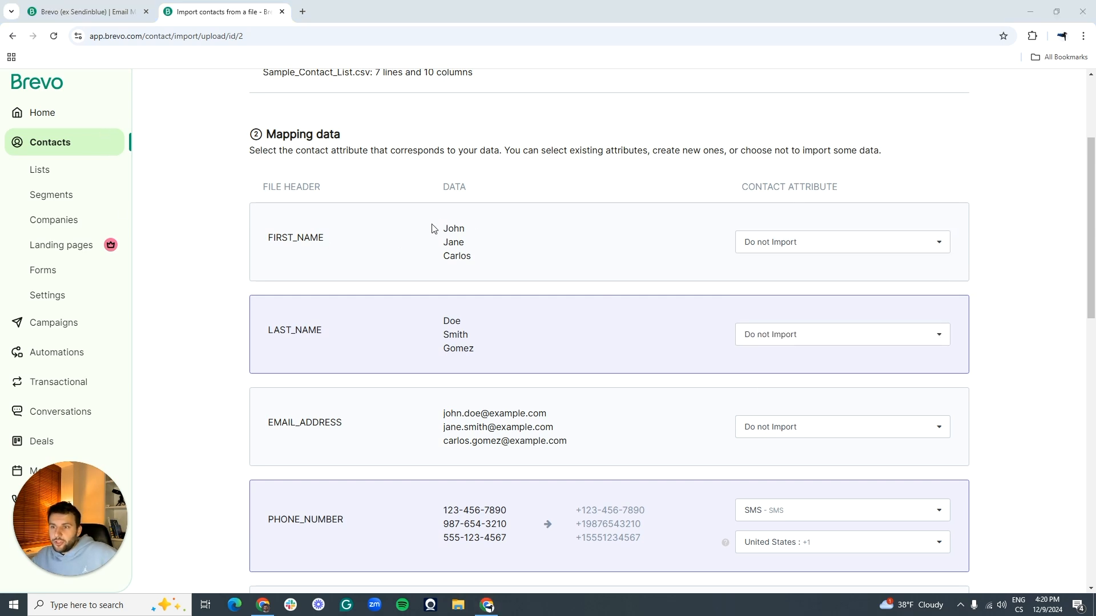
left_click_drag(443, 228, 471, 258)
left_click(452, 230)
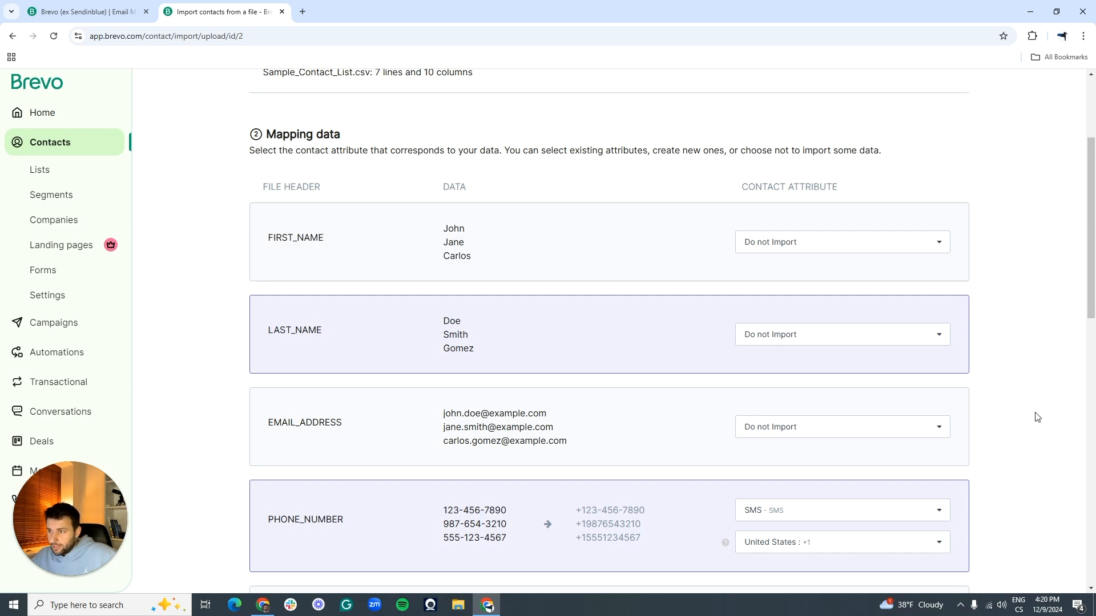
left_click(775, 242)
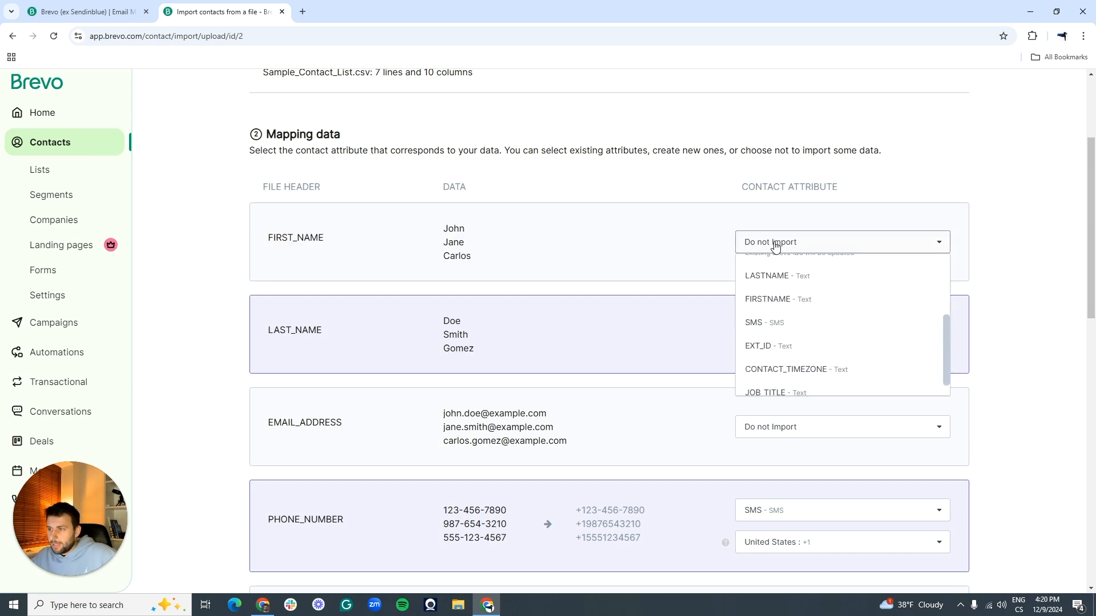
left_click(790, 300)
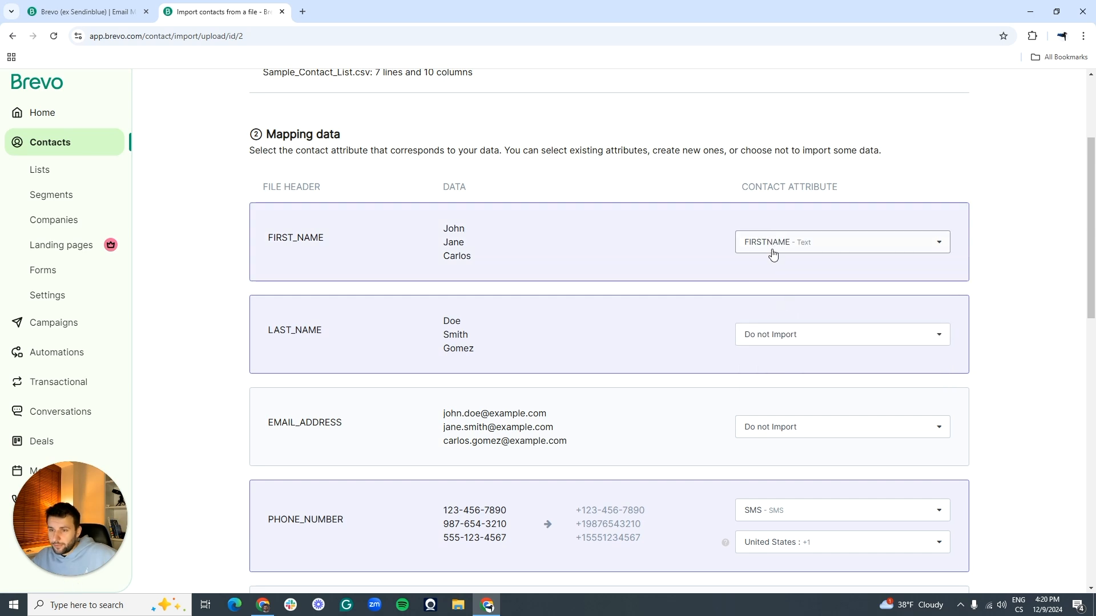
Step: Map the LAST_NAME column to the LASTNAME attribute
left_click_drag(205, 338, 339, 328)
left_click(276, 324)
left_click(339, 328)
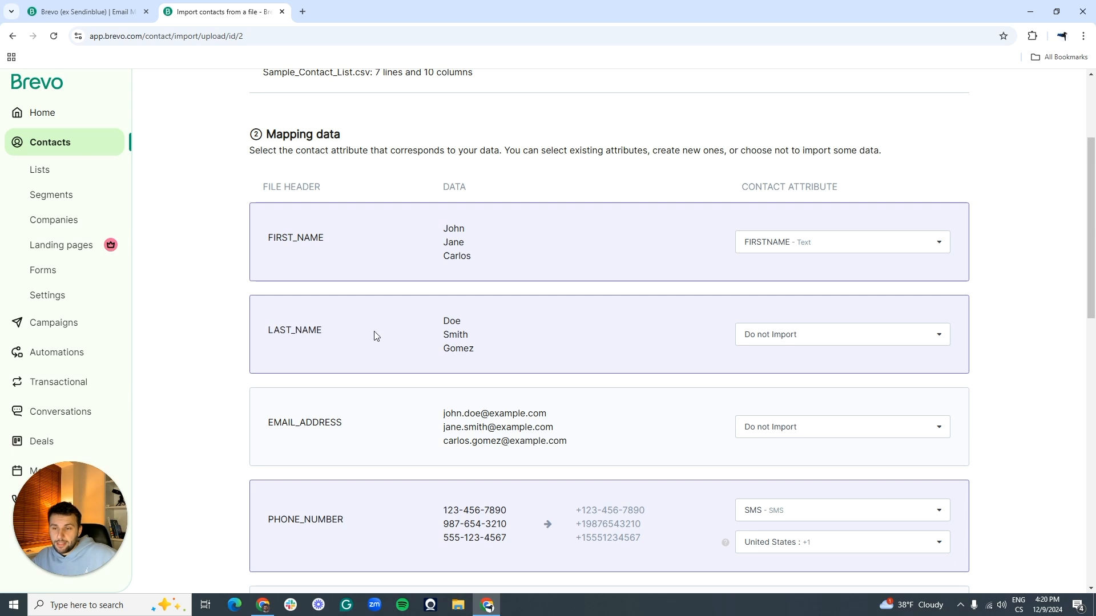
left_click_drag(453, 324, 476, 357)
left_click(475, 357)
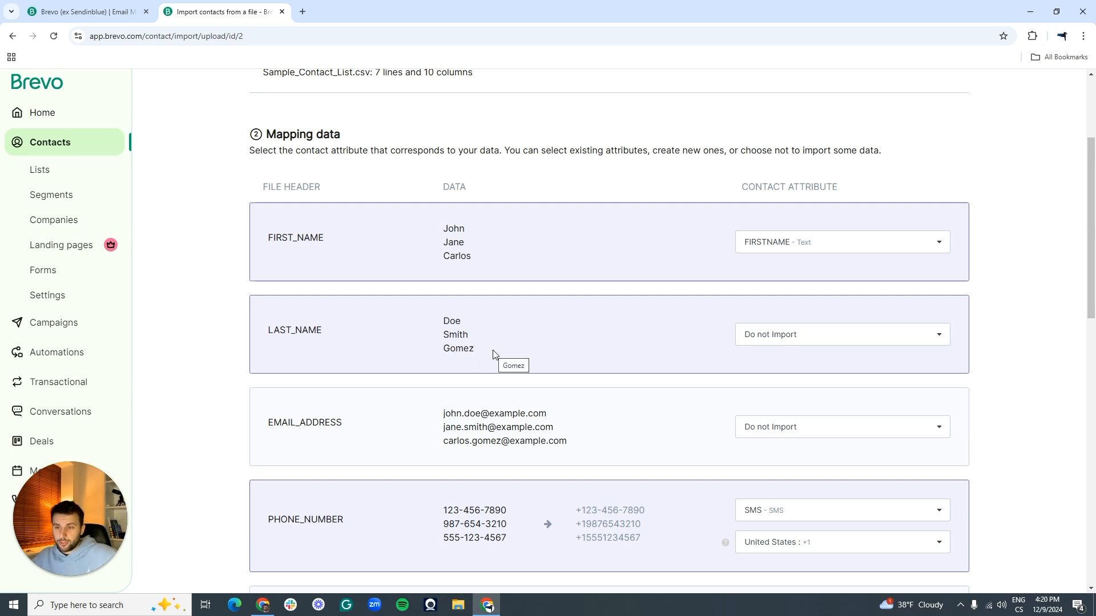
left_click(826, 341)
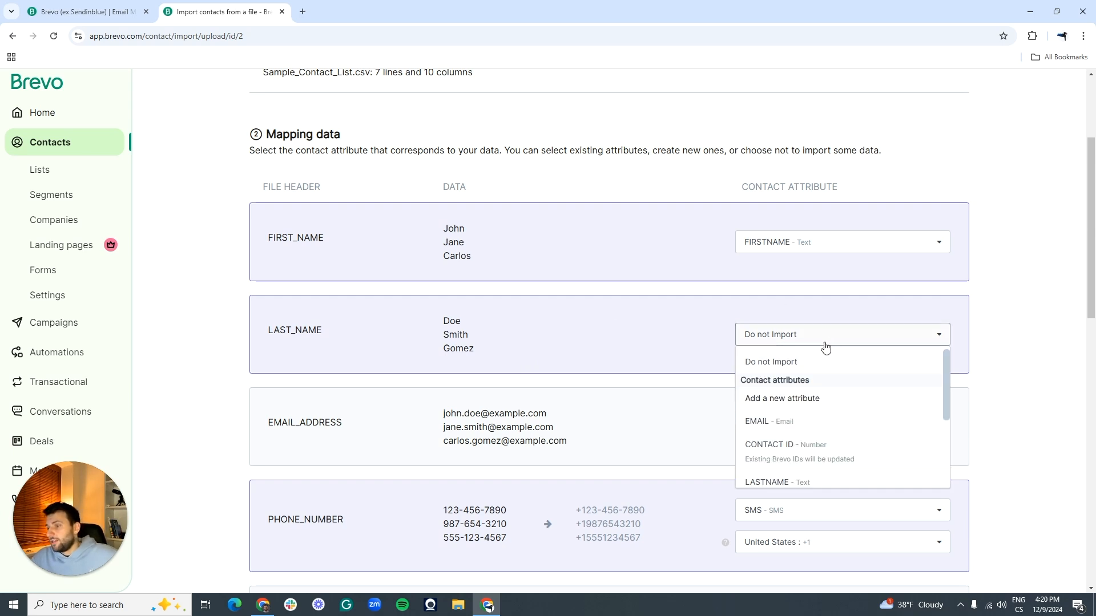
scroll(823, 380, "down", 2)
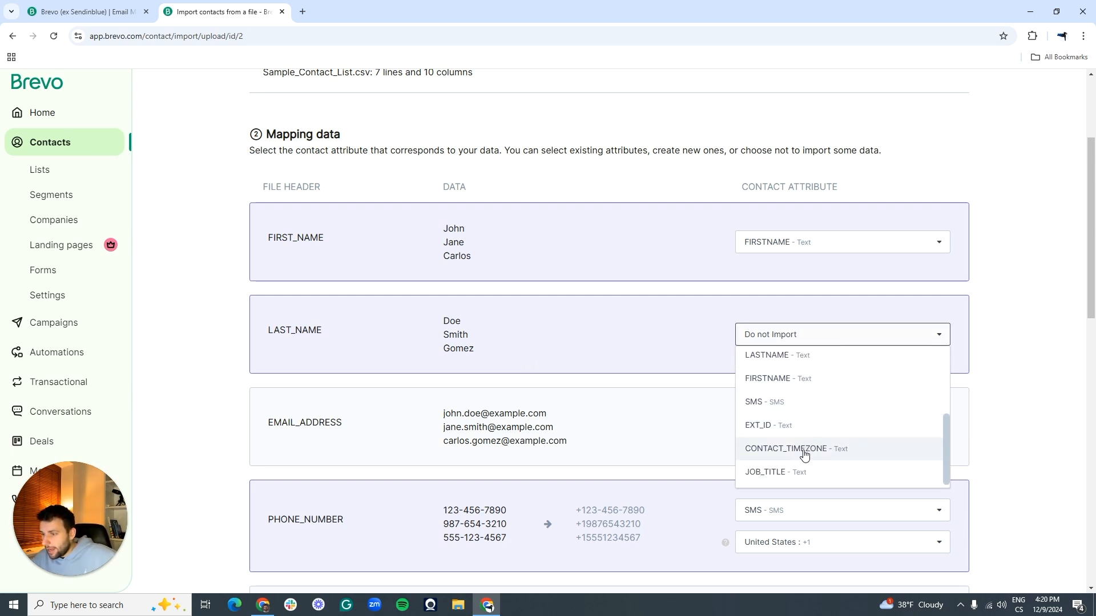
scroll(799, 417, "up", 2)
left_click(796, 411)
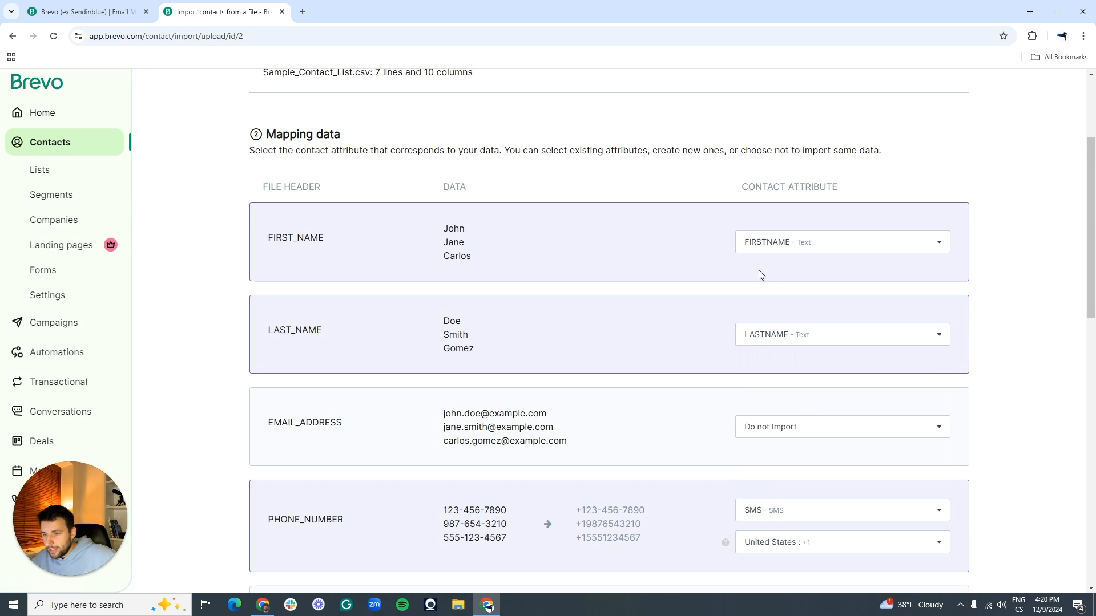
Step: Map the EMAIL_ADDRESS column to the EMAIL attribute
scroll(526, 226, "down", 1)
scroll(526, 226, "down", 2)
scroll(503, 264, "up", 2)
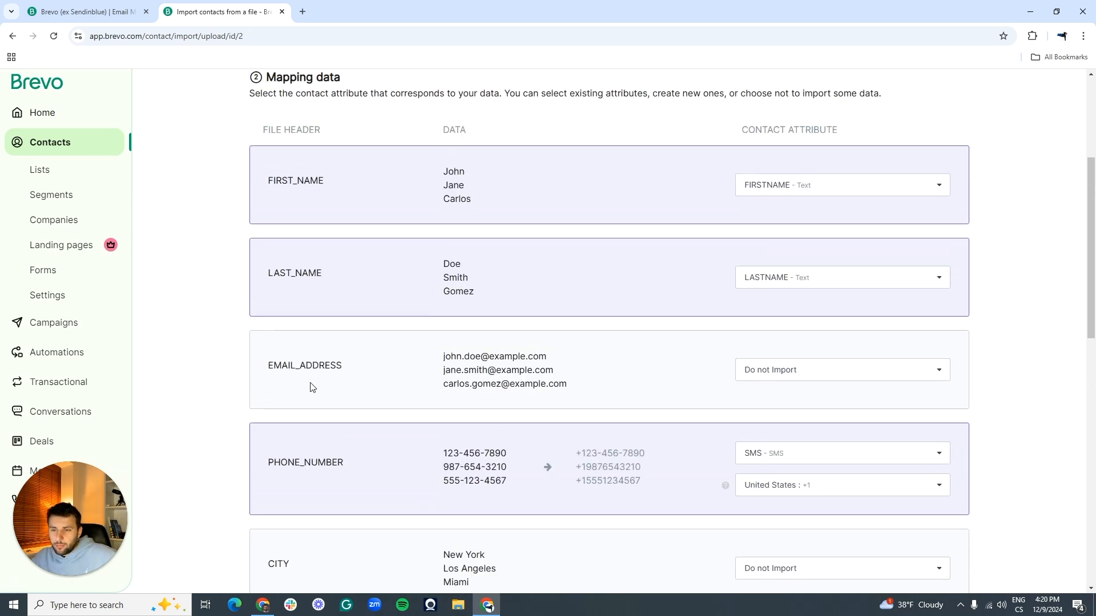
left_click(882, 377)
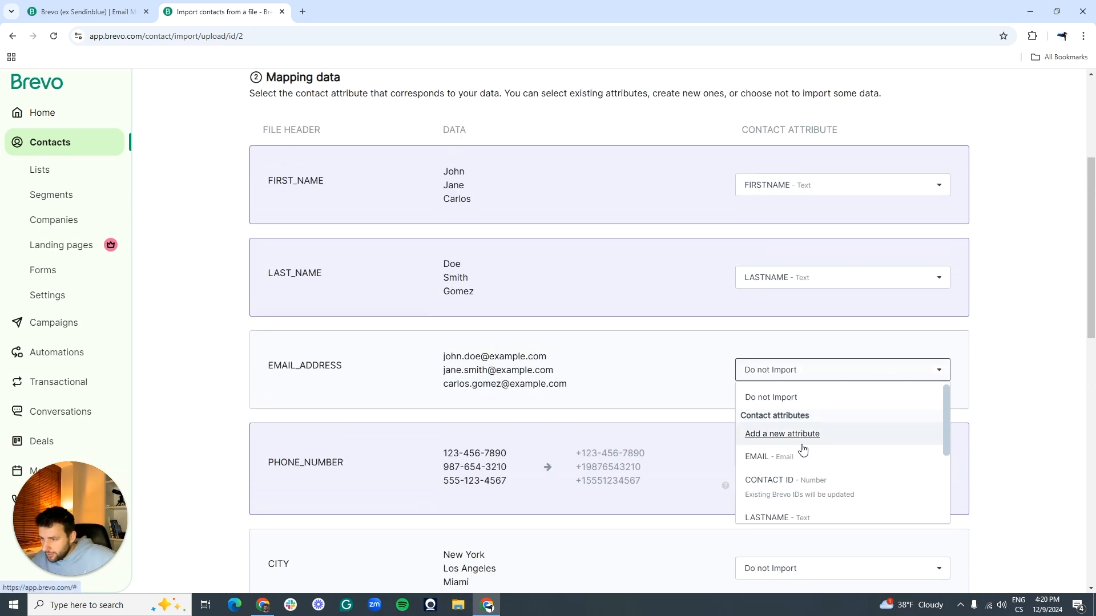
scroll(812, 447, "down", 3)
scroll(813, 450, "up", 3)
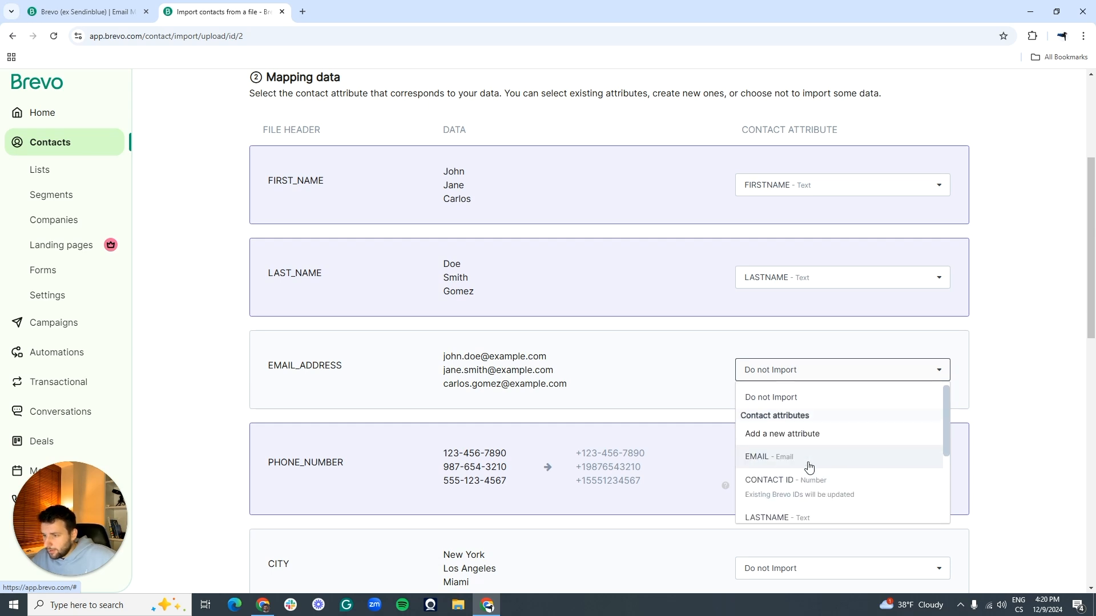
left_click(763, 454)
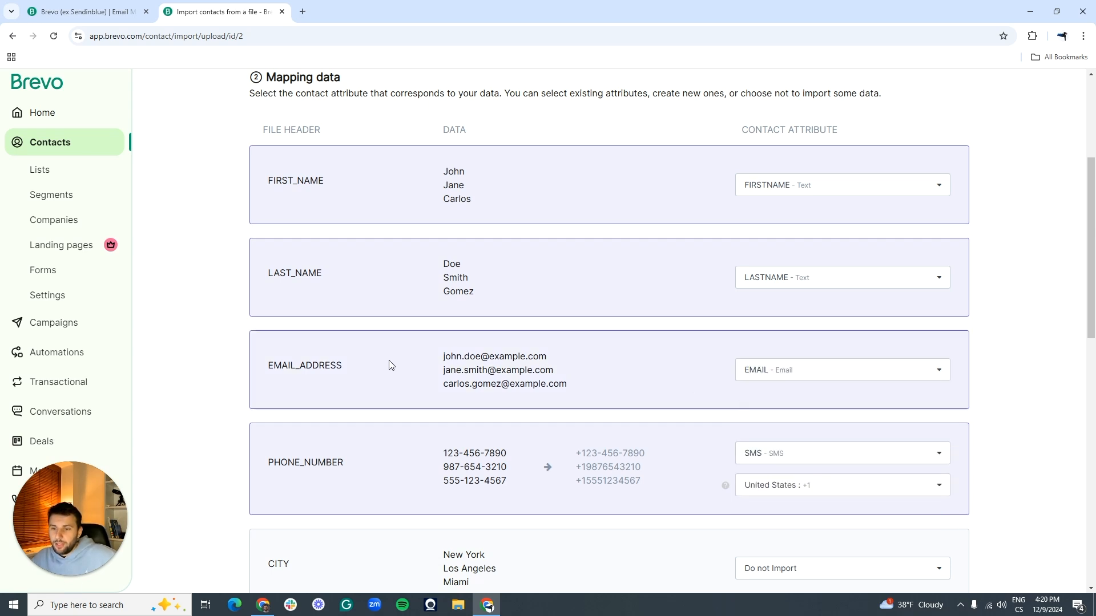
scroll(388, 361, "down", 2)
Step: Review the PHONE_NUMBER column's attribute and country code options, leaving them unchanged
left_click_drag(260, 357, 367, 357)
left_click(367, 357)
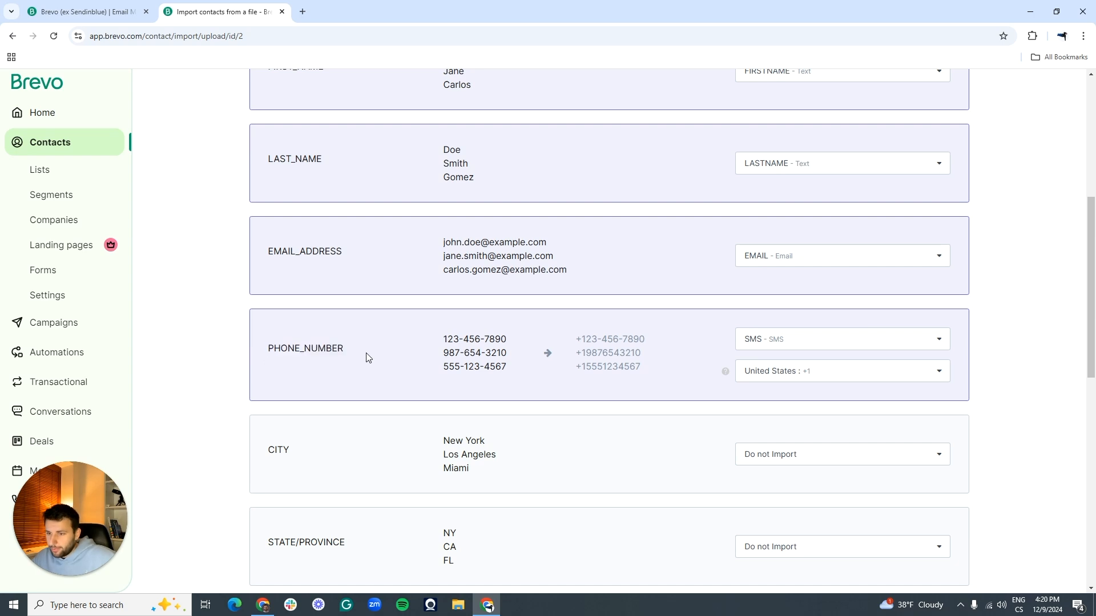
left_click(768, 341)
scroll(785, 400, "down", 4)
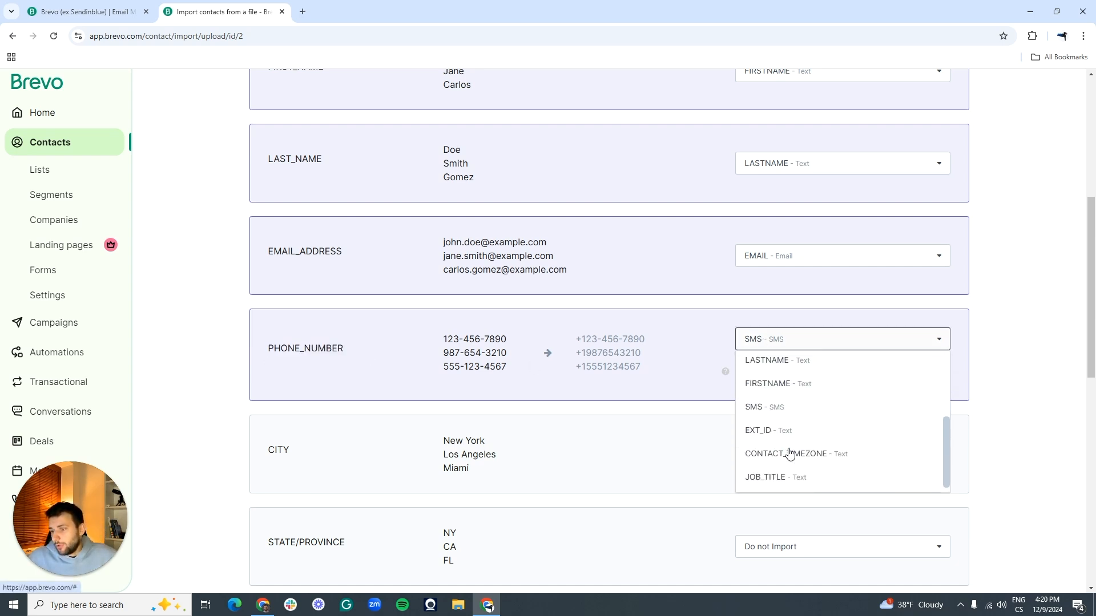
scroll(688, 330, "up", 2)
left_click(623, 368)
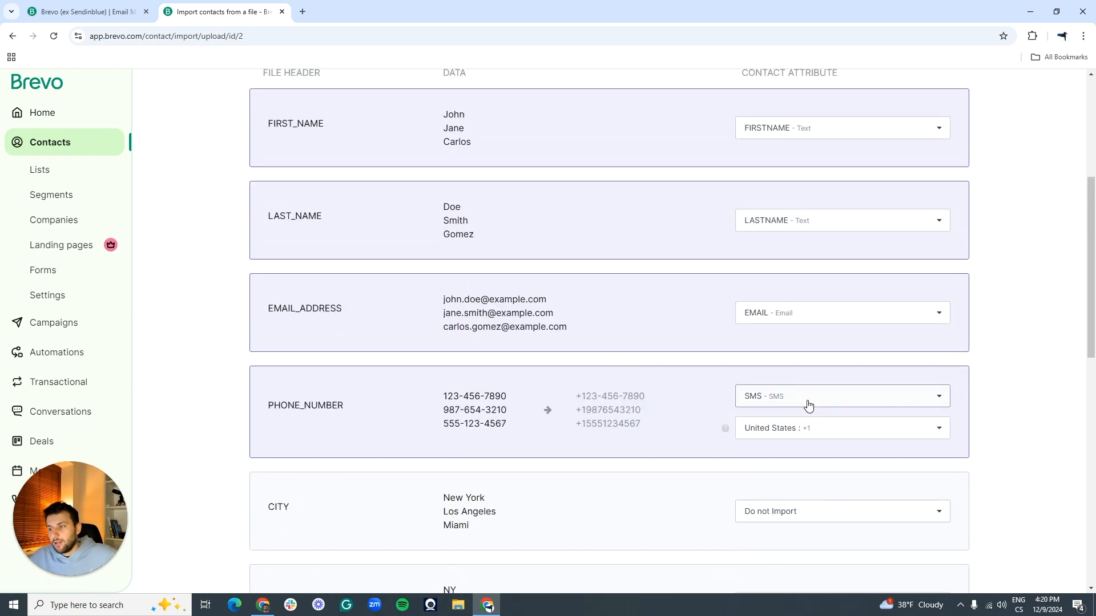
left_click(772, 435)
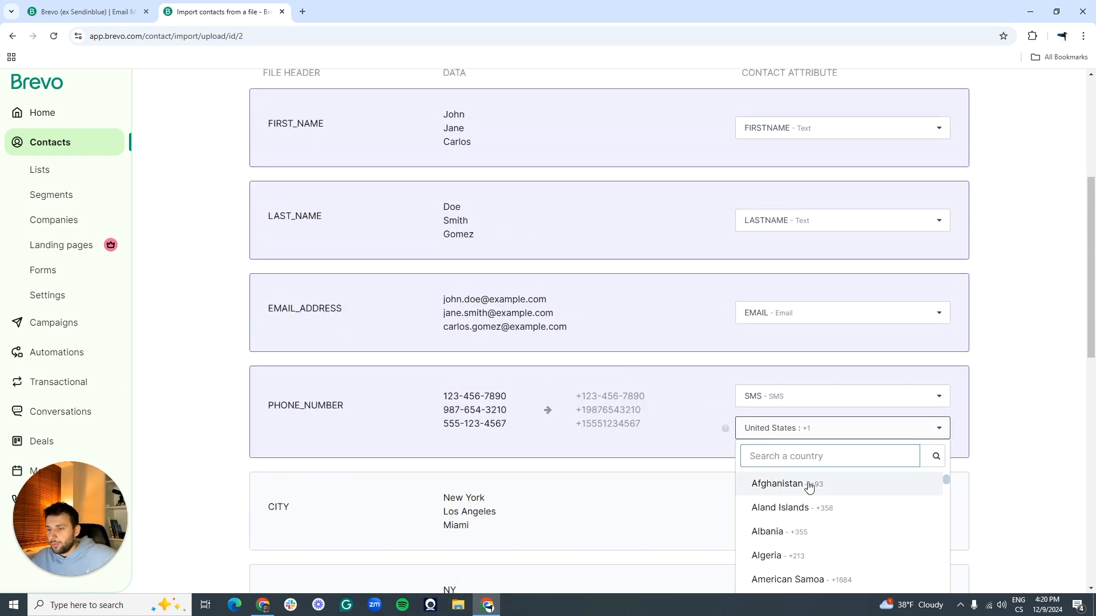
scroll(815, 488, "down", 8)
scroll(856, 502, "down", 8)
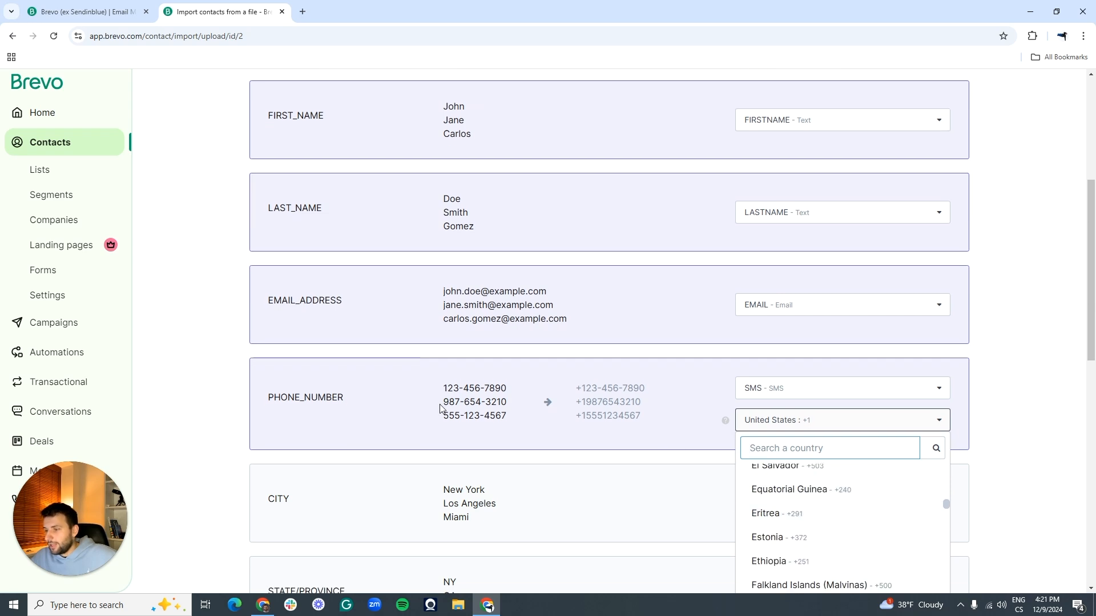
scroll(447, 288, "down", 2)
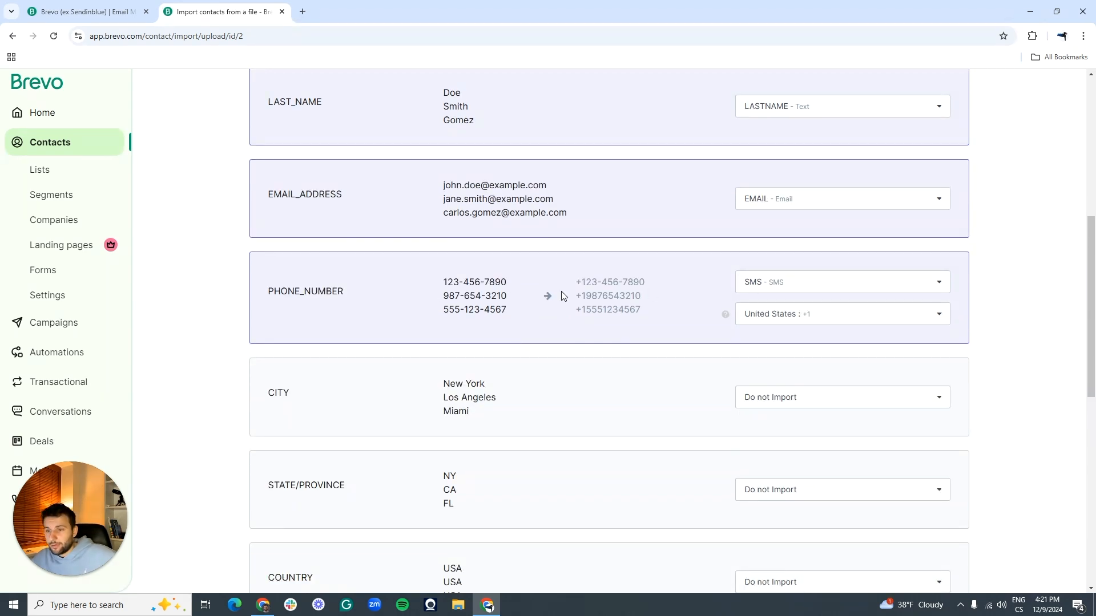
scroll(525, 290, "down", 3)
scroll(593, 333, "up", 1)
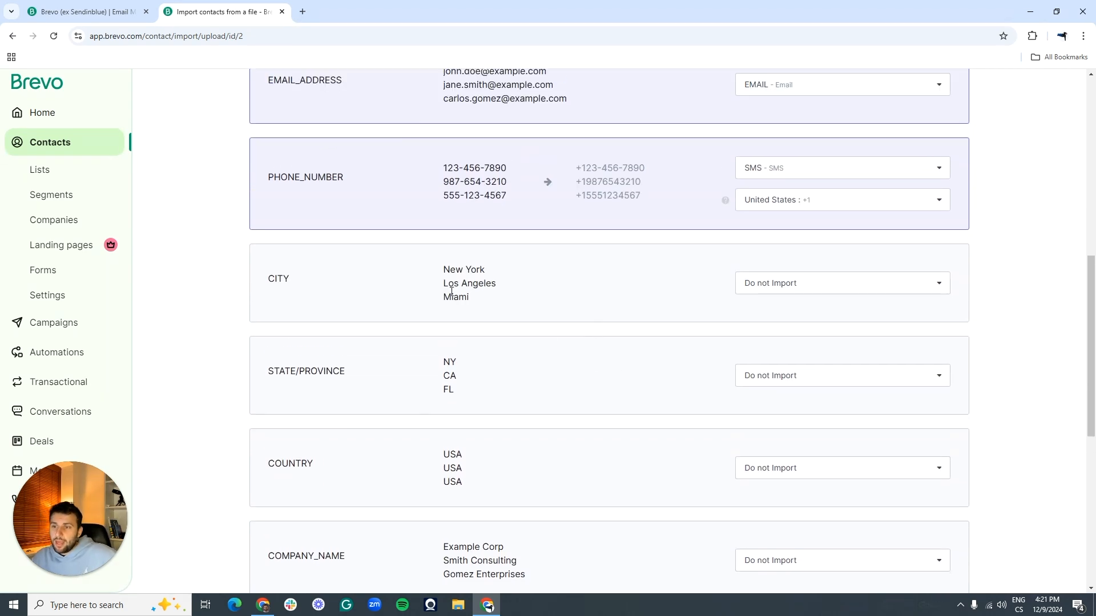
scroll(305, 411, "down", 3)
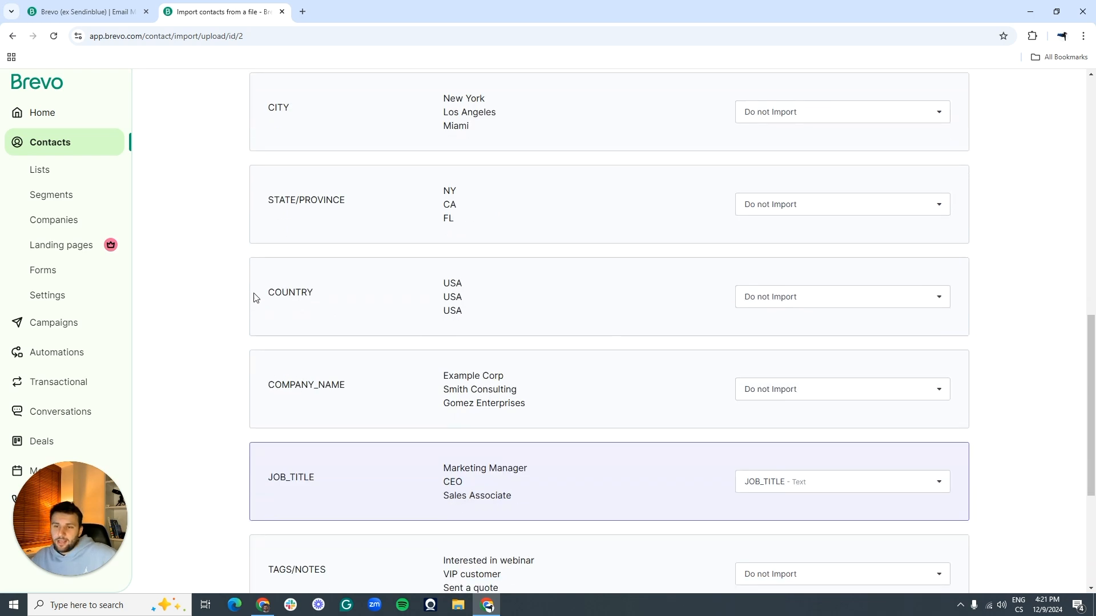
scroll(245, 296, "up", 2)
Step: Look through the COMPANY_NAME column's attribute choices without mapping it
left_click_drag(265, 230, 358, 384)
left_click(360, 386)
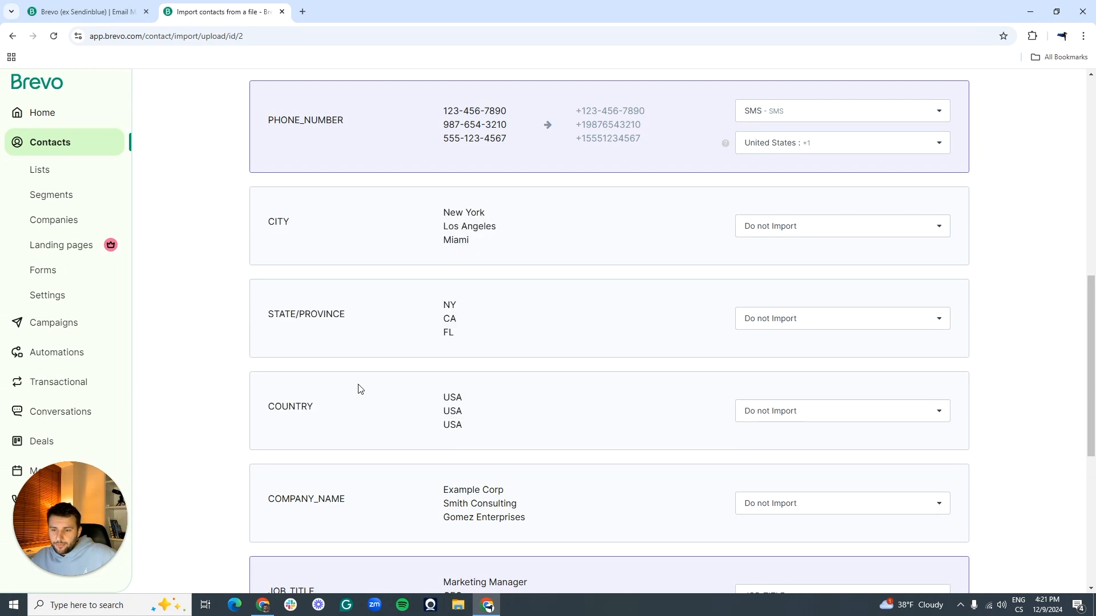
scroll(746, 344, "down", 4)
left_click(867, 285)
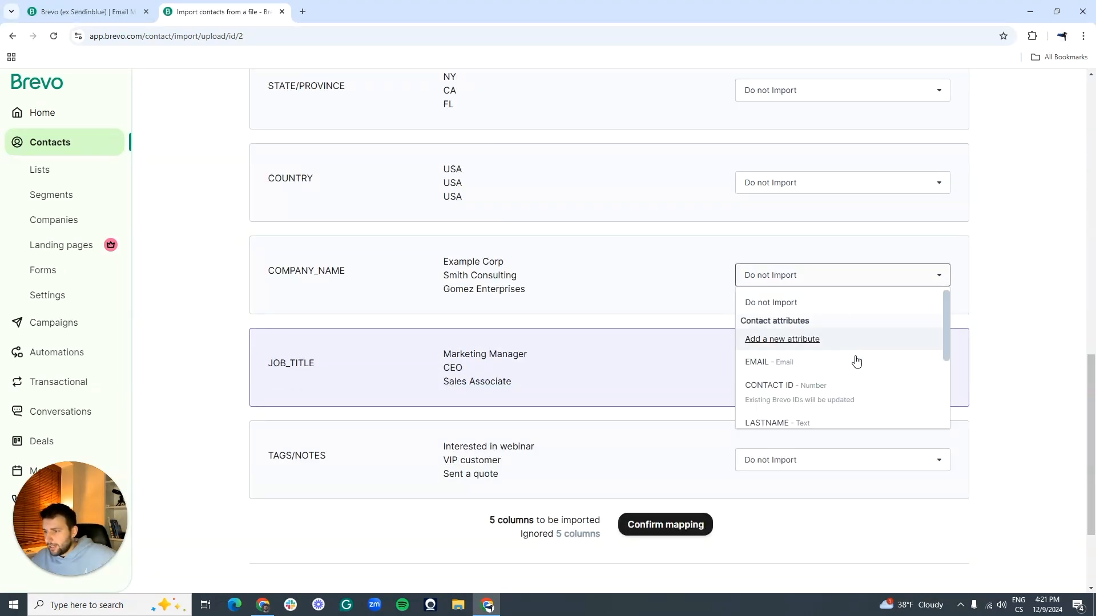
scroll(845, 357, "down", 3)
scroll(809, 399, "up", 3)
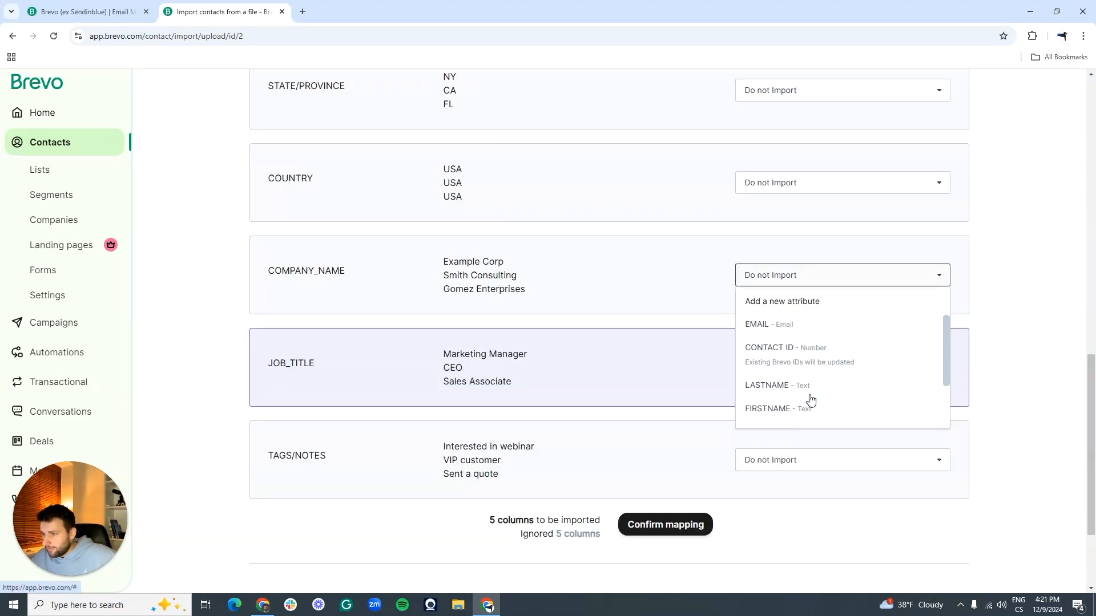
scroll(544, 322, "up", 3)
left_click(515, 445)
Step: Map JOB_TITLE to the JOB_TITLE - Text attribute and confirm the five-column mapping
scroll(538, 377, "down", 3)
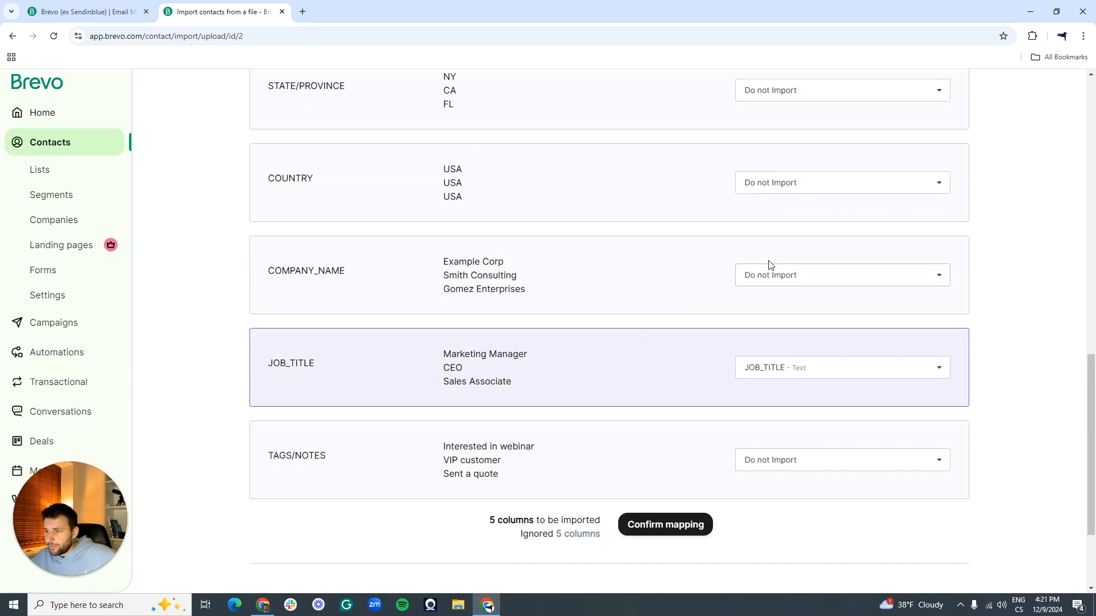
scroll(496, 328, "down", 1)
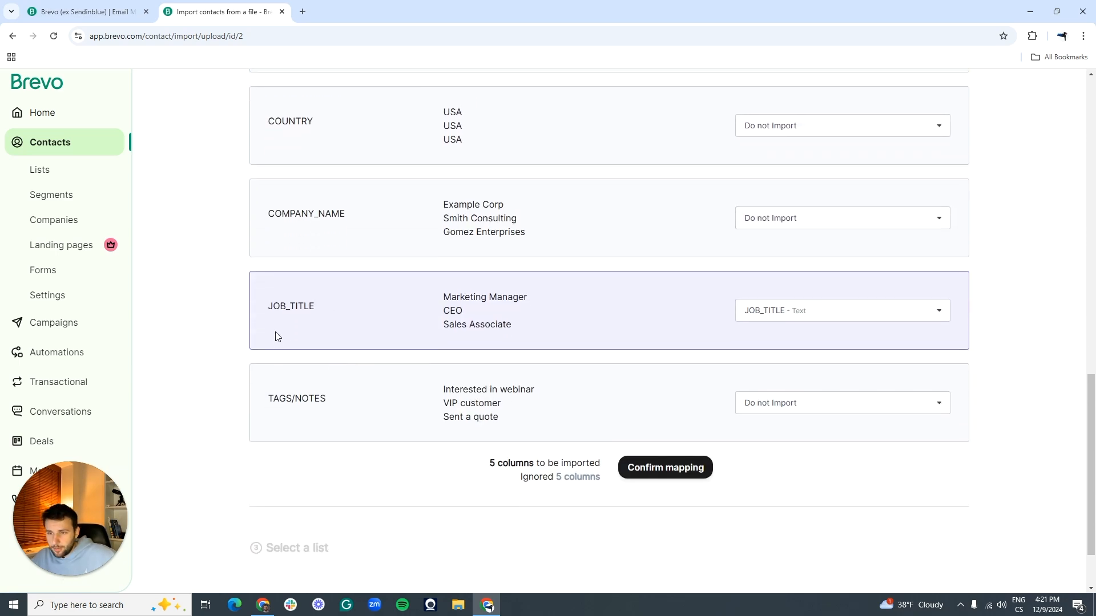
left_click_drag(265, 308, 325, 316)
left_click(824, 312)
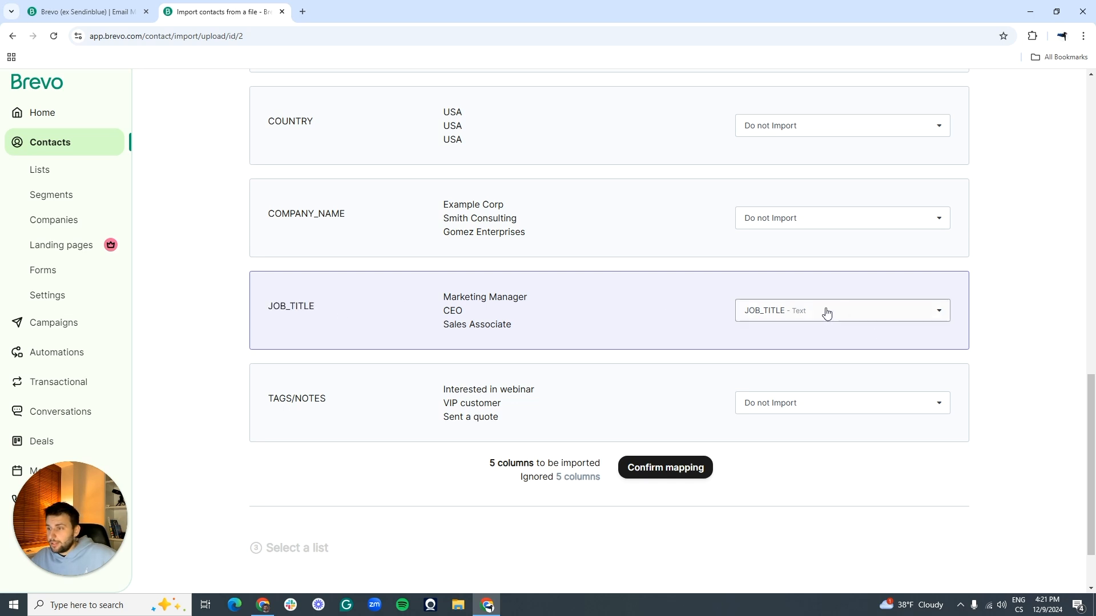
scroll(809, 386, "down", 2)
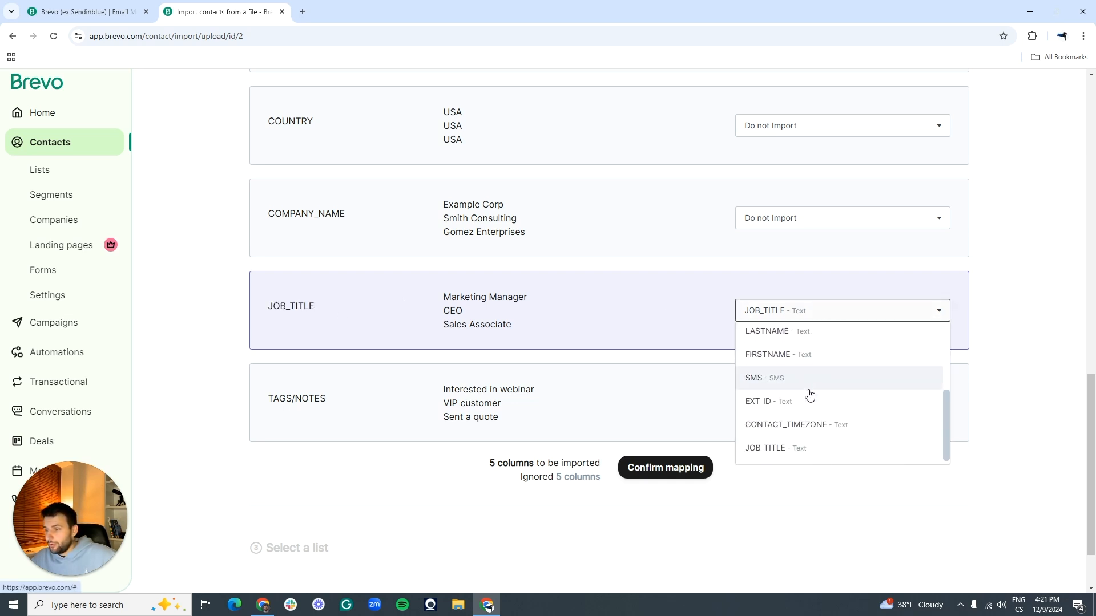
left_click(824, 448)
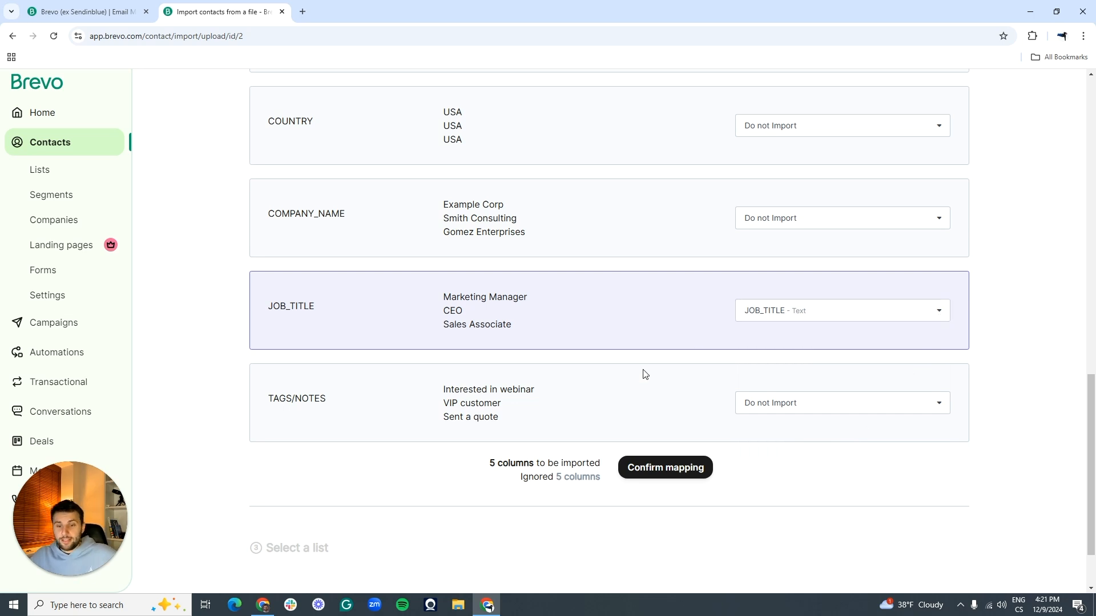
left_click(656, 470)
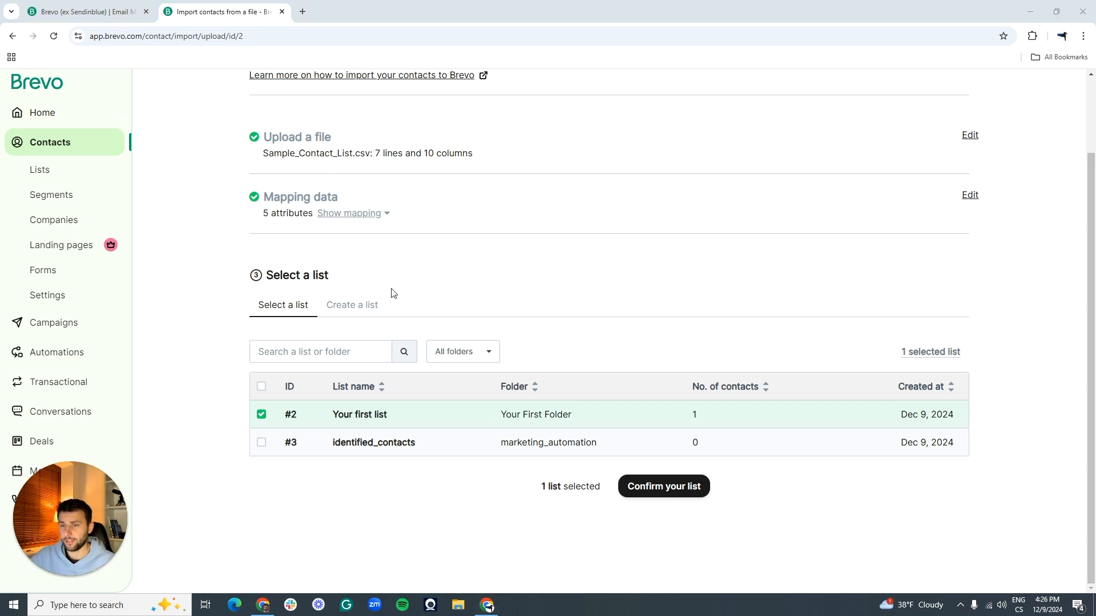
Step: Switch the Select a list step to the Create a list form
left_click_drag(260, 276, 337, 277)
left_click(339, 281)
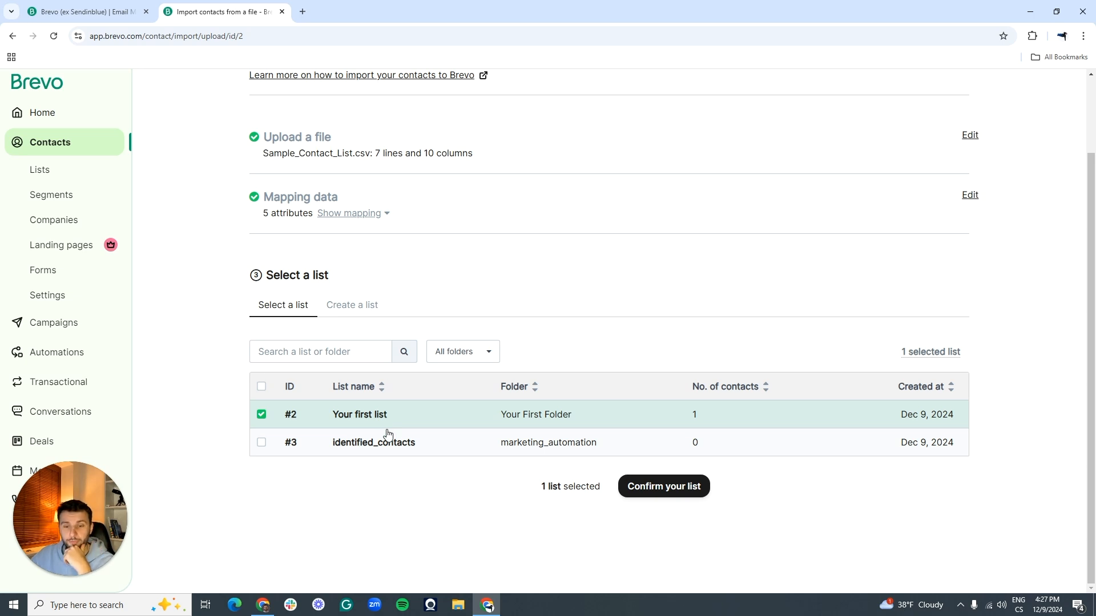
left_click(360, 311)
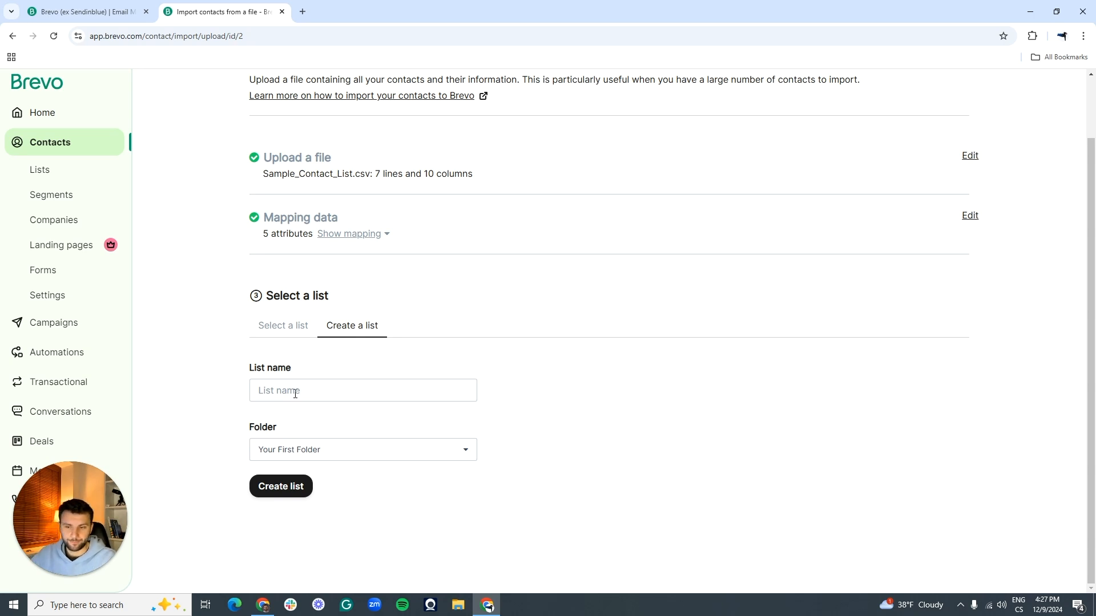
Step: Create list 'Sample list N.1', uncheck Your first list, and confirm it as the destination
left_click(295, 394)
type("Sample list N.1")
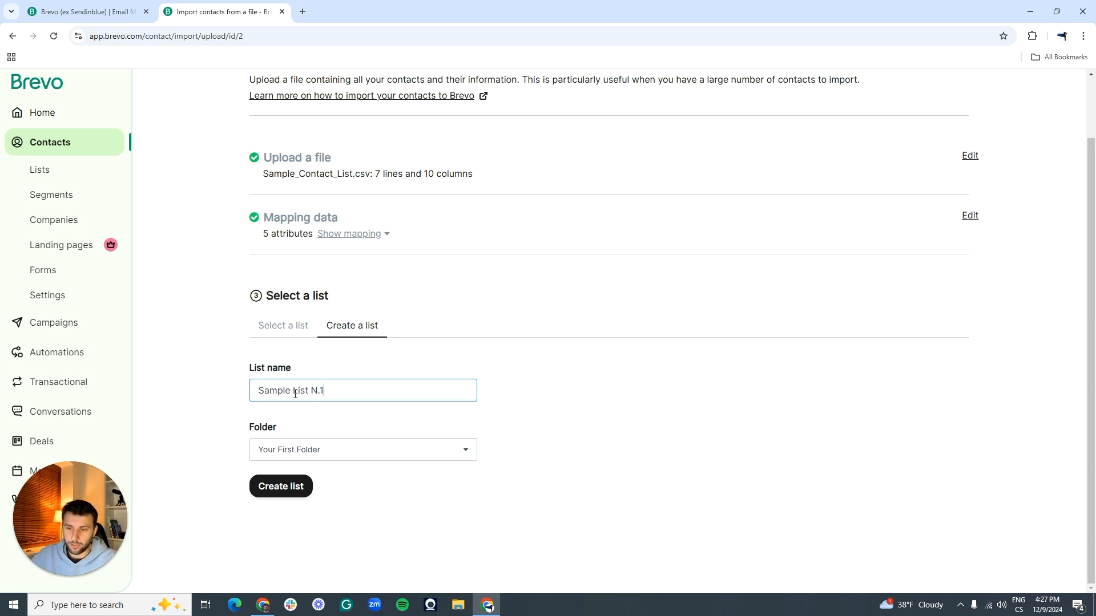
left_click(293, 486)
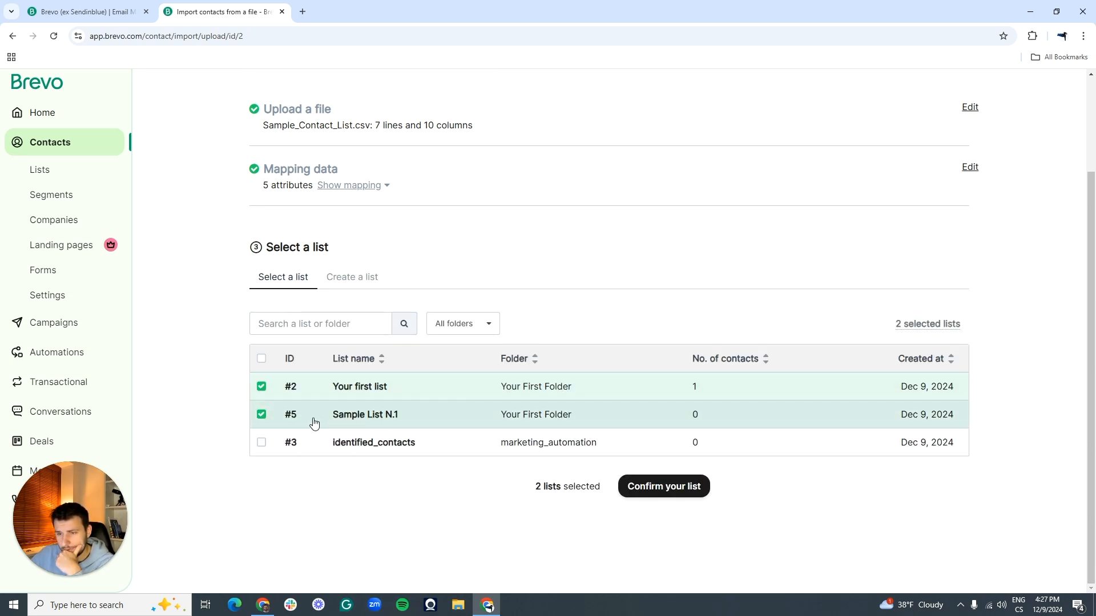
left_click(262, 387)
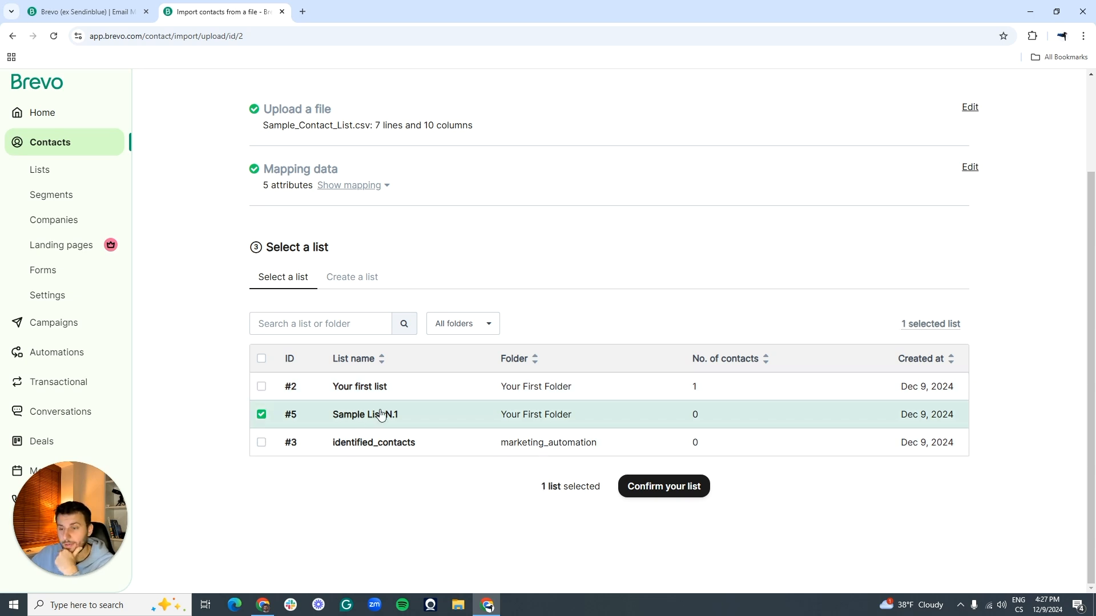
left_click(674, 490)
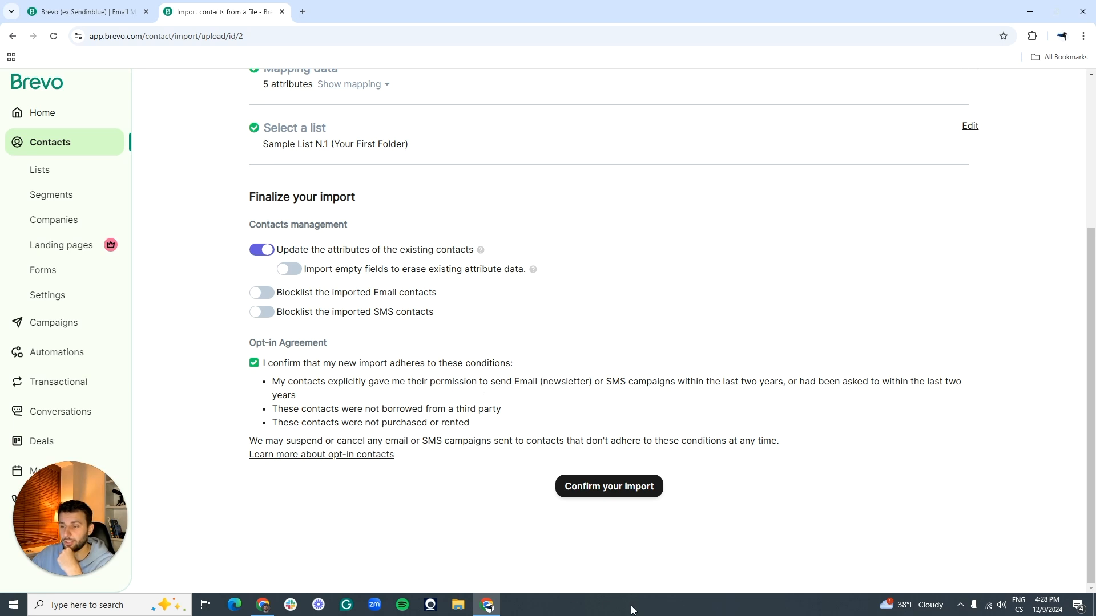
Step: Confirm the opt-in terms and import the five contacts into Sample List N.1, then return home
left_click(256, 364)
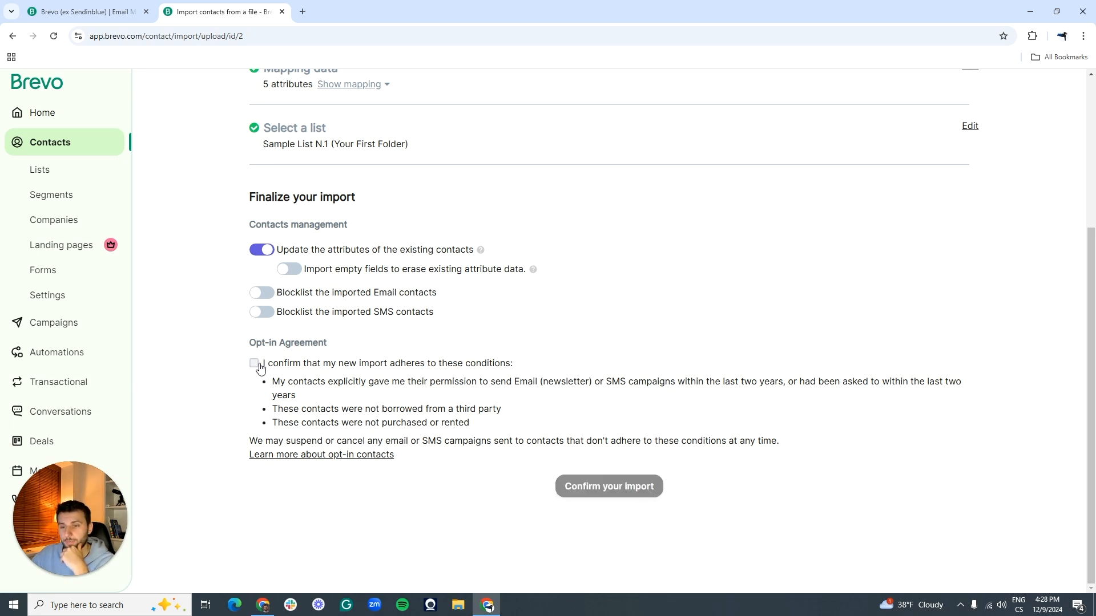
left_click(259, 367)
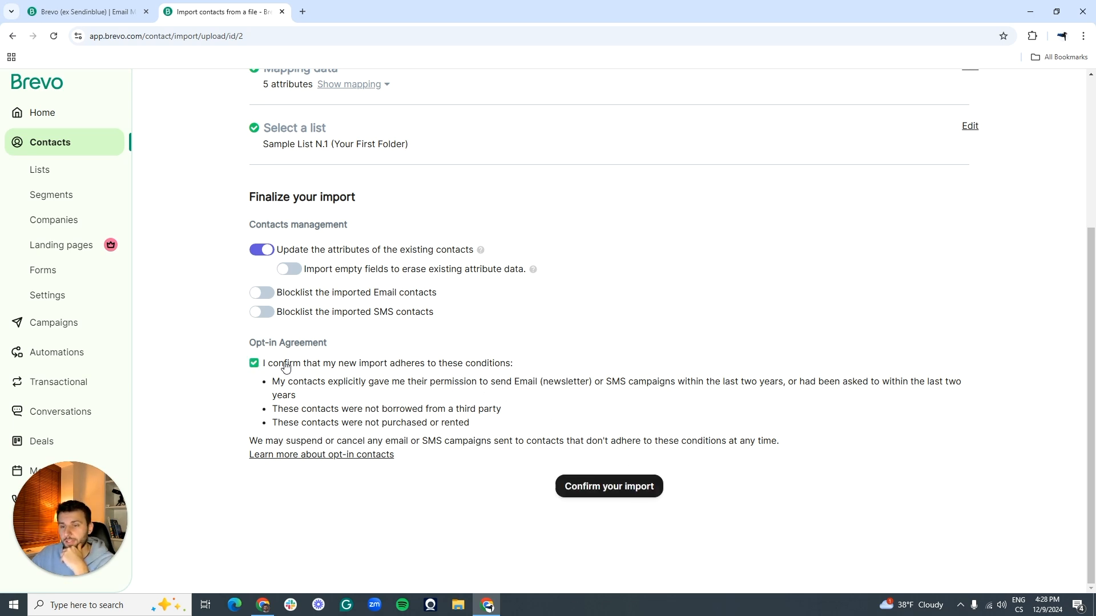
left_click(595, 492)
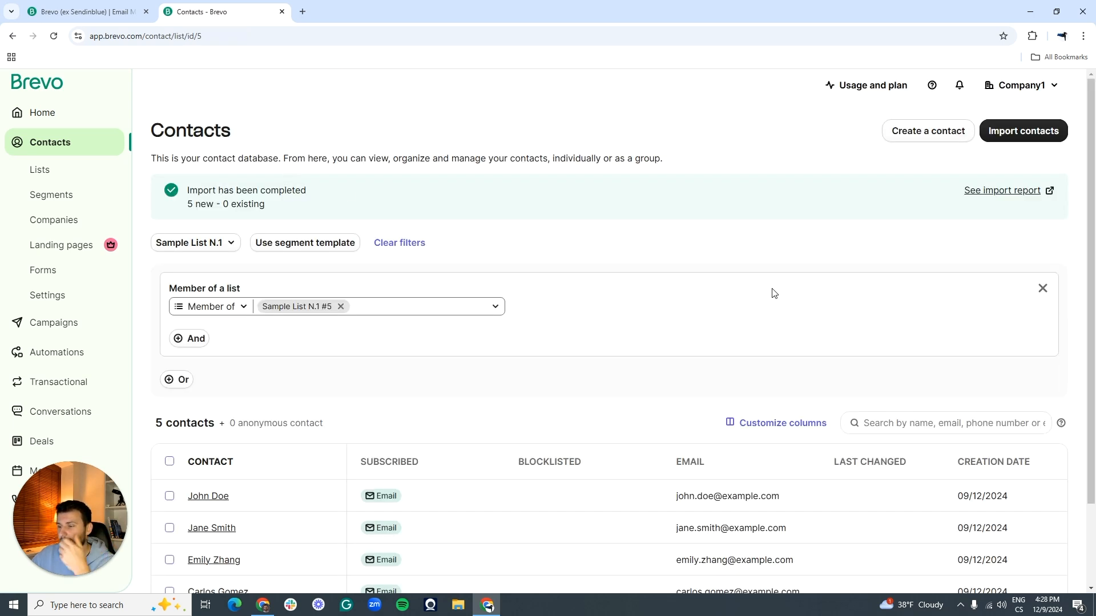
scroll(768, 301, "down", 2)
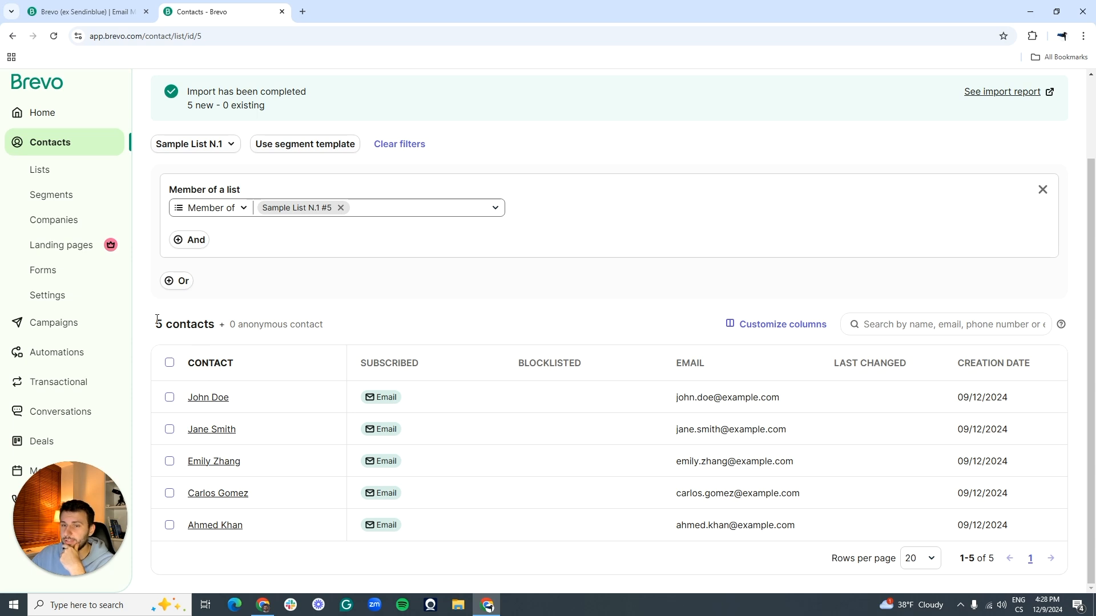
scroll(157, 320, "up", 2)
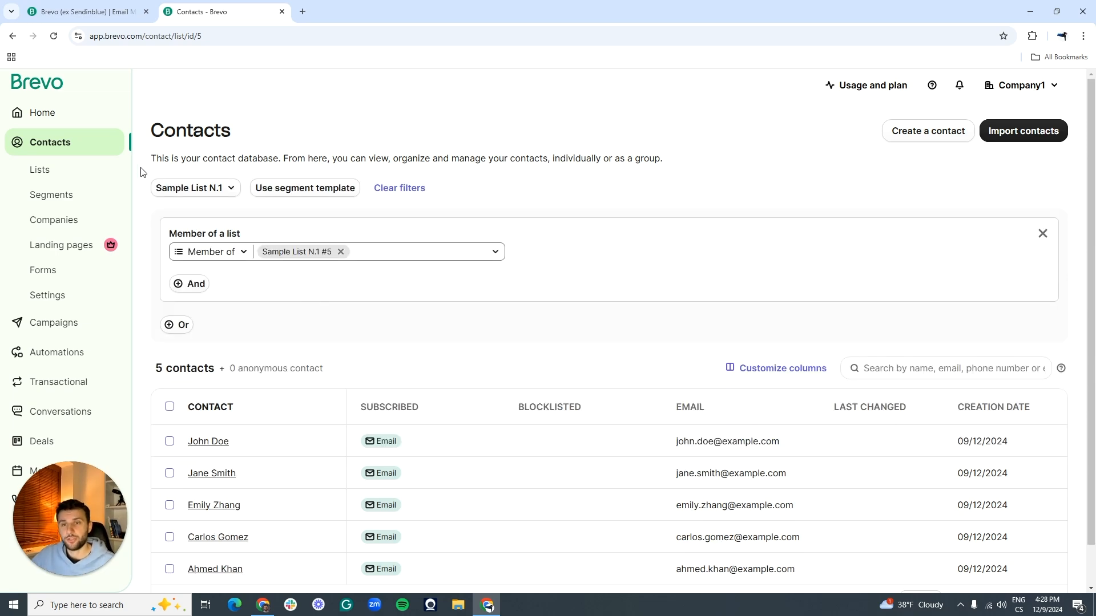
left_click(98, 114)
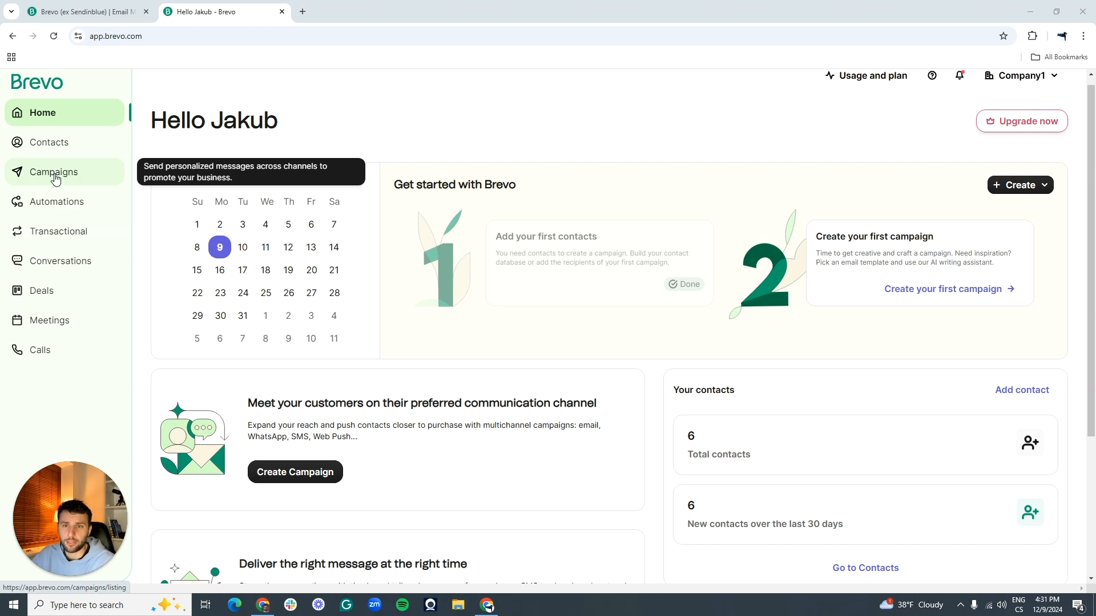
Step: Start a new Regular email campaign from the Campaigns page
left_click(56, 179)
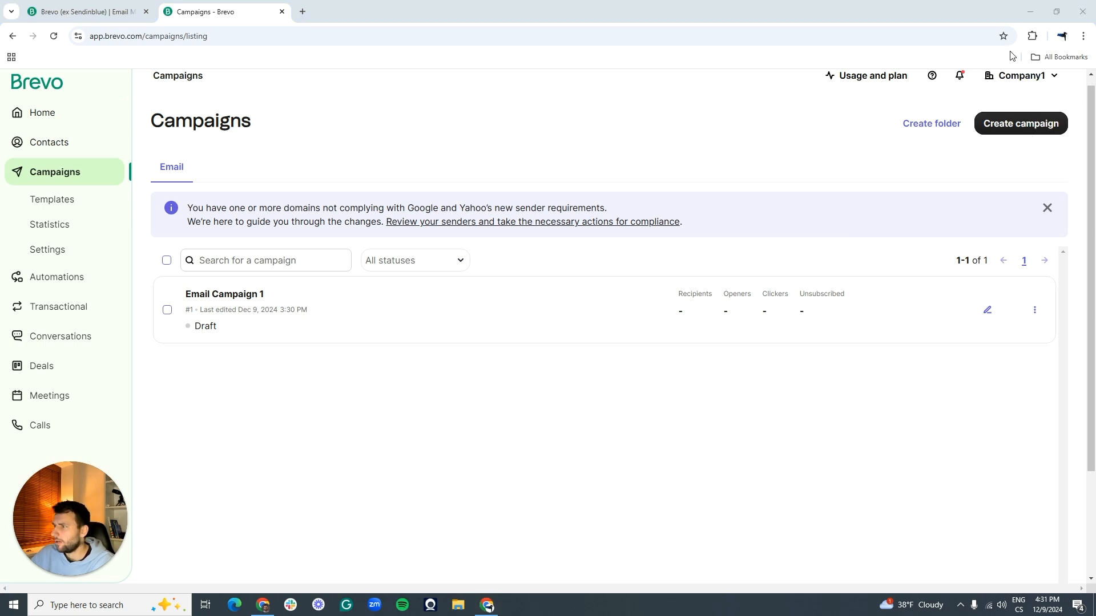
left_click(994, 134)
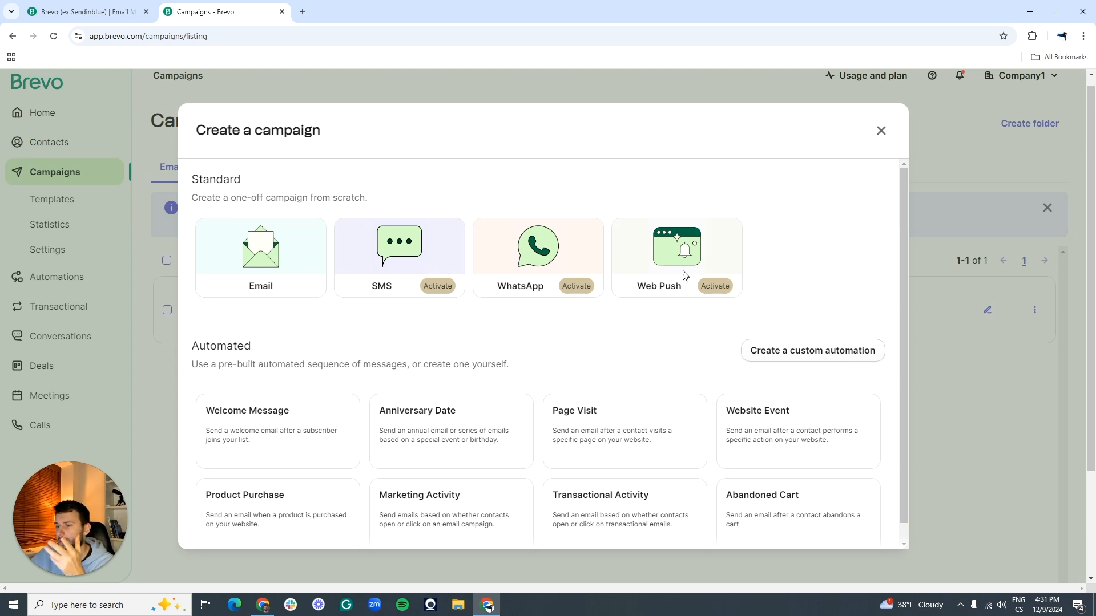
left_click(274, 269)
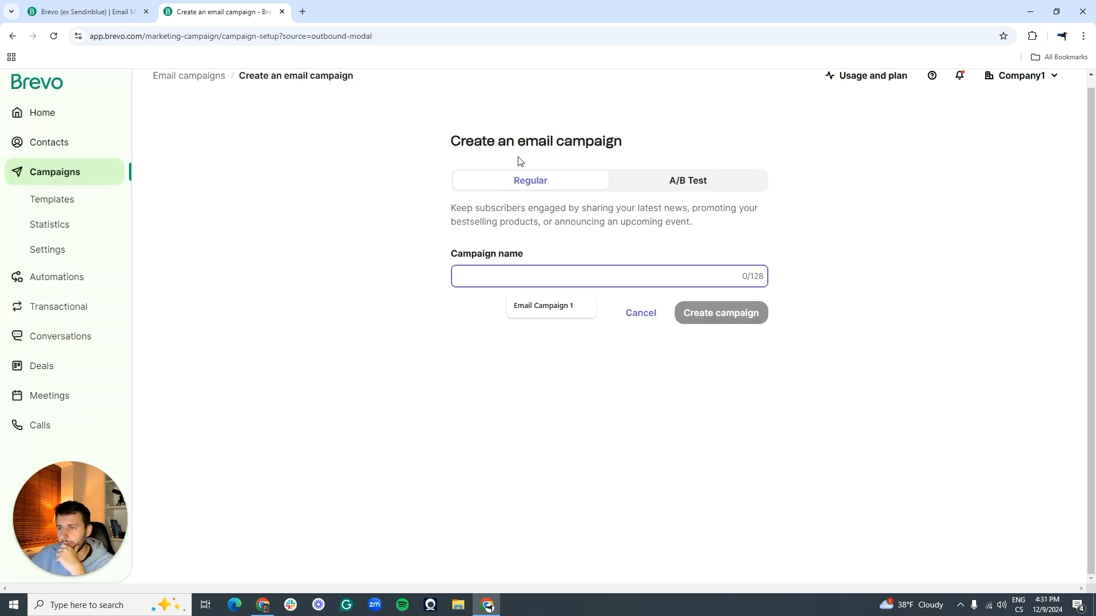
Step: Name the email campaign 'Lead nurturing email N.1' and create it as a draft
left_click(409, 284)
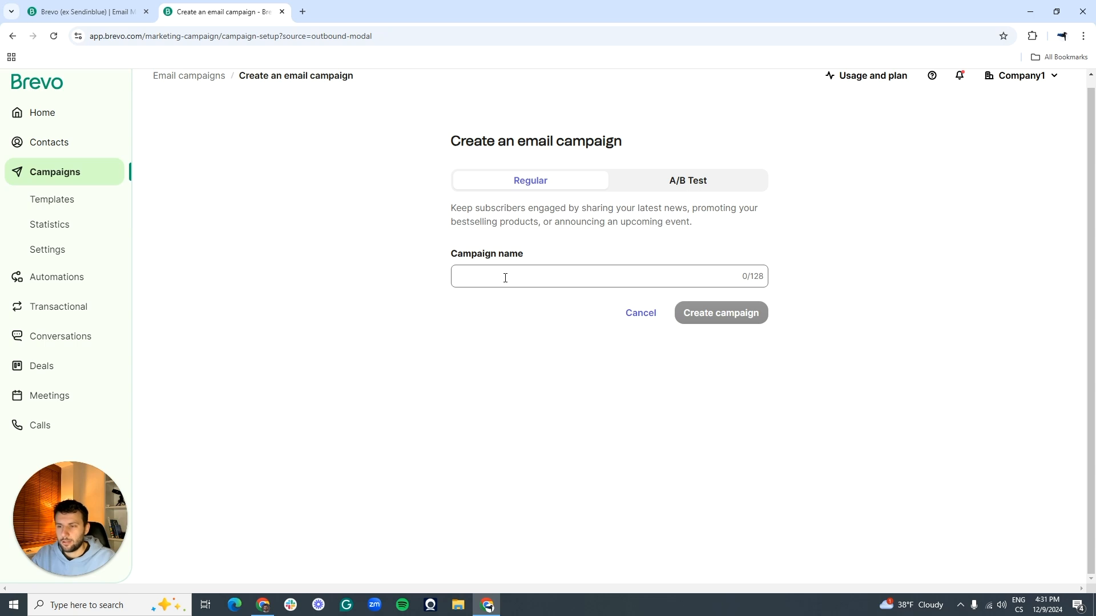
left_click(503, 277)
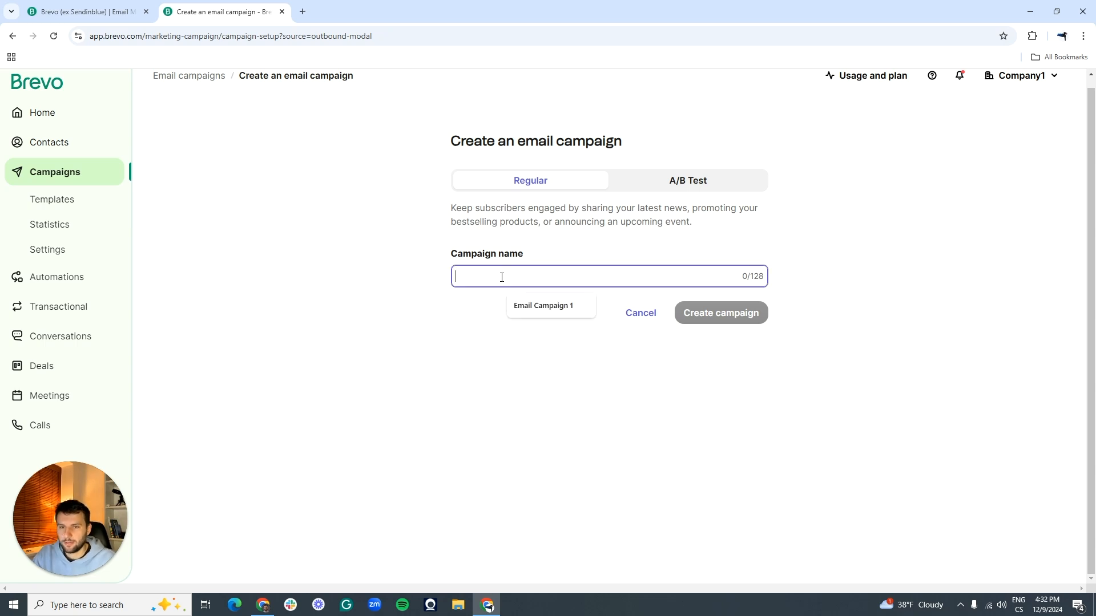
type("Lead nurtu")
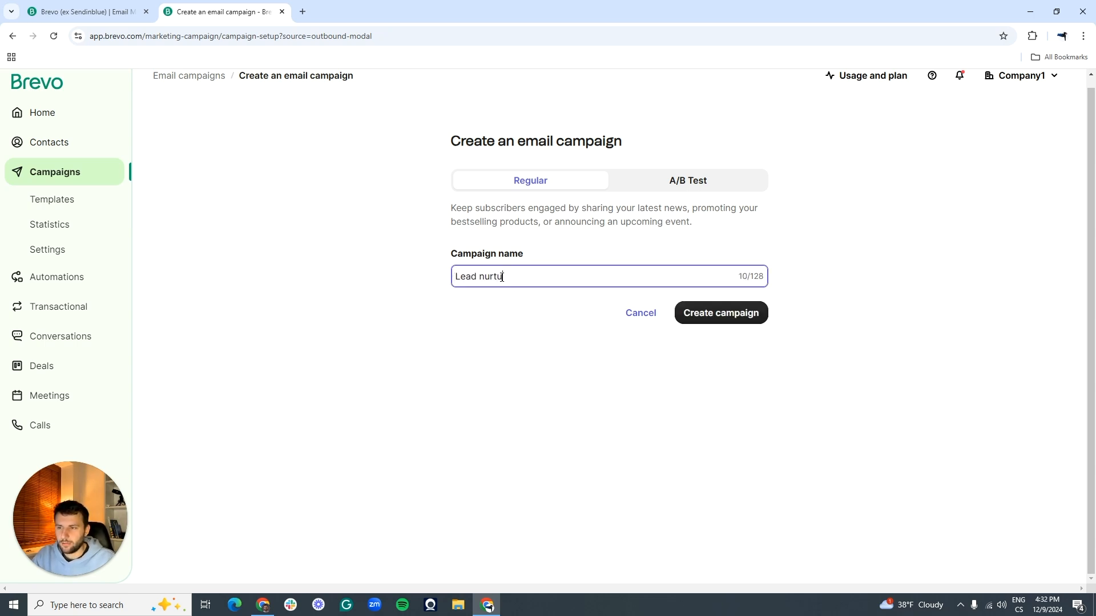
type("ring email N.1")
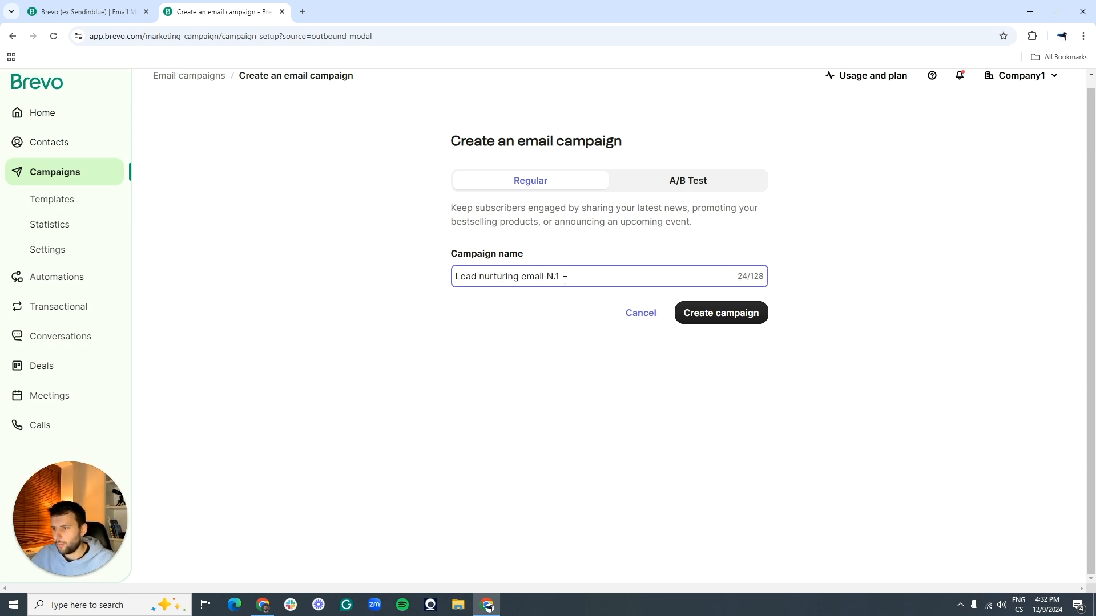
left_click(723, 312)
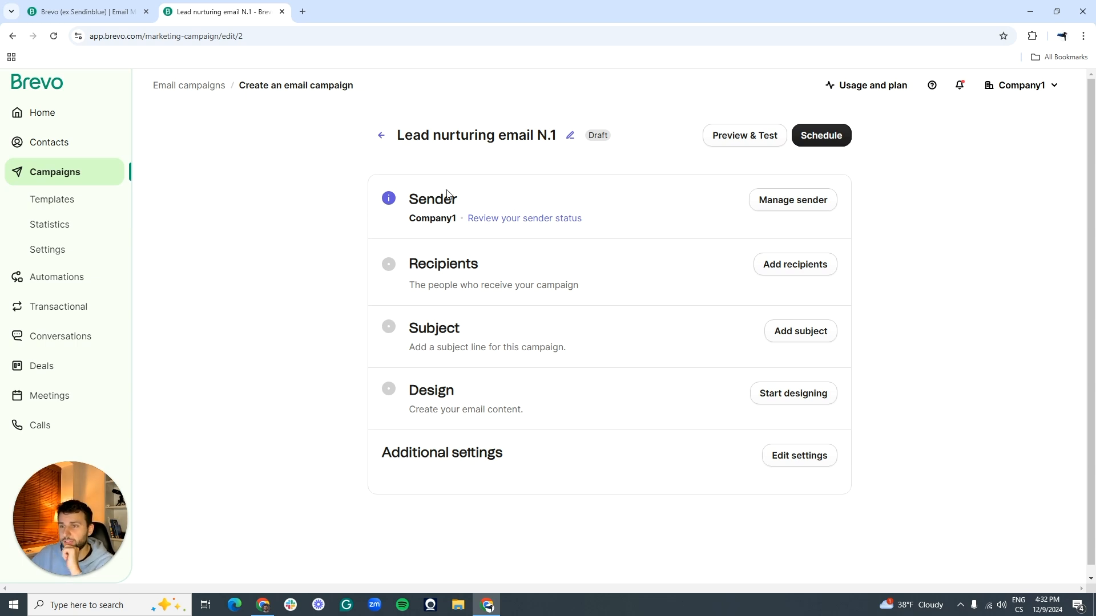
left_click_drag(405, 202, 454, 201)
Step: Choose Sample List N.1 from Your First Folder as the campaign's recipient list
left_click(453, 202)
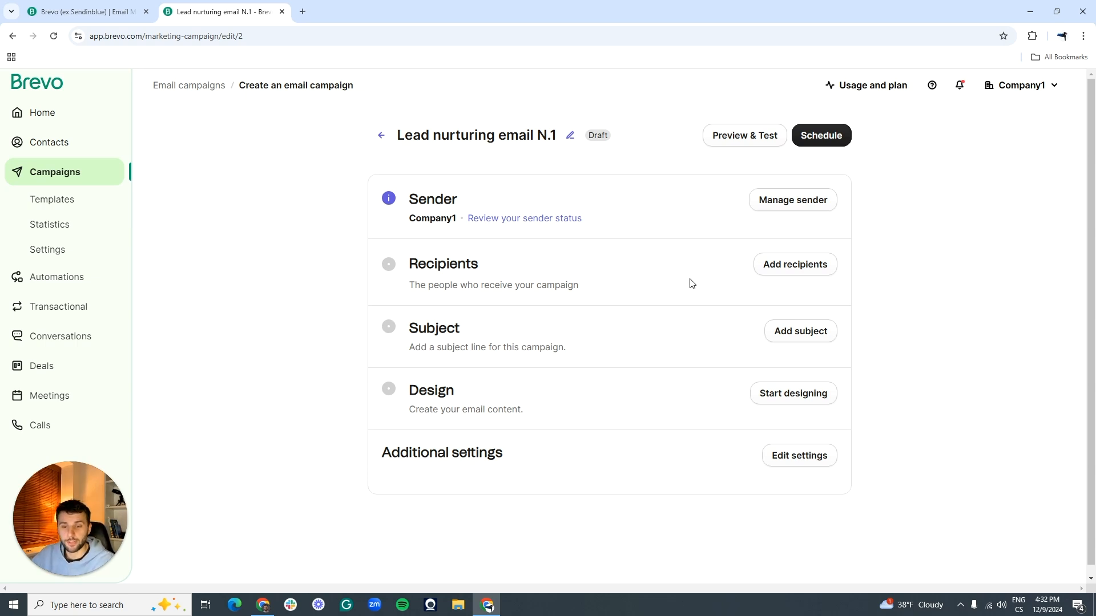
left_click(778, 274)
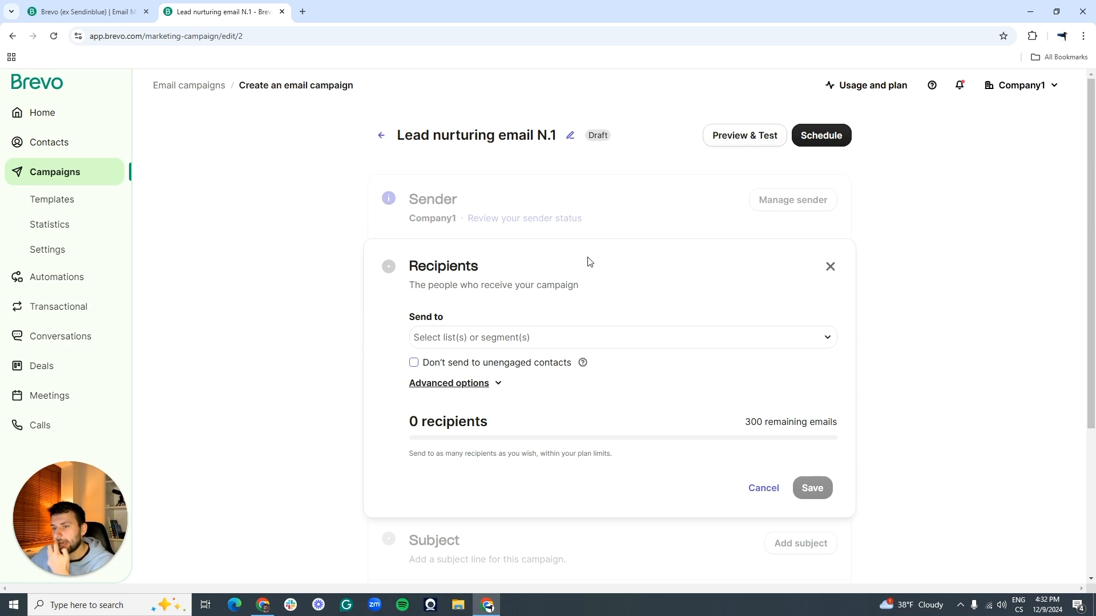
scroll(588, 259, "down", 1)
left_click_drag(410, 265, 449, 264)
left_click(449, 265)
left_click(483, 280)
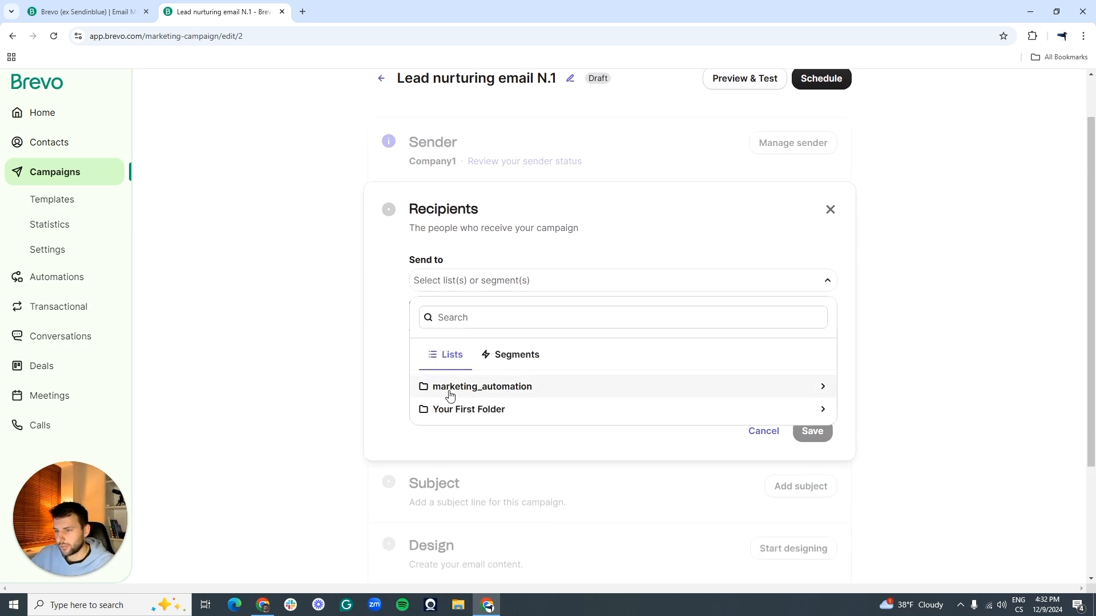
left_click(486, 411)
scroll(497, 441, "down", 1)
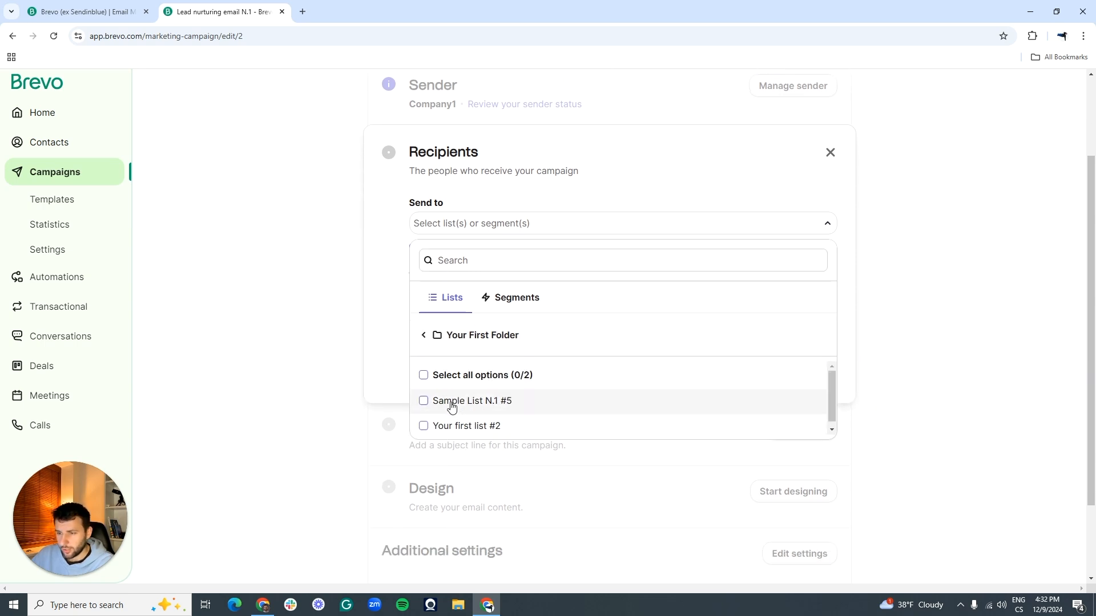
left_click(481, 401)
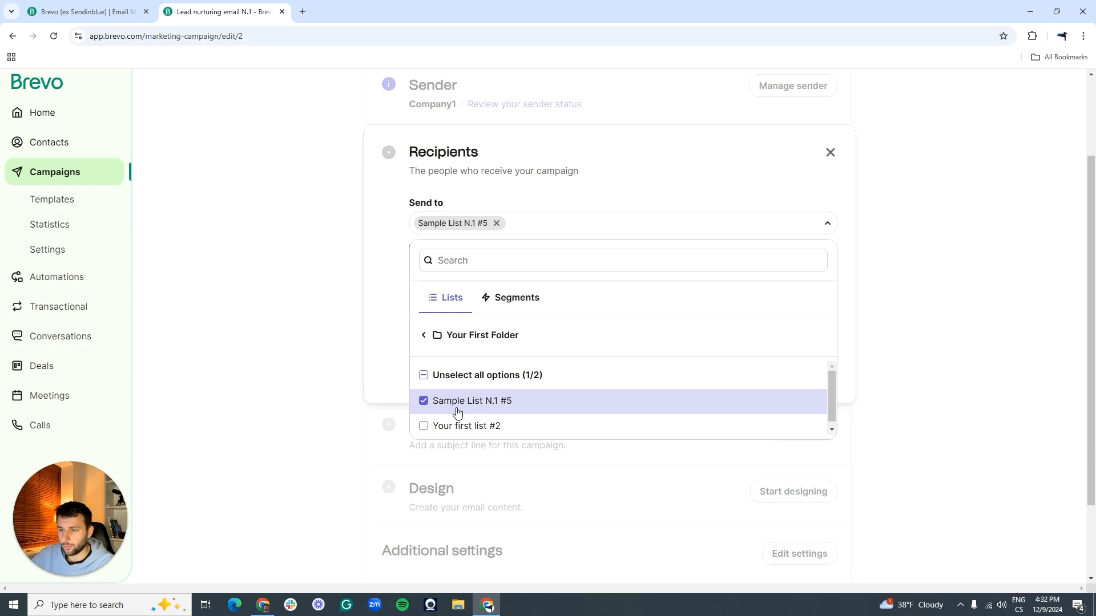
Step: Save the recipient selection so the campaign targets 5 recipients
left_click(272, 270)
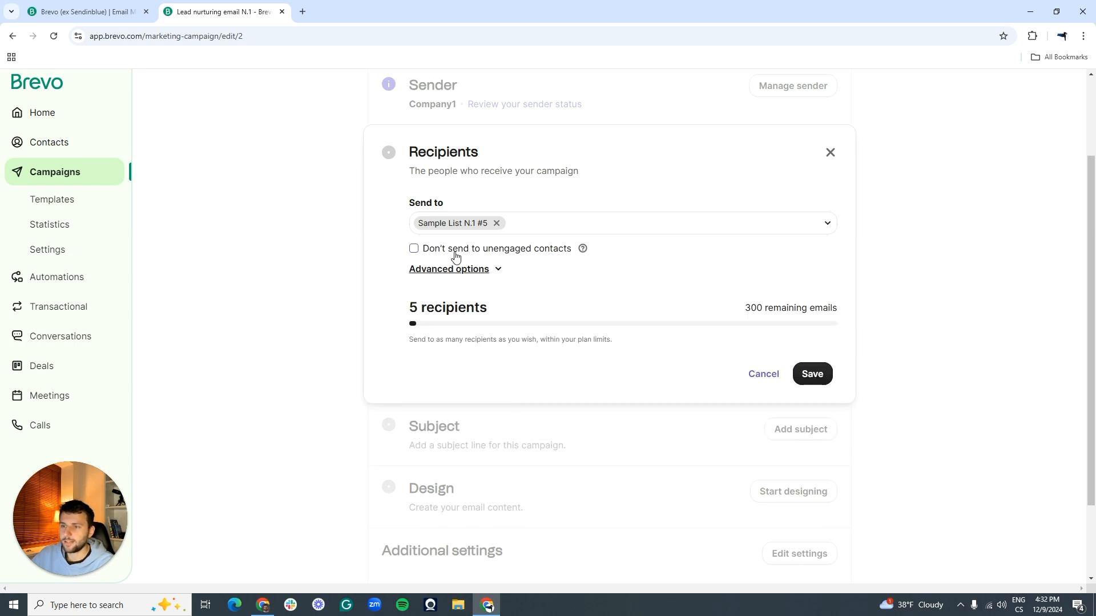
left_click_drag(409, 307, 507, 304)
left_click(452, 299)
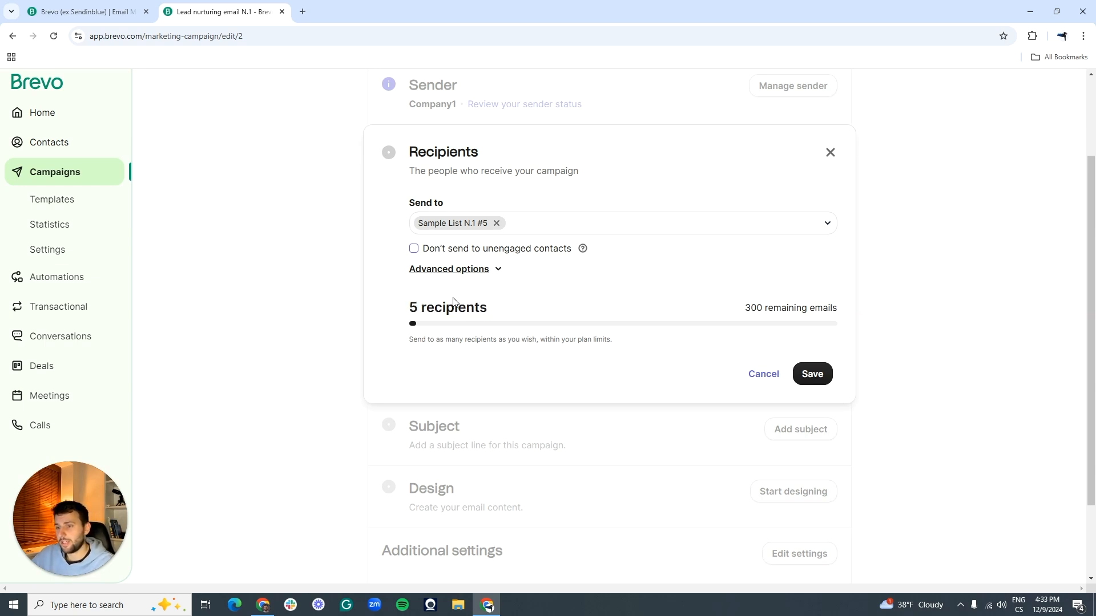
left_click(812, 374)
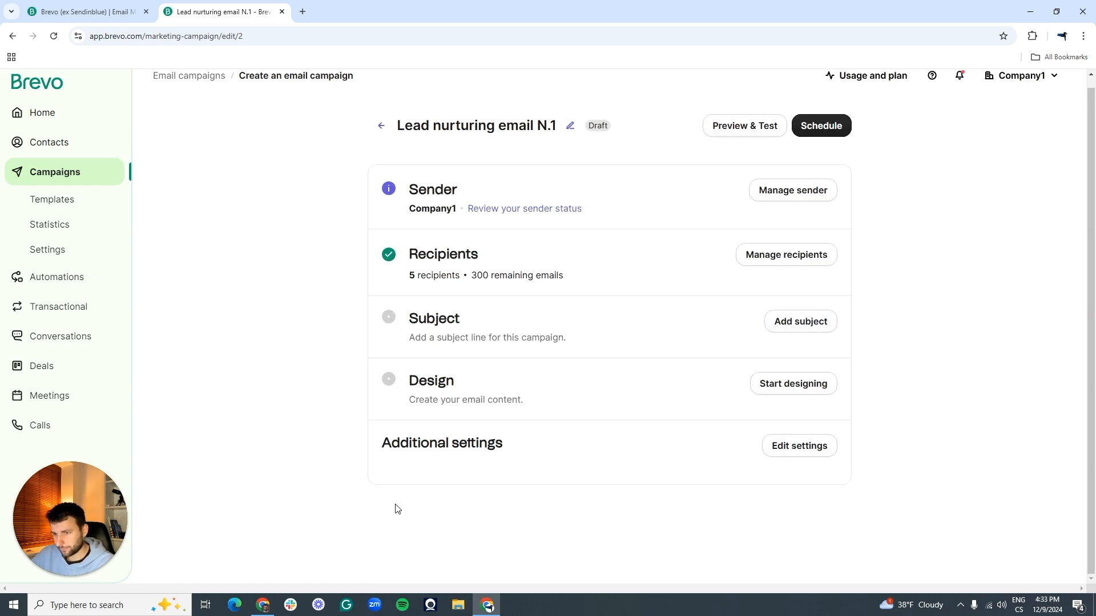
left_click(782, 323)
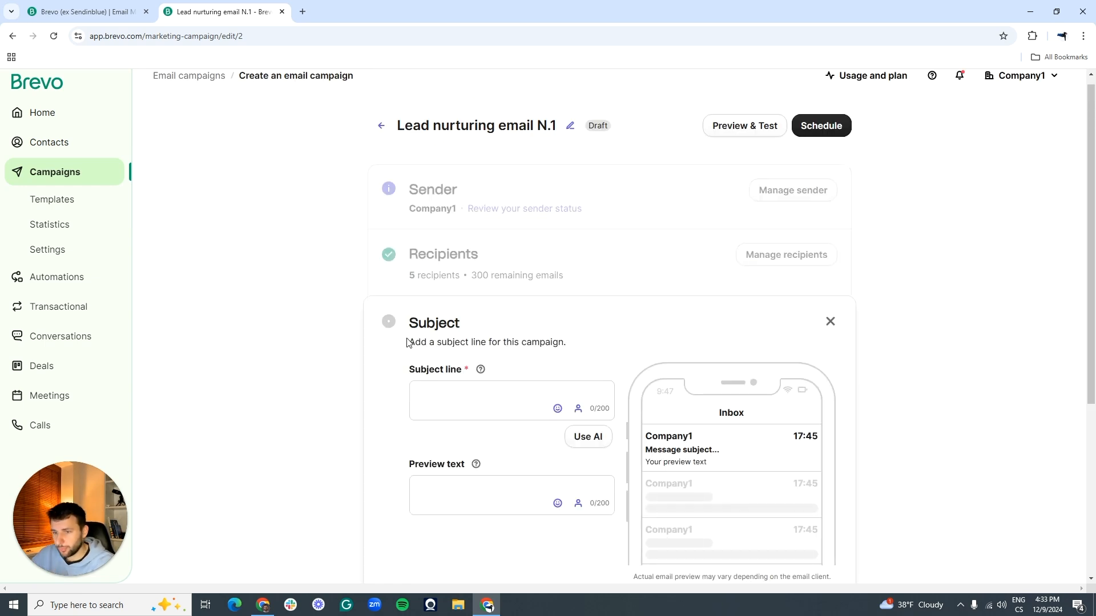
Step: Enter 'Welcome To The Community' as the subject line and bring up the personalization panel
scroll(407, 342, "down", 2)
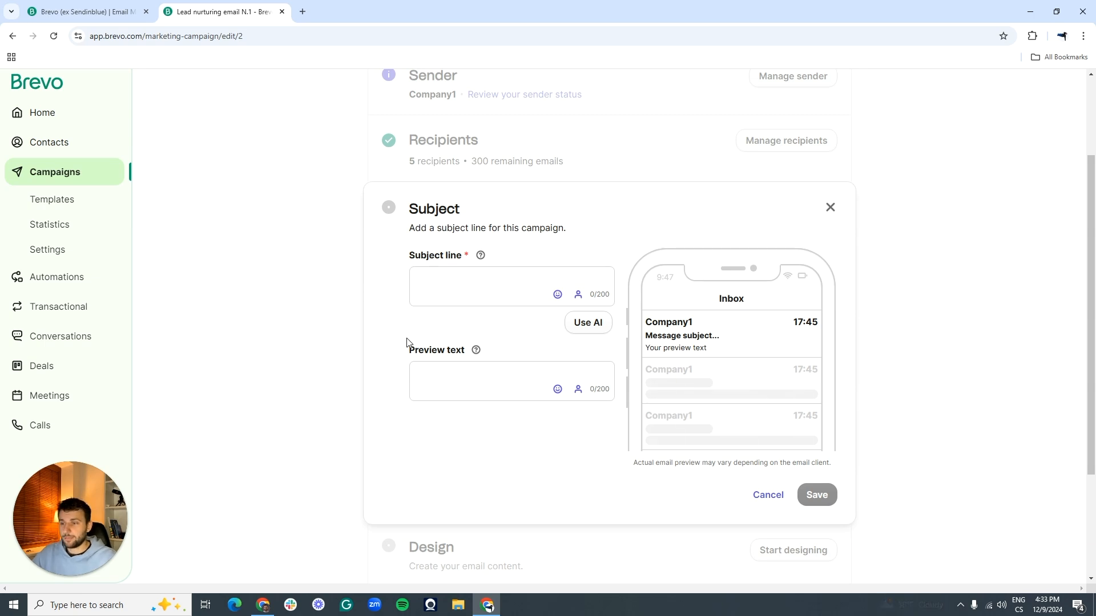
left_click(458, 281)
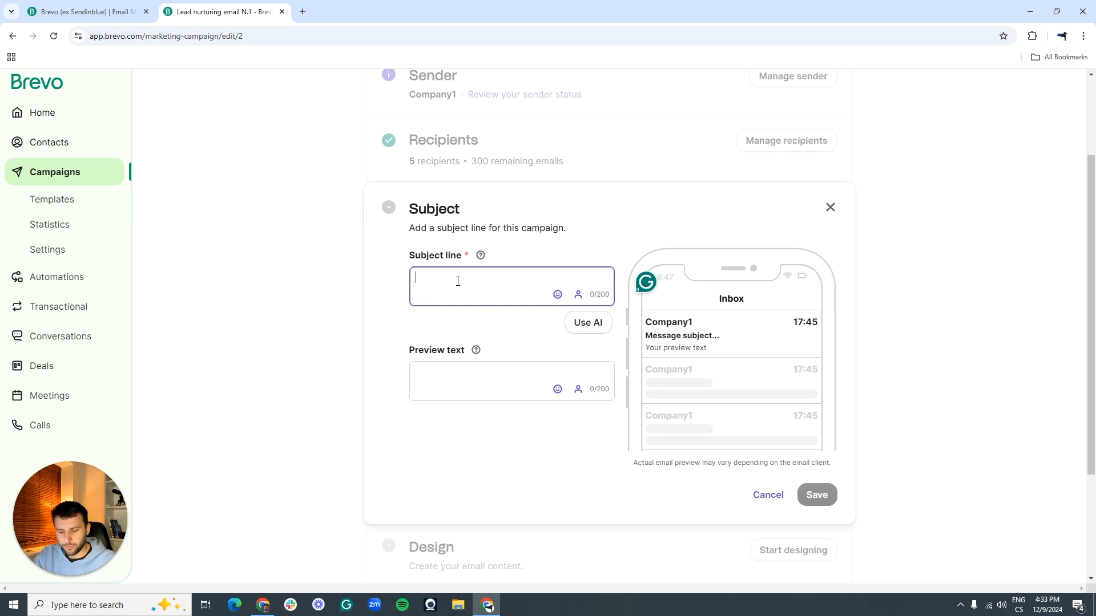
type("wE")
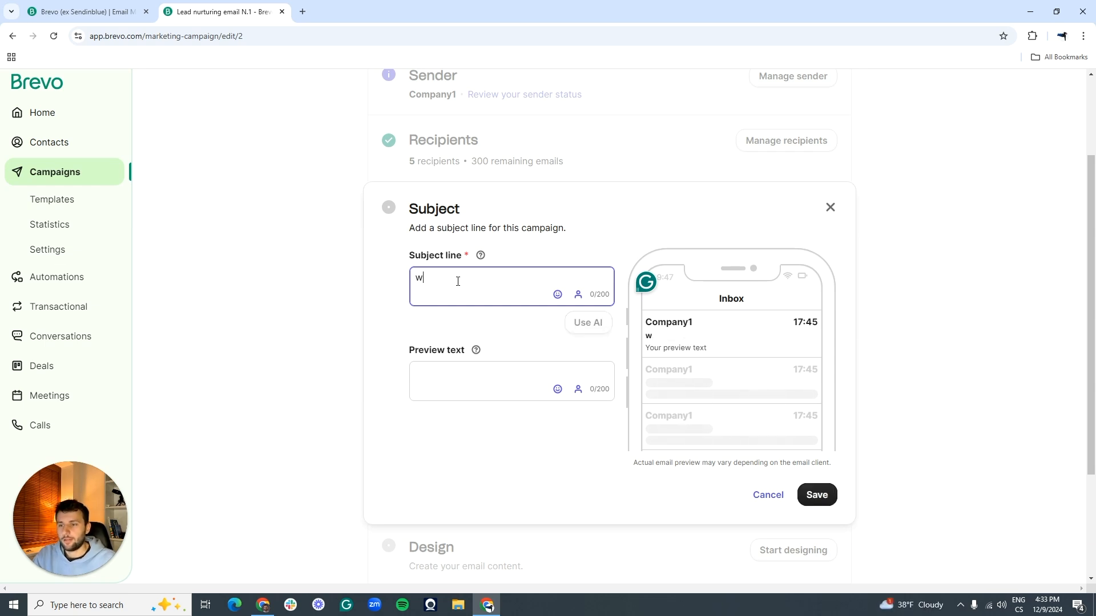
key("BackSpace")
key("BackSpace")
type("Welcom")
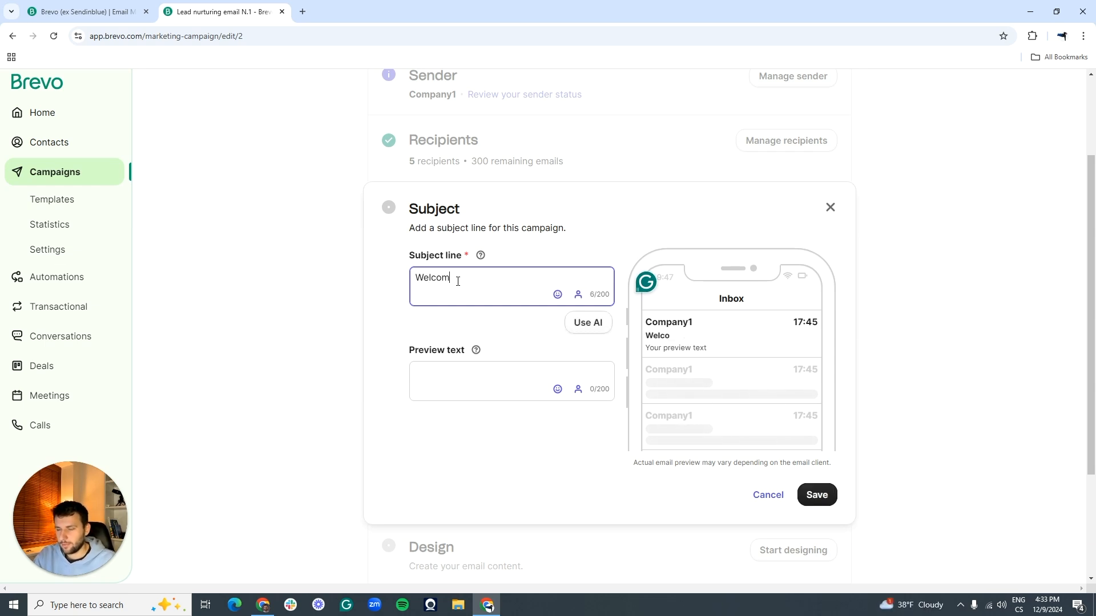
type("e To T")
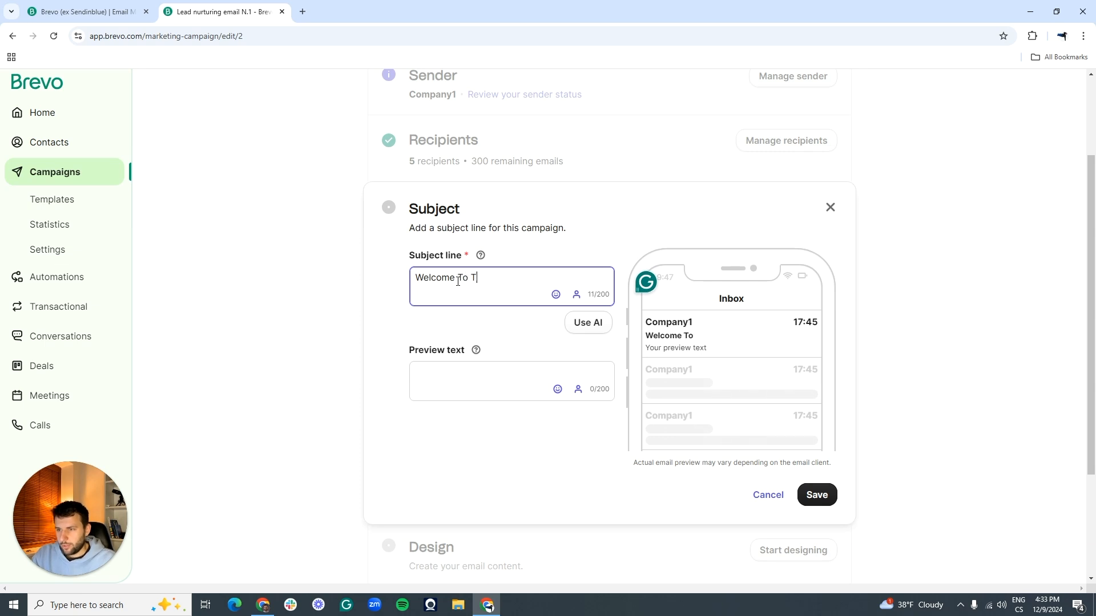
type("he")
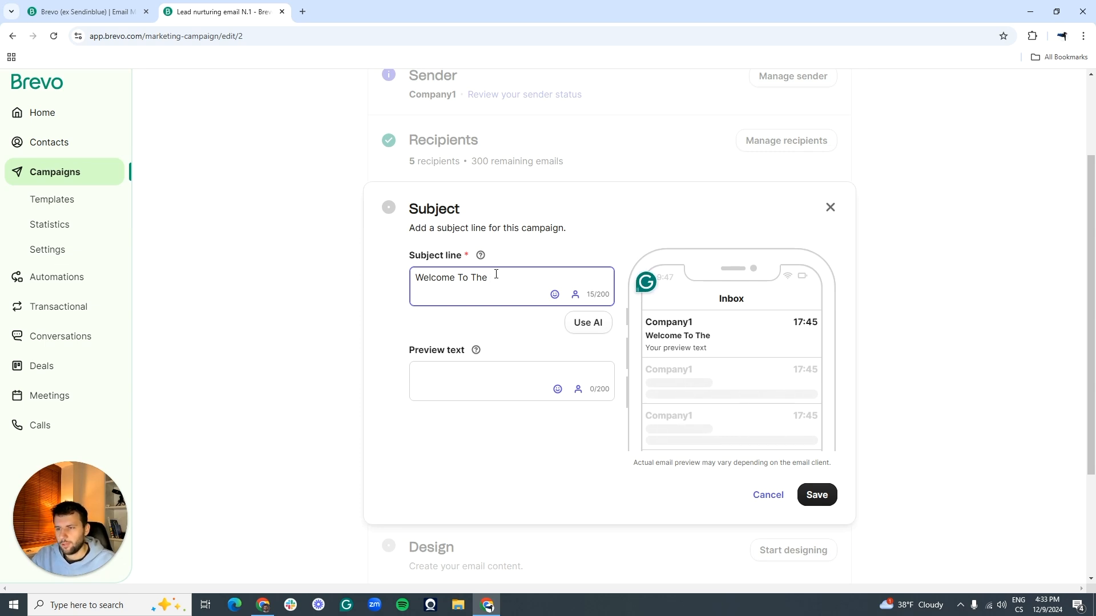
type("Community")
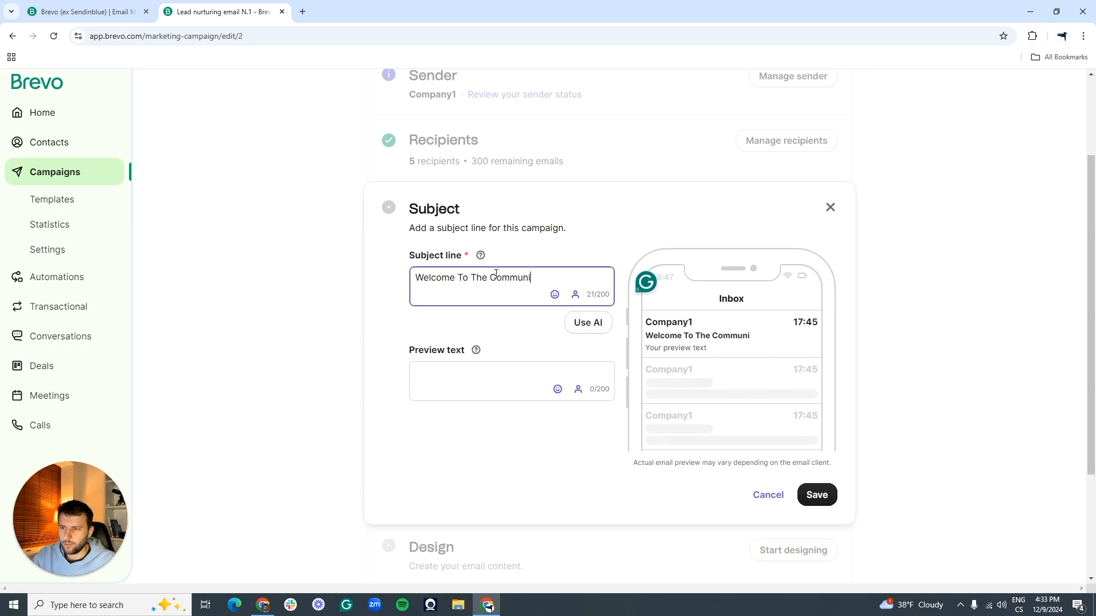
left_click(574, 293)
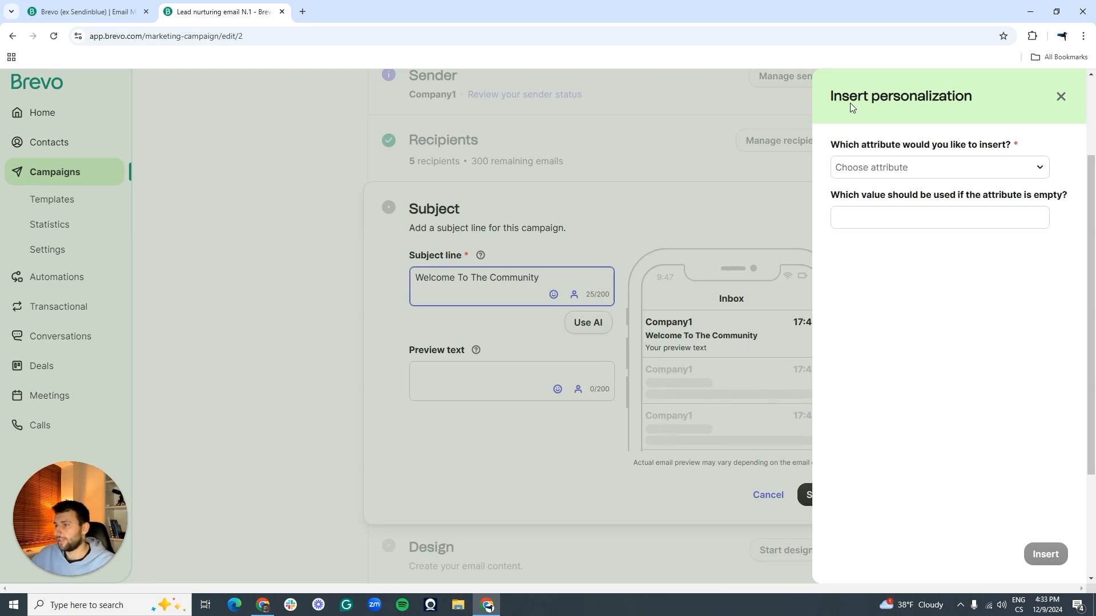
Step: Insert the recipient's FIRSTNAME attribute into the subject line, leaving the fallback blank
left_click(902, 169)
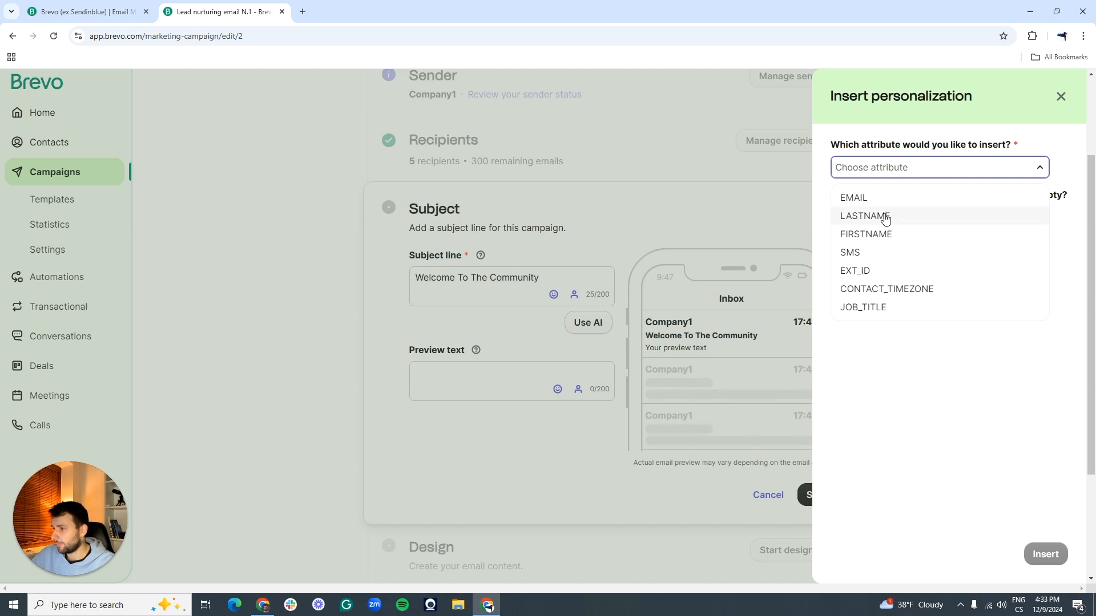
left_click(882, 234)
left_click(870, 224)
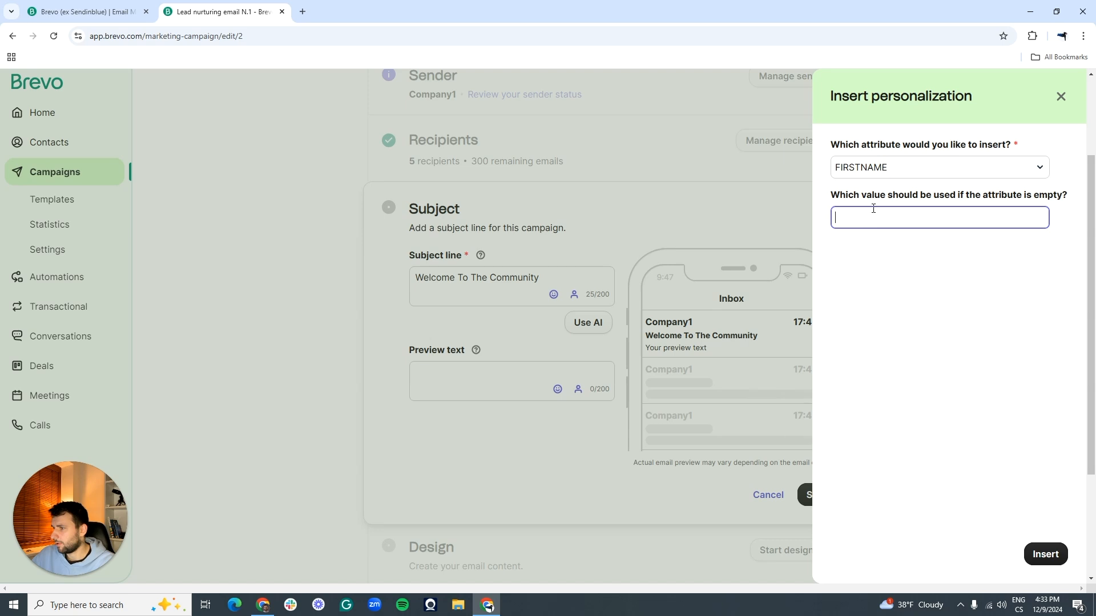
left_click(1027, 463)
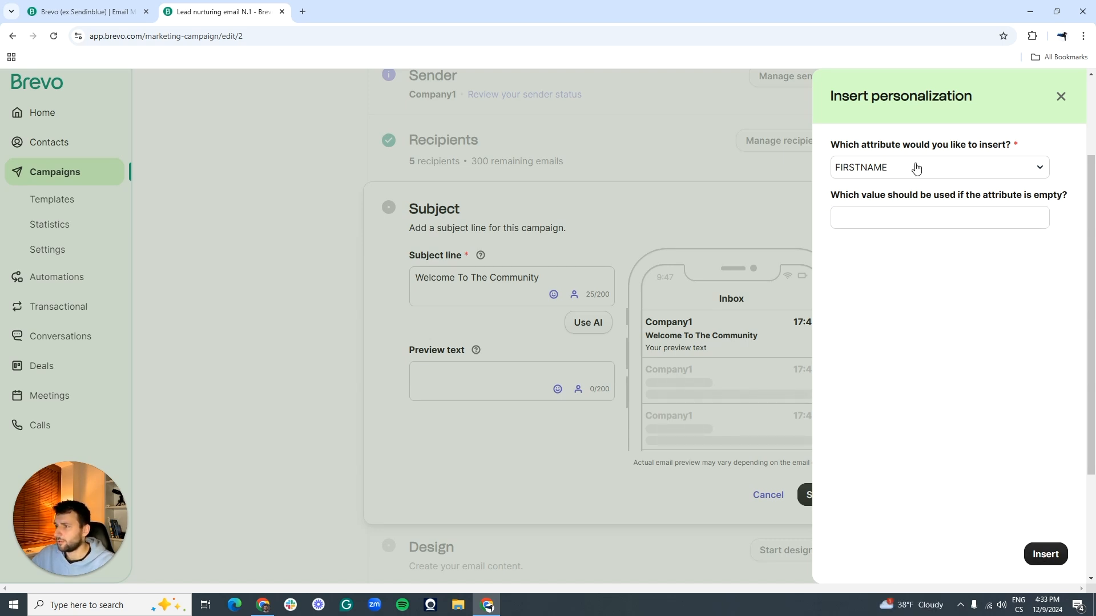
left_click(1046, 553)
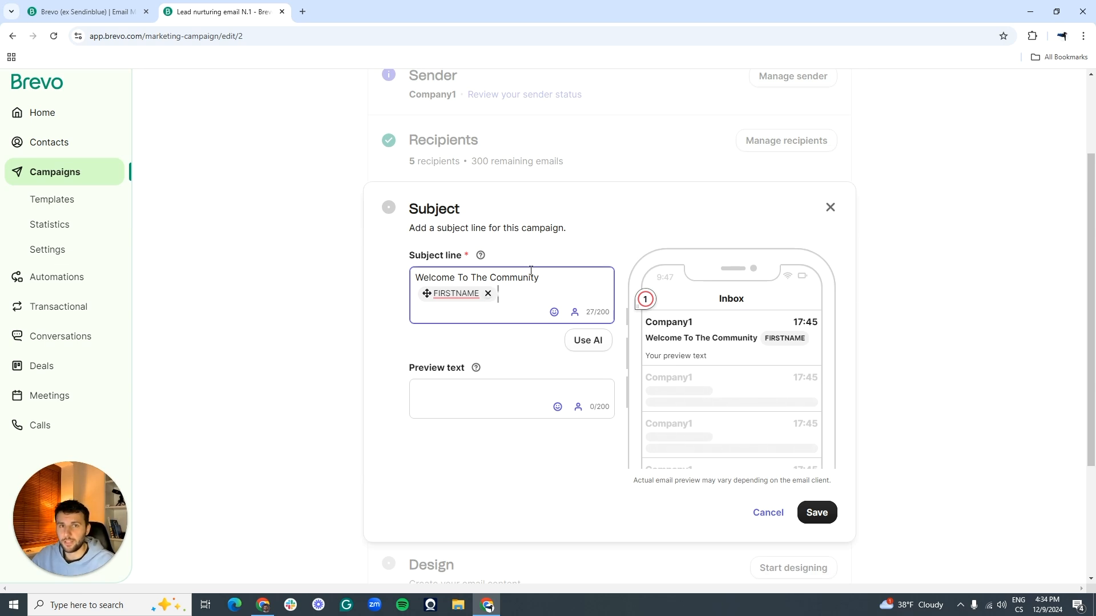
Step: Set the preview text to 'I am super excited to have you here...' and save
left_click(486, 397)
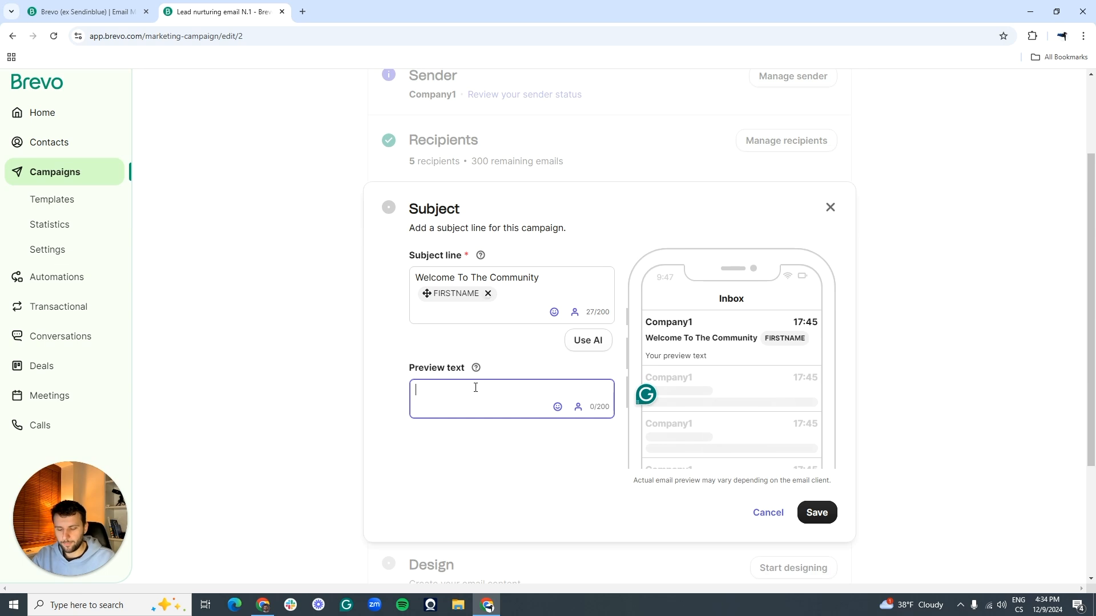
type("It's a")
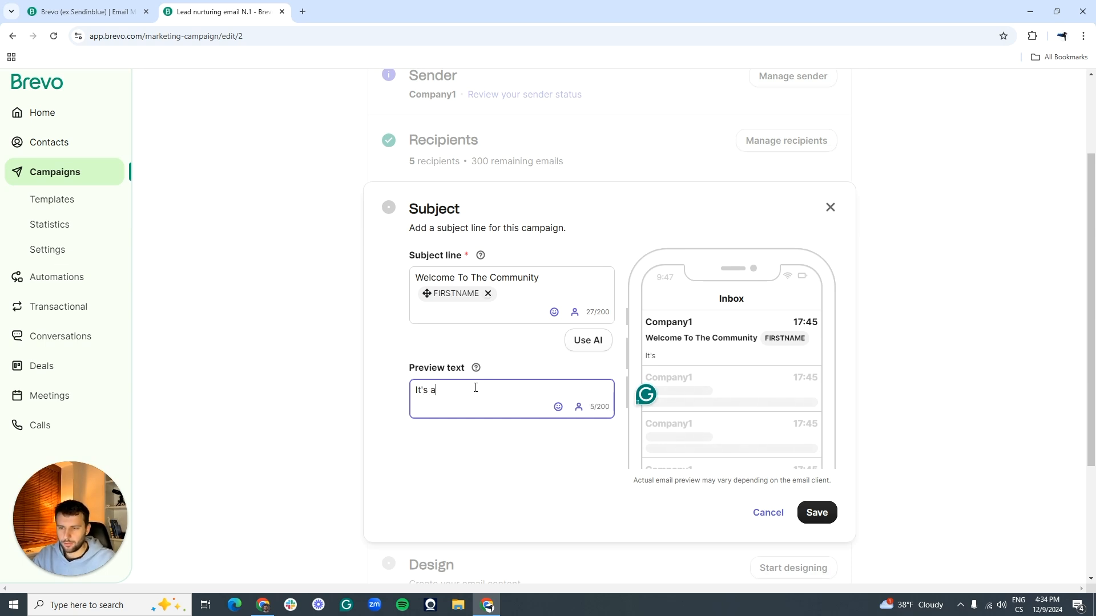
type("lready hapenn")
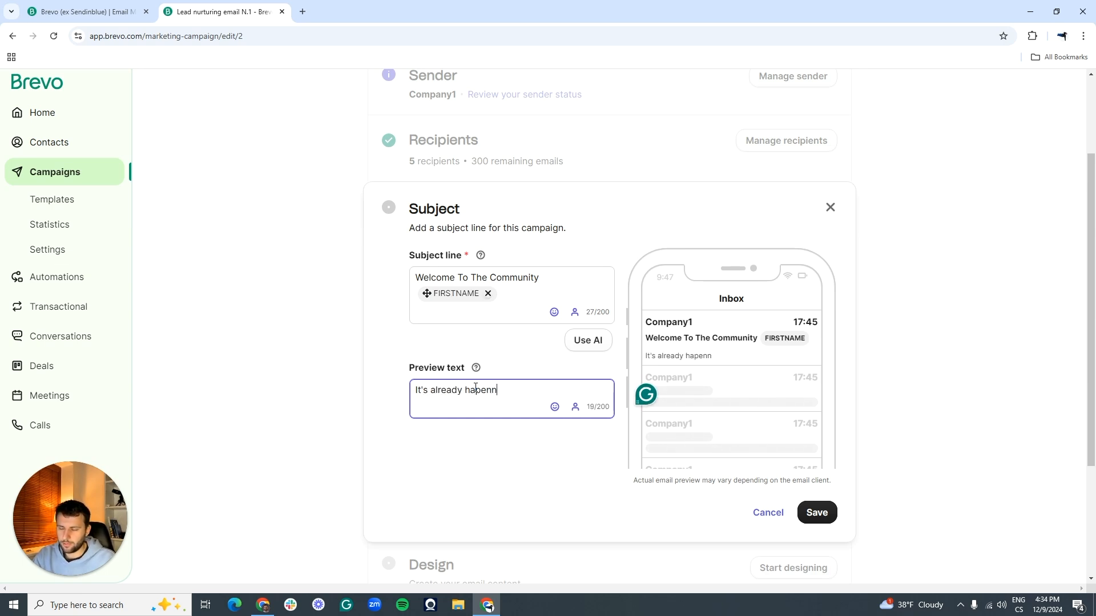
key("BackSpace")
key("BackSpace")
key("BackSpace")
key("BackSpace")
key("BackSpace")
key("BackSpace")
key("BackSpace")
key("BackSpace")
key("BackSpace")
key("BackSpace")
key("BackSpace")
key("BackSpace")
key("BackSpace")
key("BackSpace")
key("BackSpace")
key("BackSpace")
key("BackSpace")
key("BackSpace")
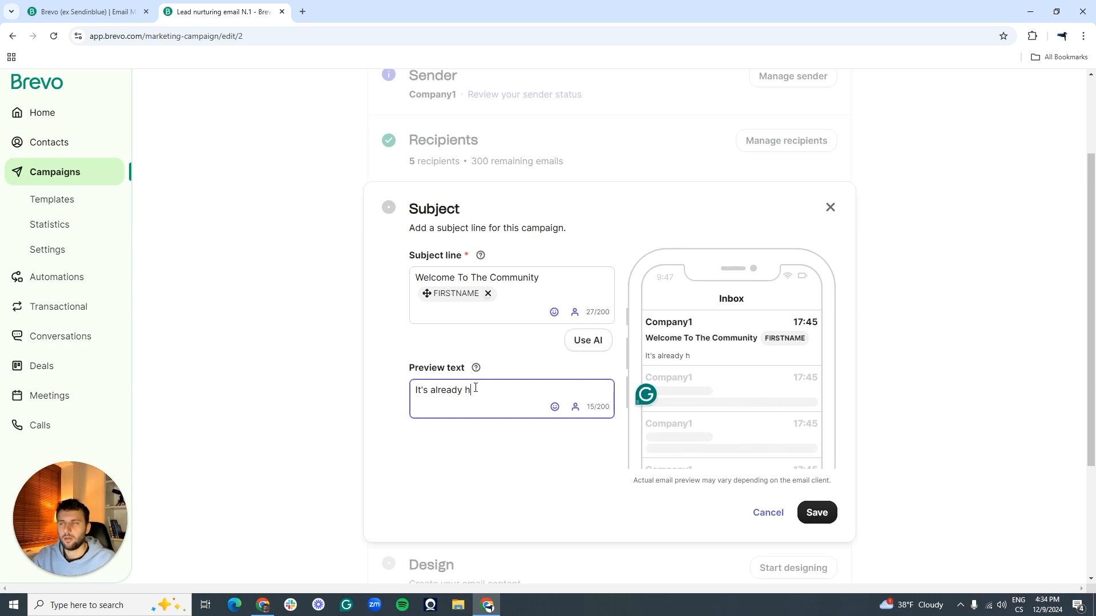
key("BackSpace")
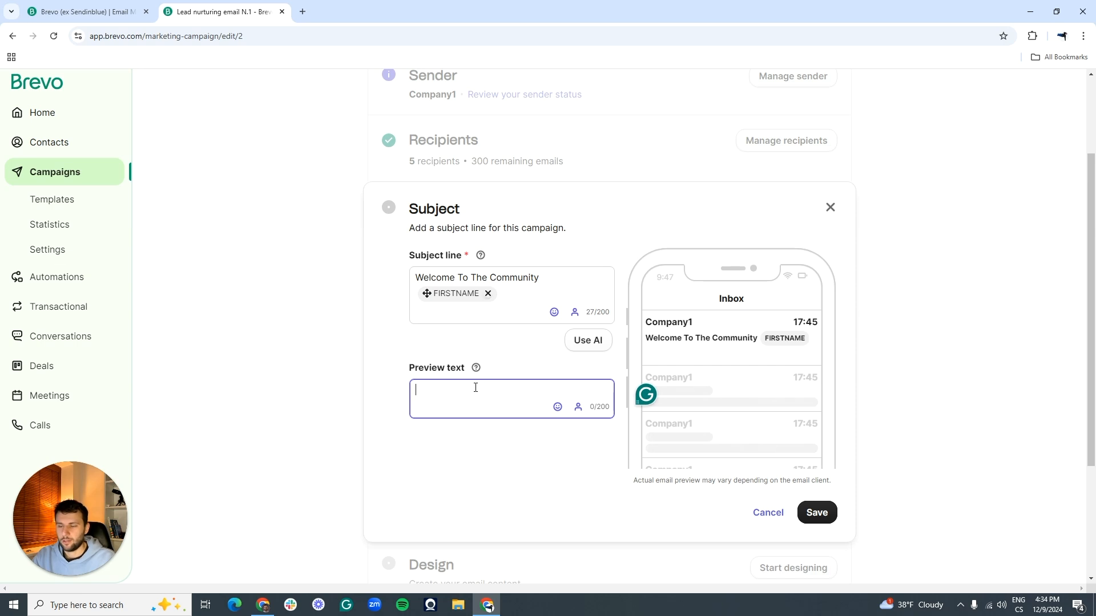
type("I am superex")
key("BackSpace")
key("BackSpace")
type("excited to have you here")
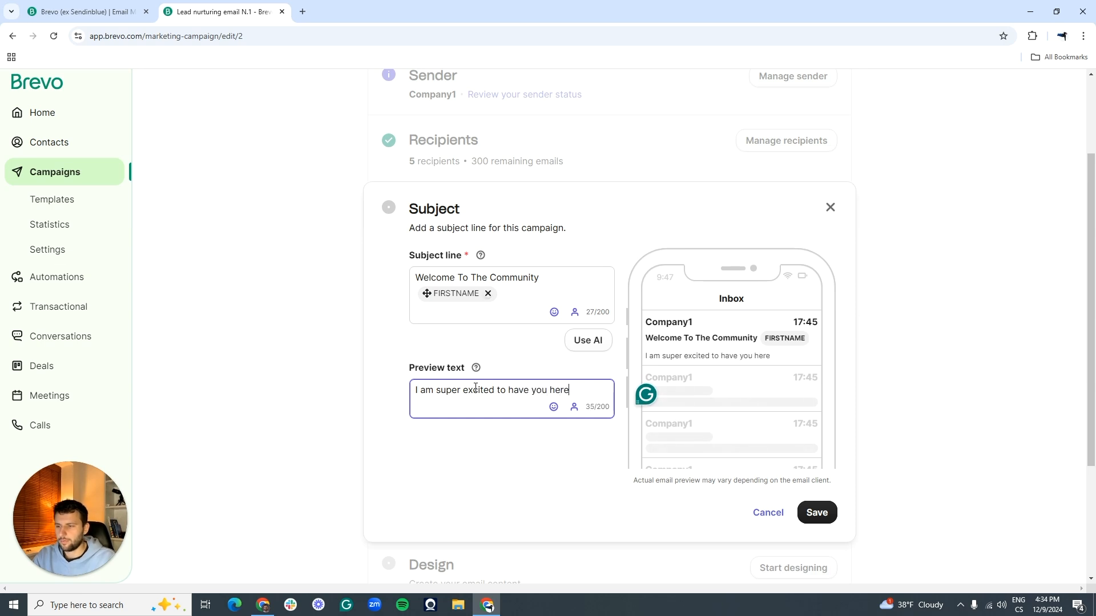
type("...")
left_click(817, 512)
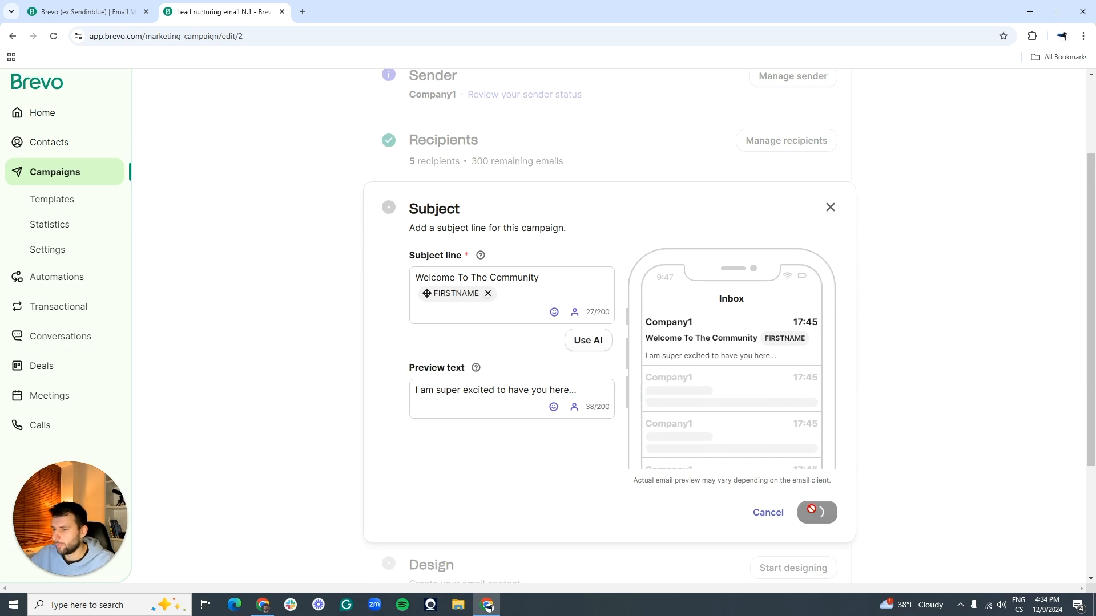
left_click(799, 394)
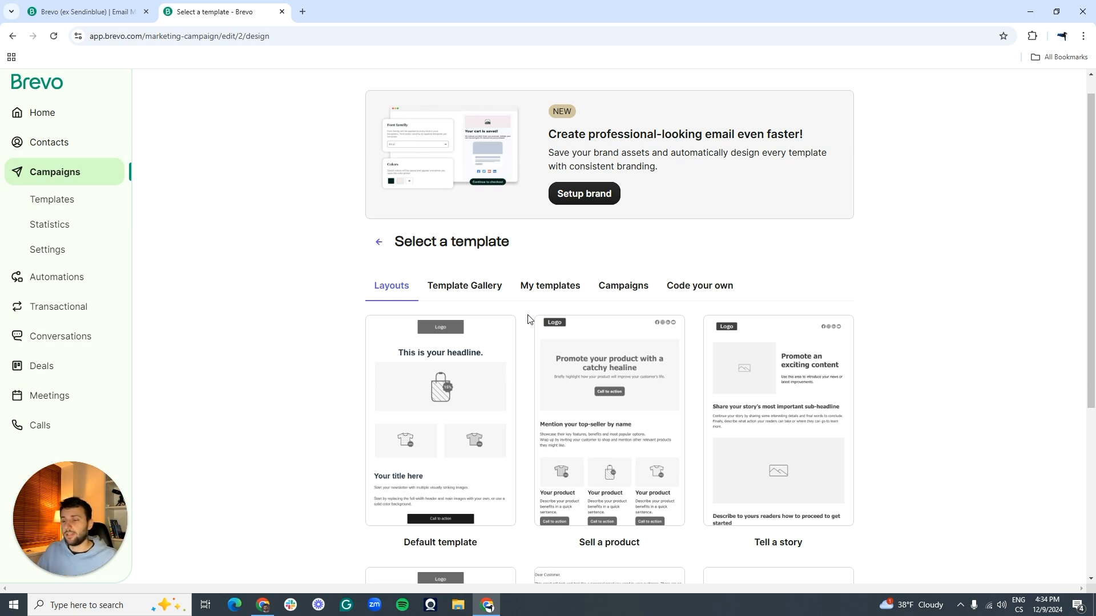
Step: Apply the Simple template to the email design, then save and quit the editor
scroll(528, 319, "down", 5)
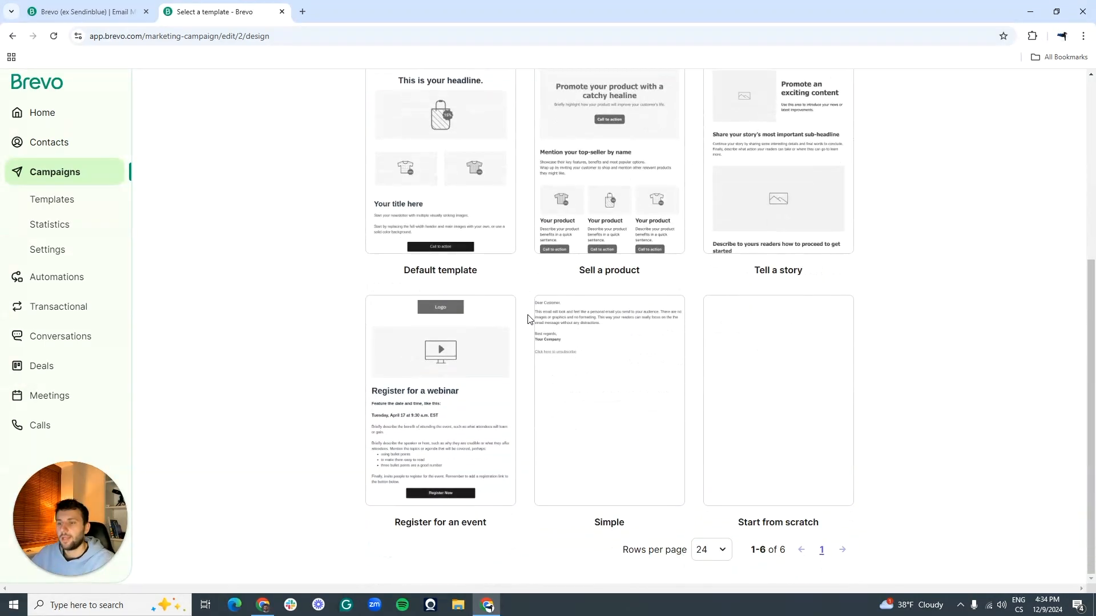
scroll(527, 319, "up", 2)
mouse_move(664, 207)
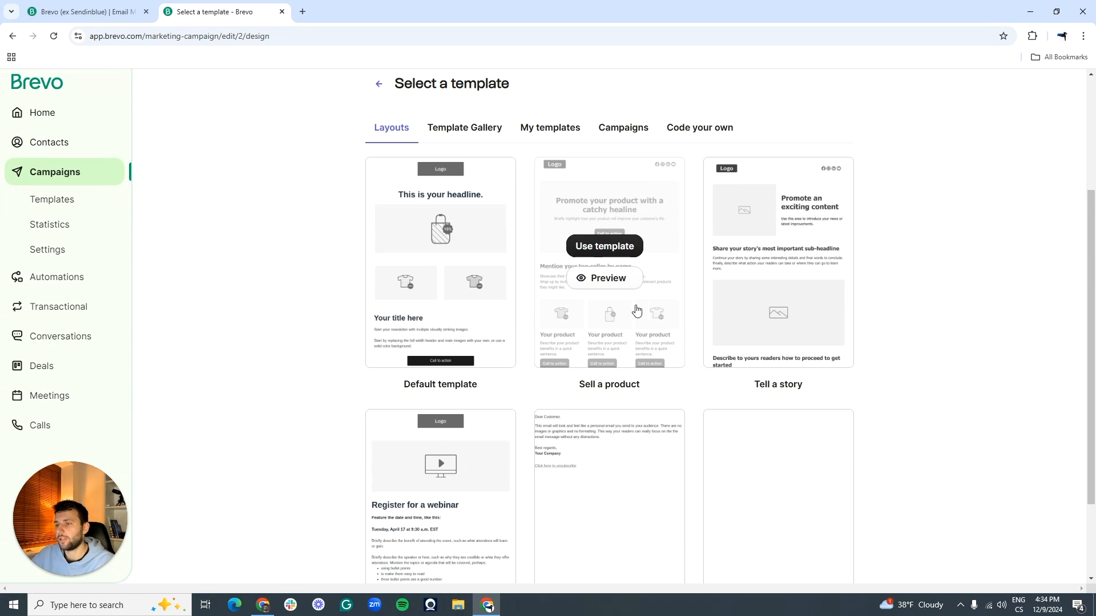
scroll(264, 276, "down", 2)
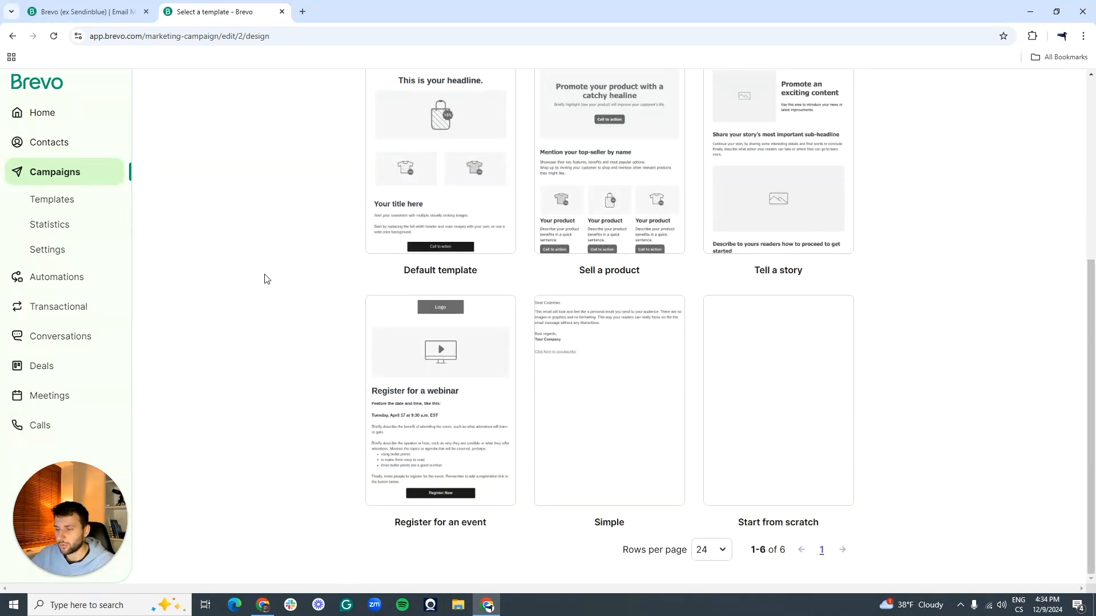
mouse_move(609, 423)
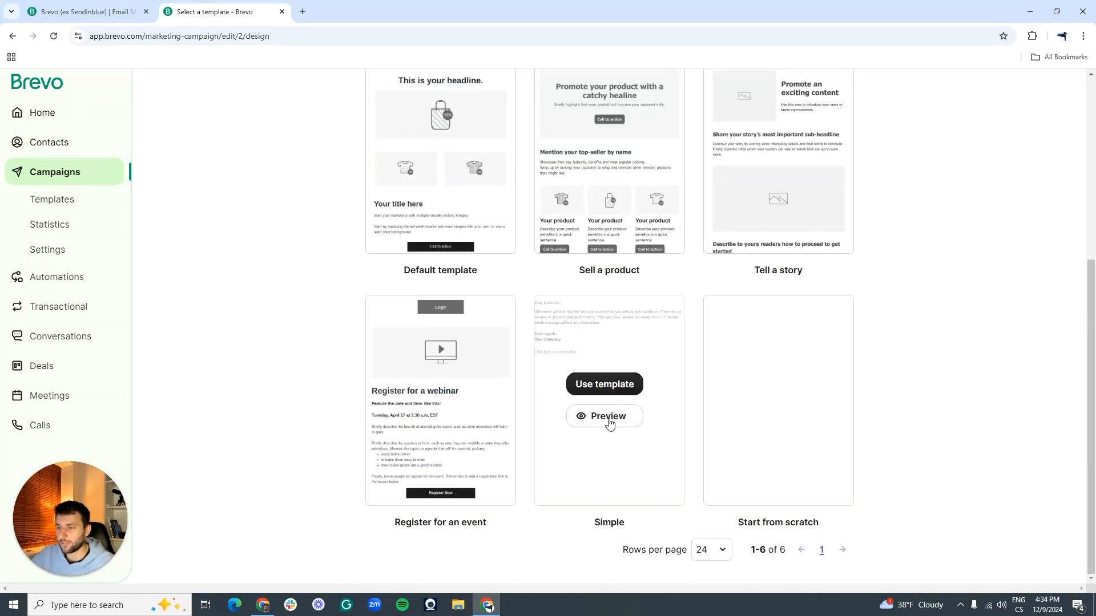
left_click(593, 384)
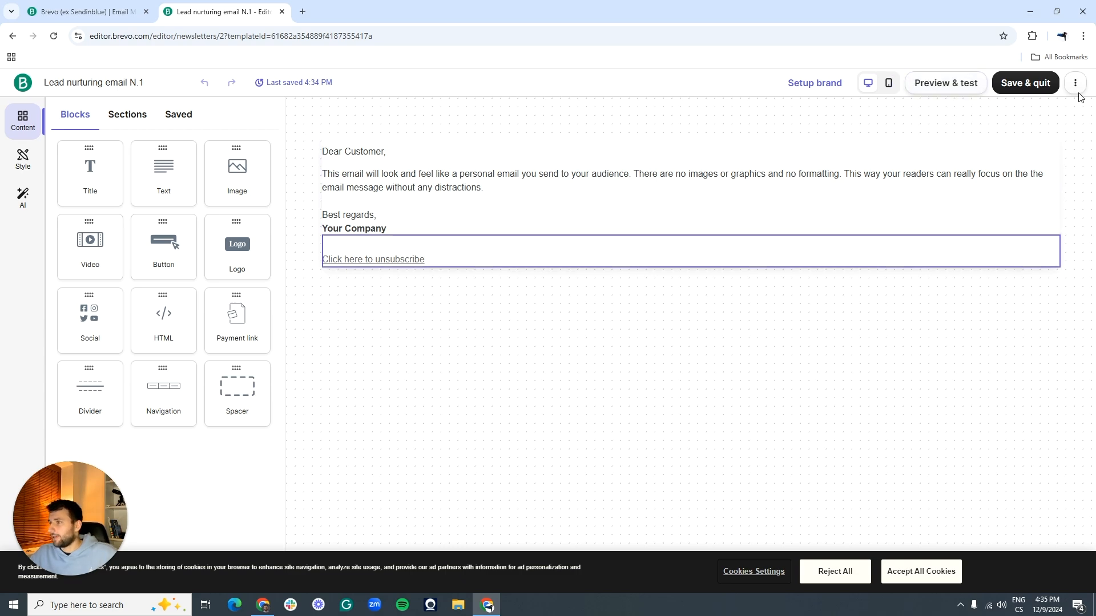
left_click(1036, 89)
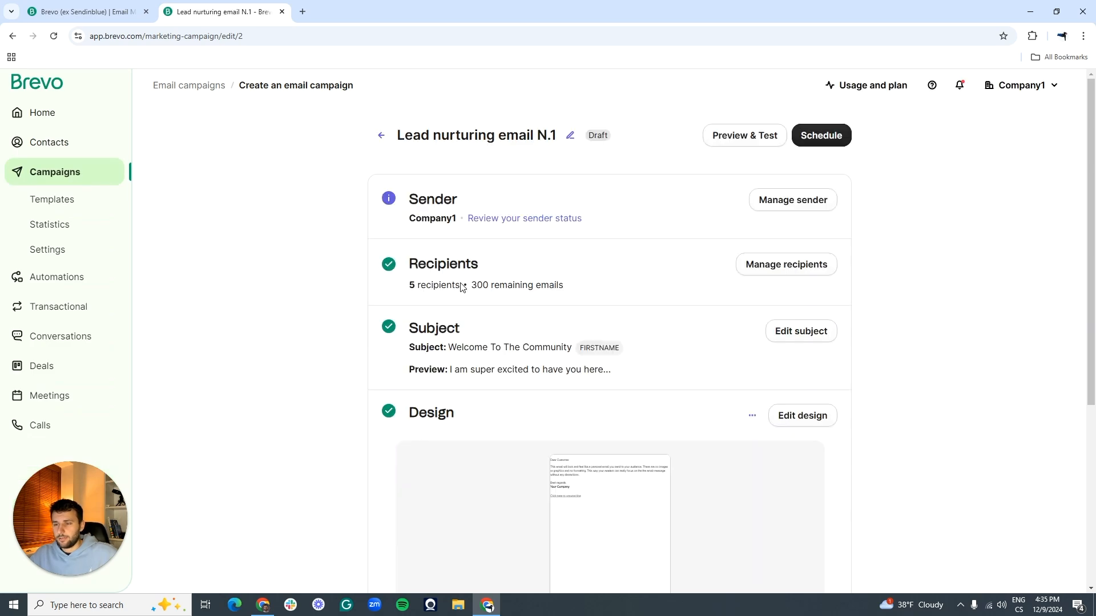
Step: Schedule Lead nurturing email N.1 to send on 12 December 2024 at 11:00
scroll(315, 289, "down", 5)
scroll(315, 288, "up", 5)
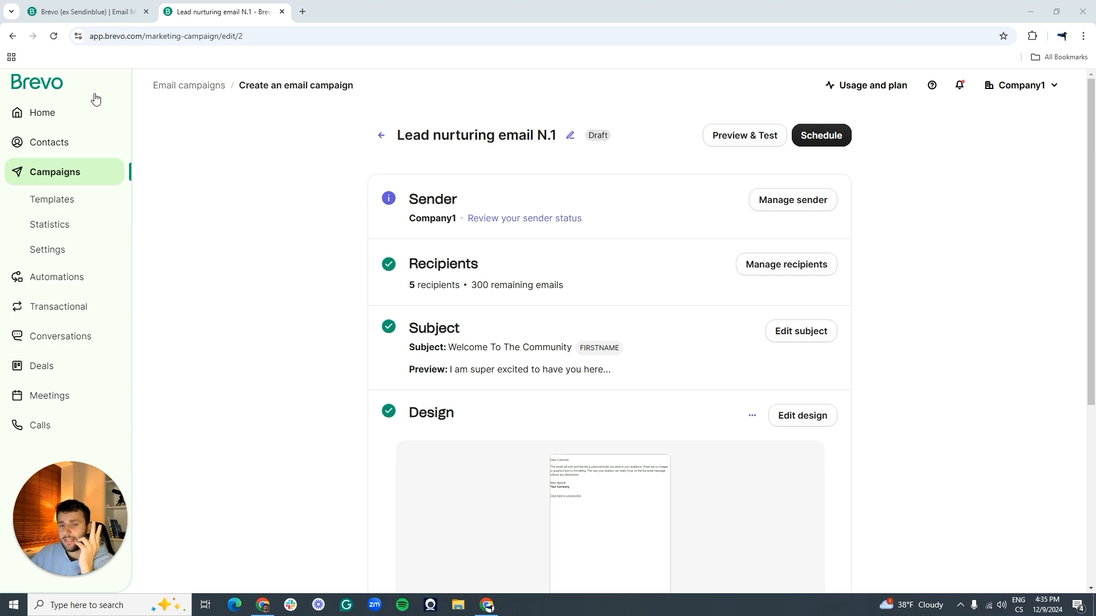
left_click(822, 137)
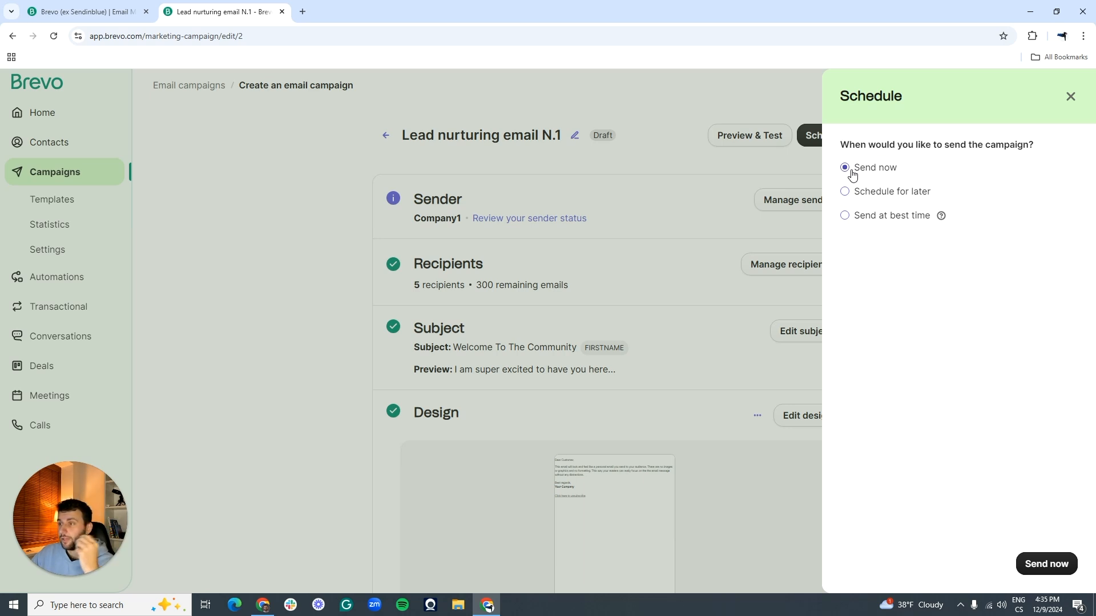
left_click(851, 197)
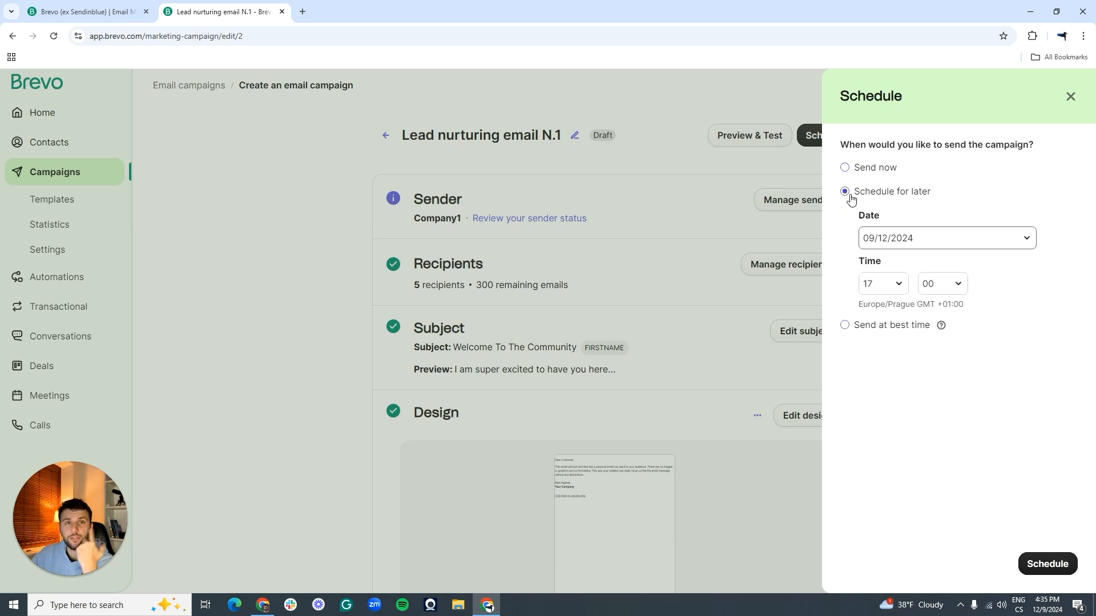
left_click(888, 238)
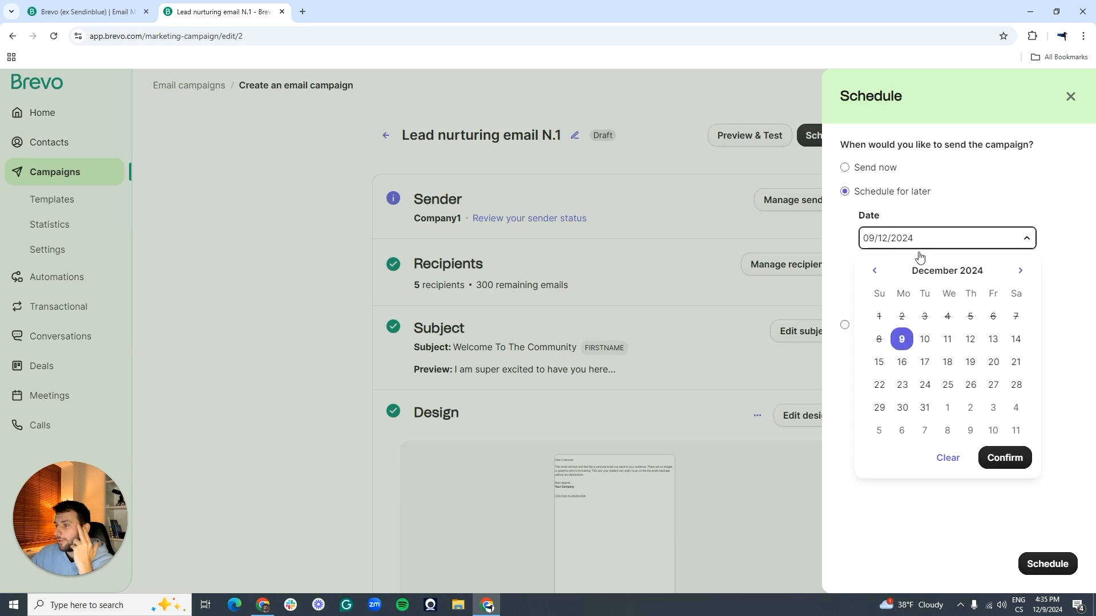
left_click(970, 339)
left_click(1005, 458)
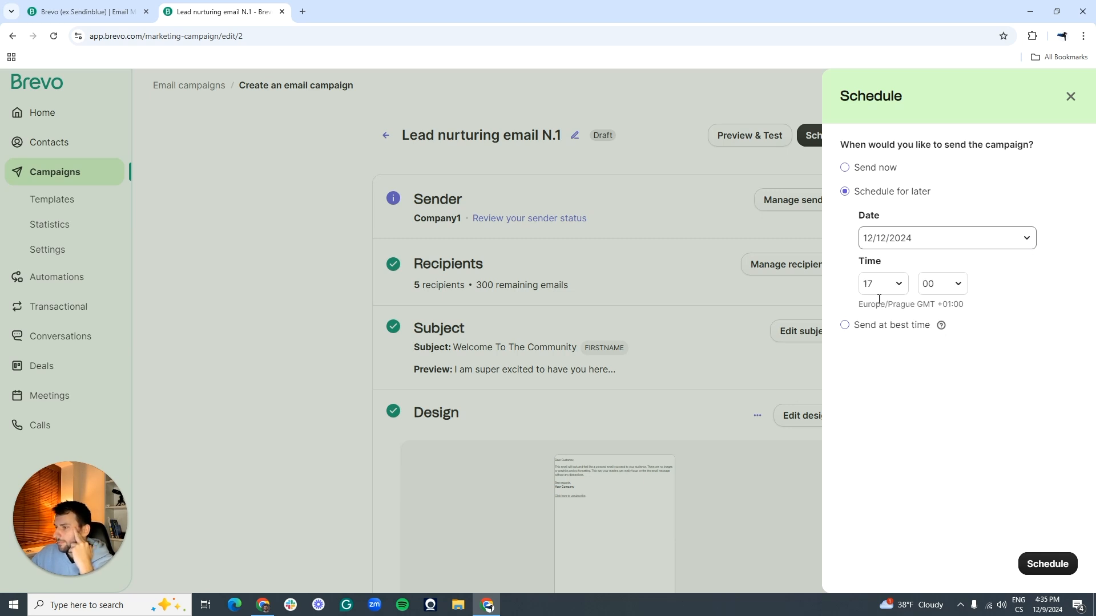
left_click(885, 285)
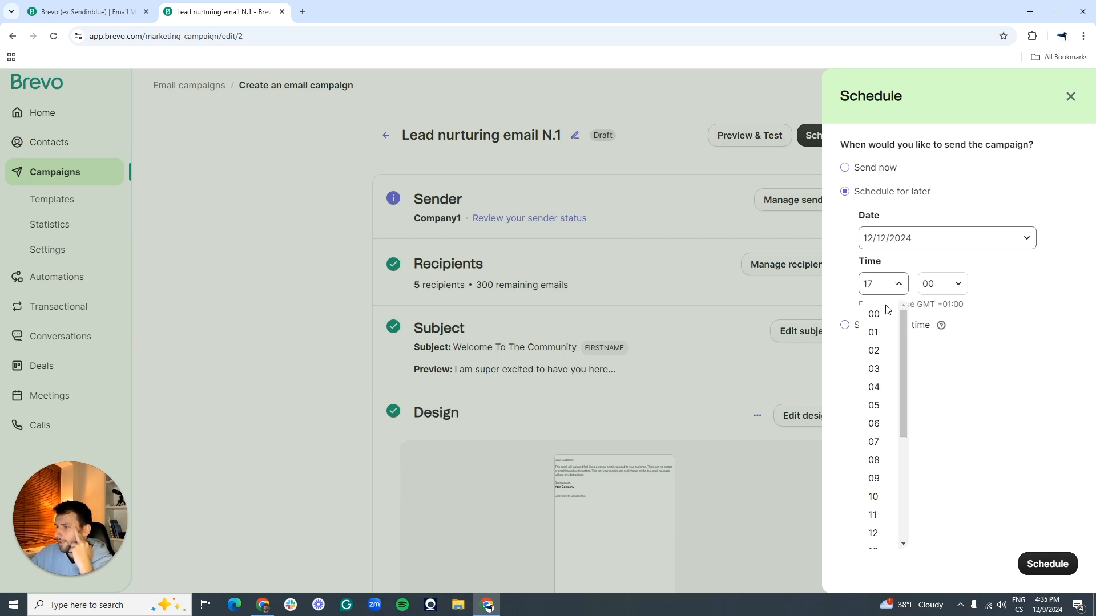
left_click(873, 515)
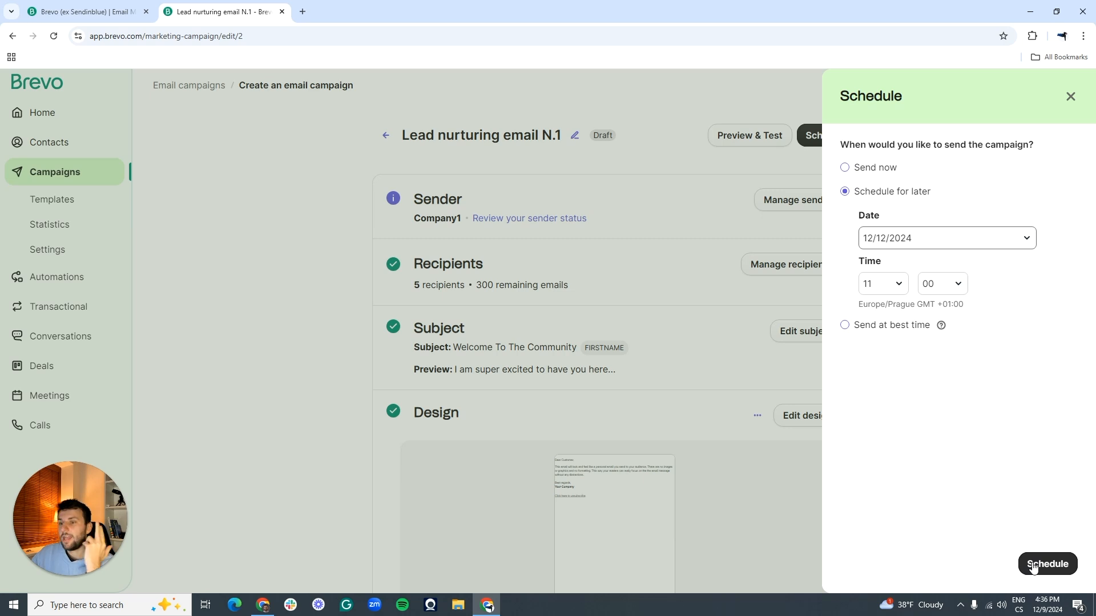
left_click(1070, 97)
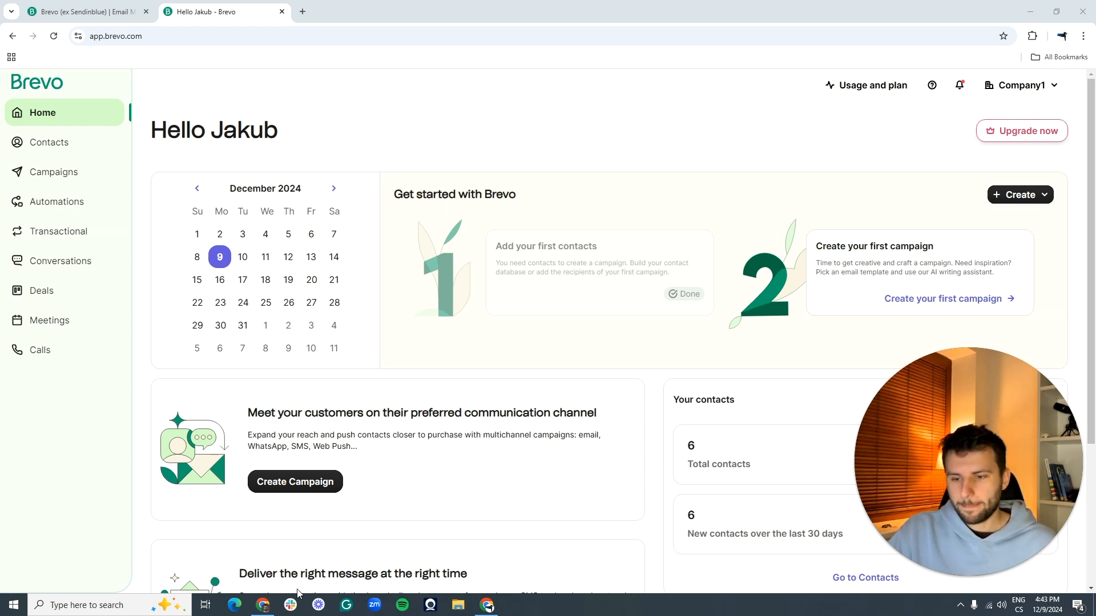
Step: Go from the Contacts list to the Forms page under Contacts
scroll(208, 87, "down", 1)
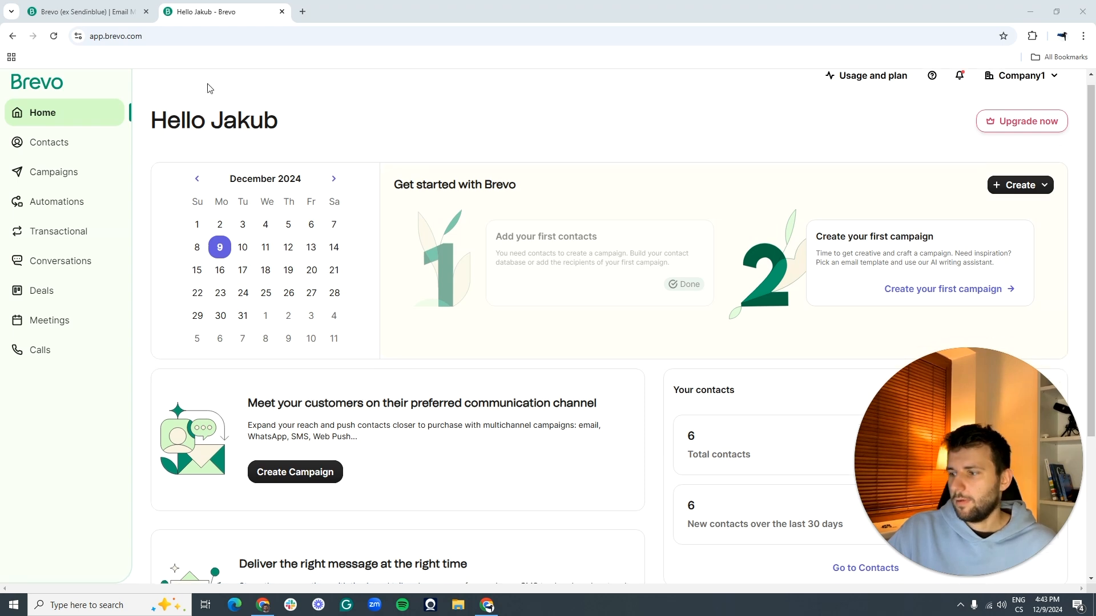
left_click(58, 142)
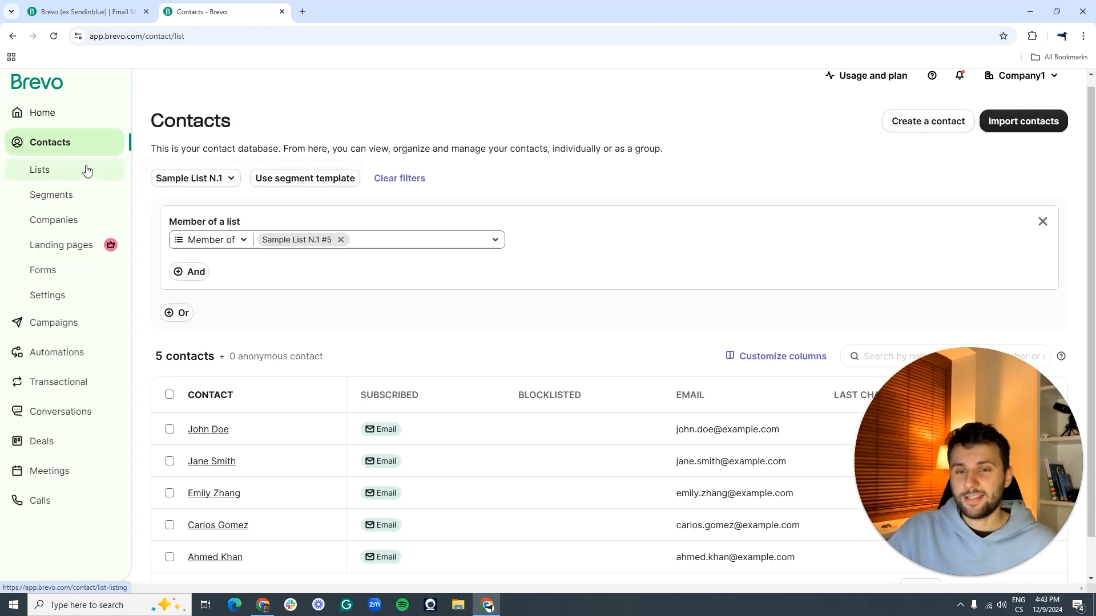
left_click(59, 271)
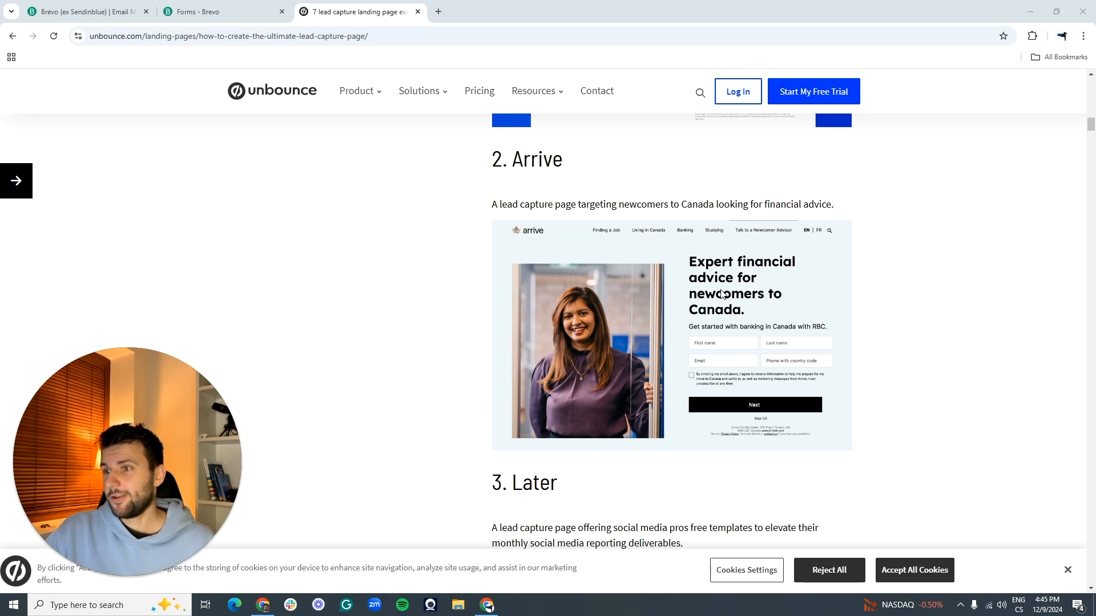
Step: Scroll through the lead capture page examples and open Unbounce's A/B testing ebook page
scroll(706, 283, "down", 9)
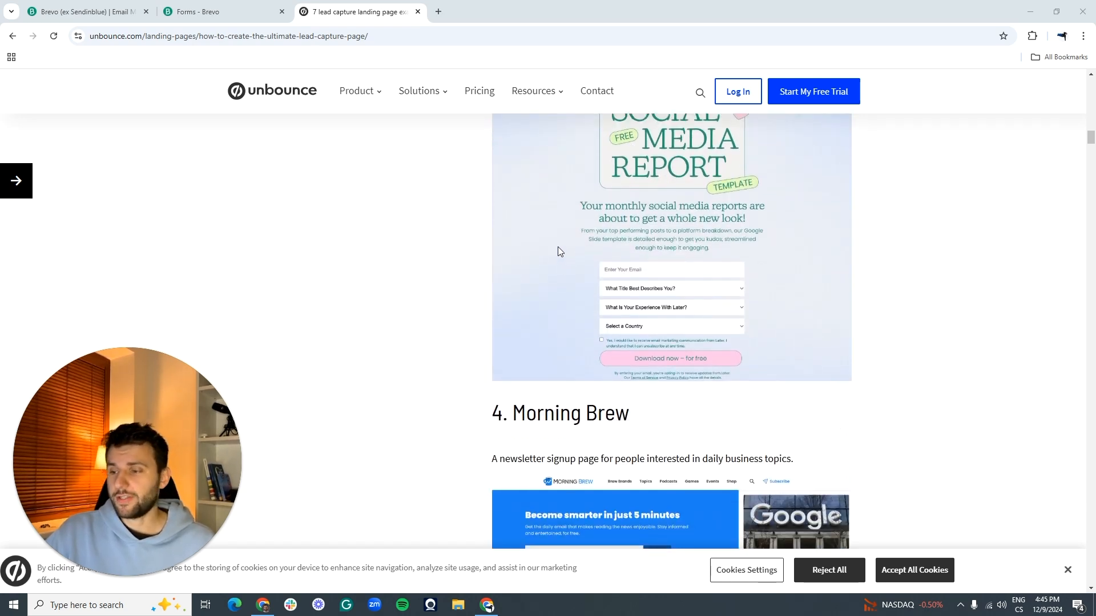
scroll(608, 284, "down", 4)
scroll(607, 284, "down", 7)
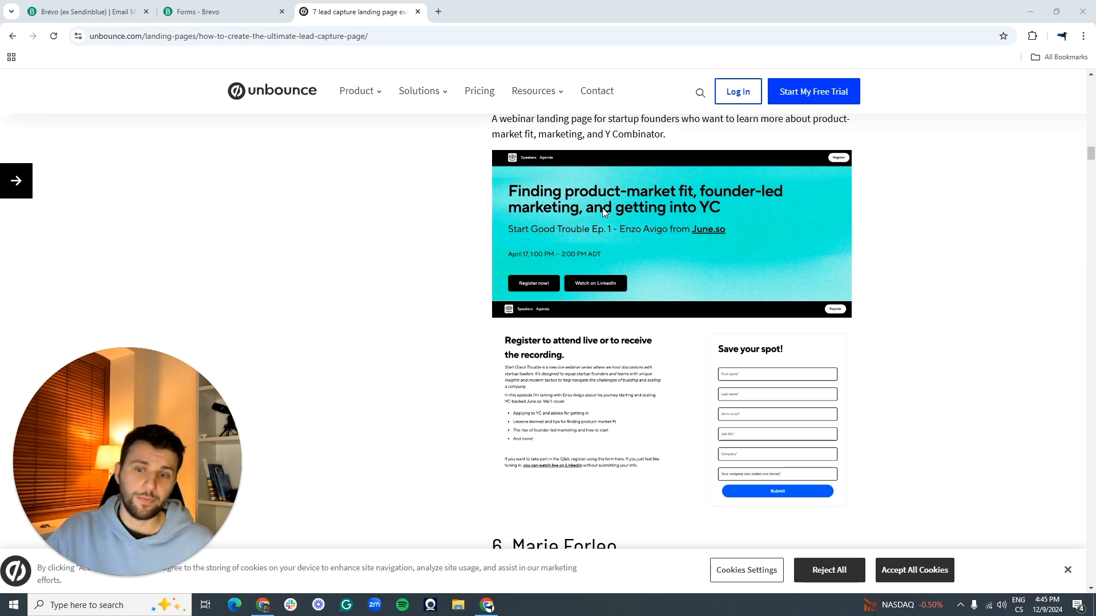
scroll(477, 323, "down", 7)
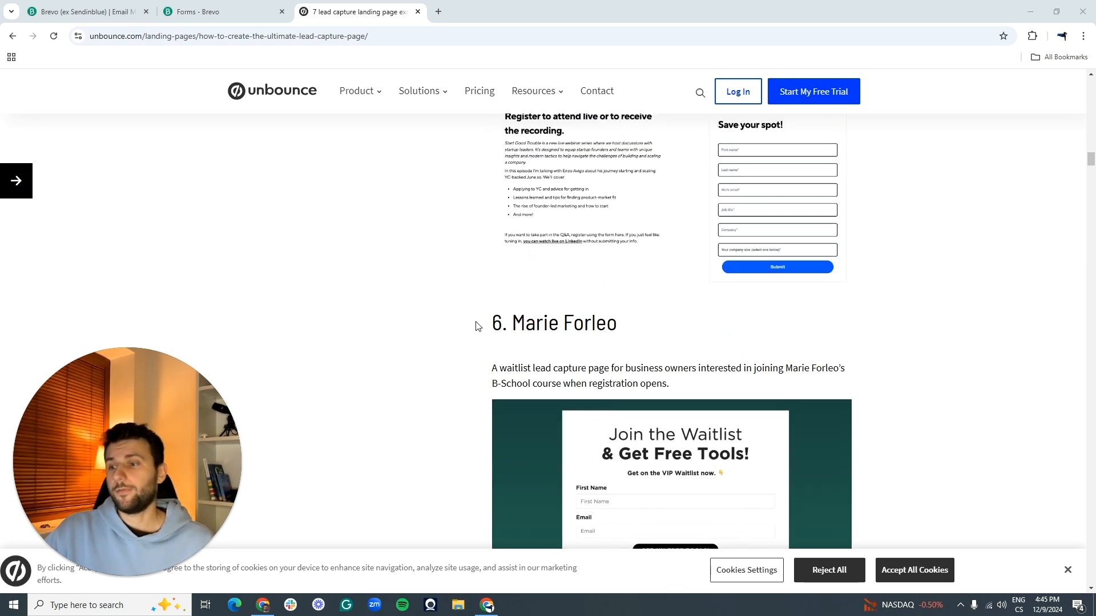
scroll(501, 348, "down", 1)
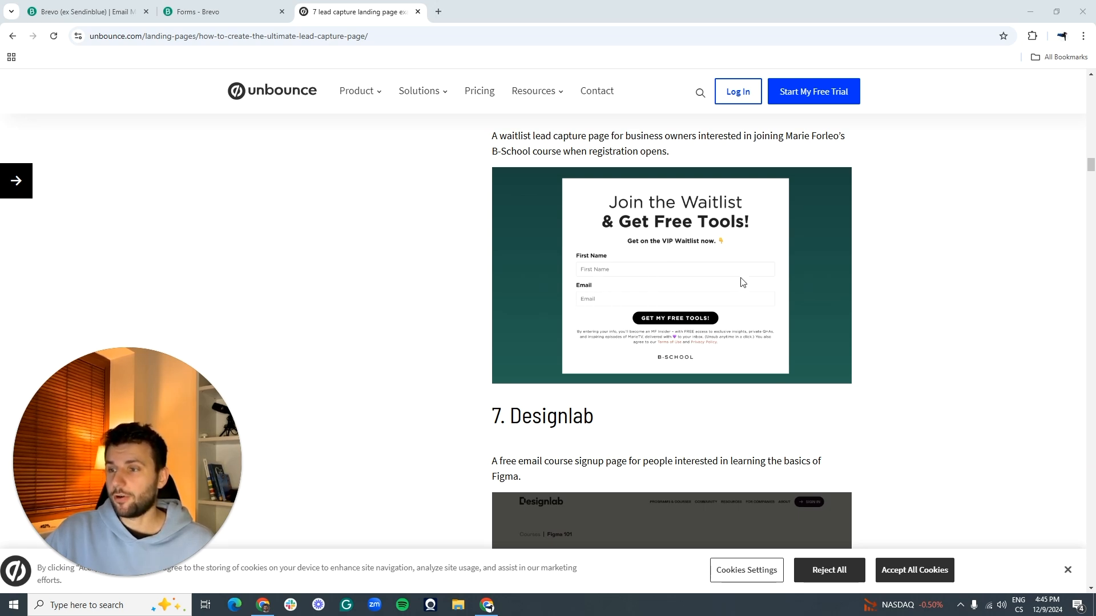
scroll(742, 281, "down", 7)
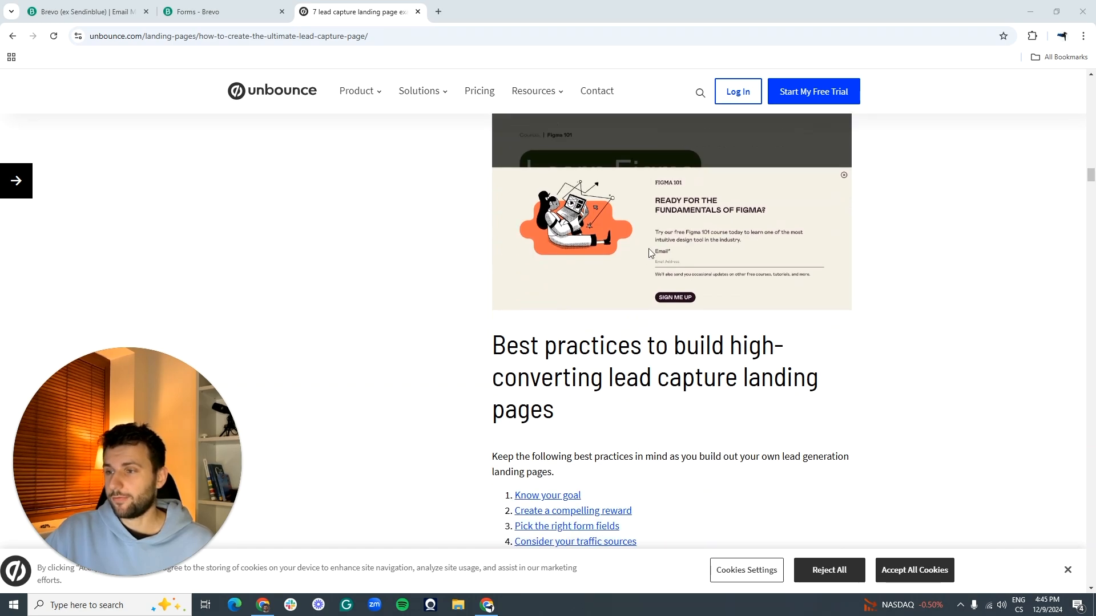
scroll(650, 253, "up", 20)
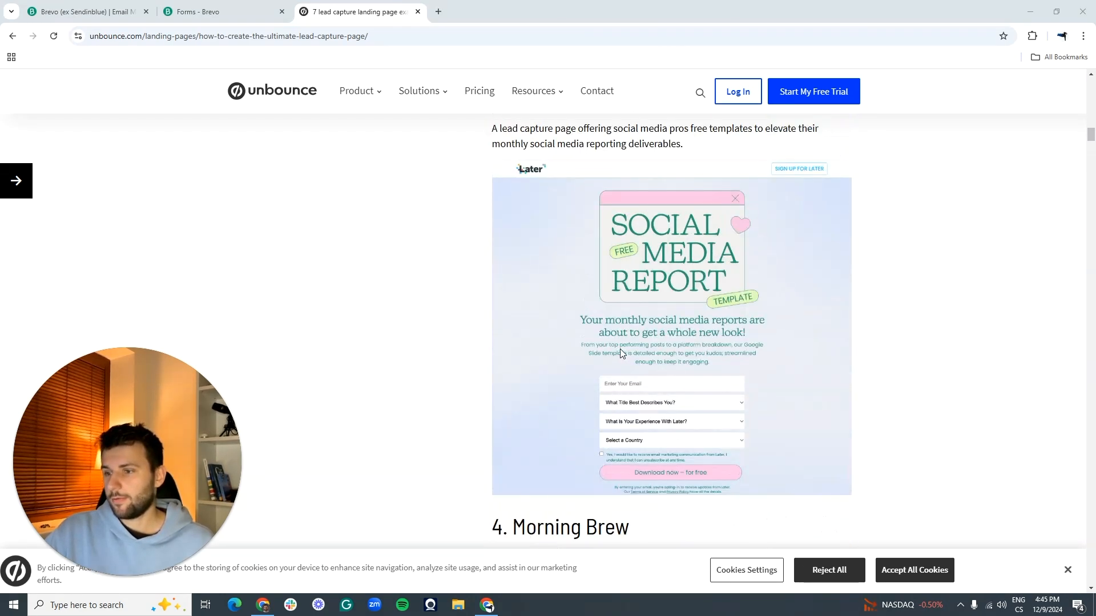
scroll(597, 355, "up", 13)
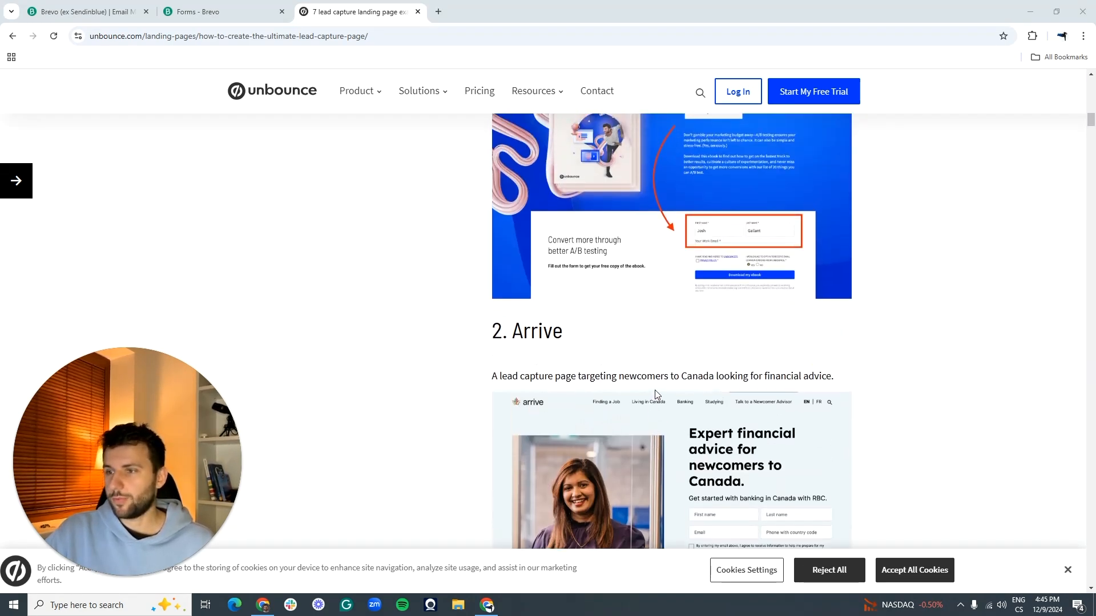
left_click(516, 320)
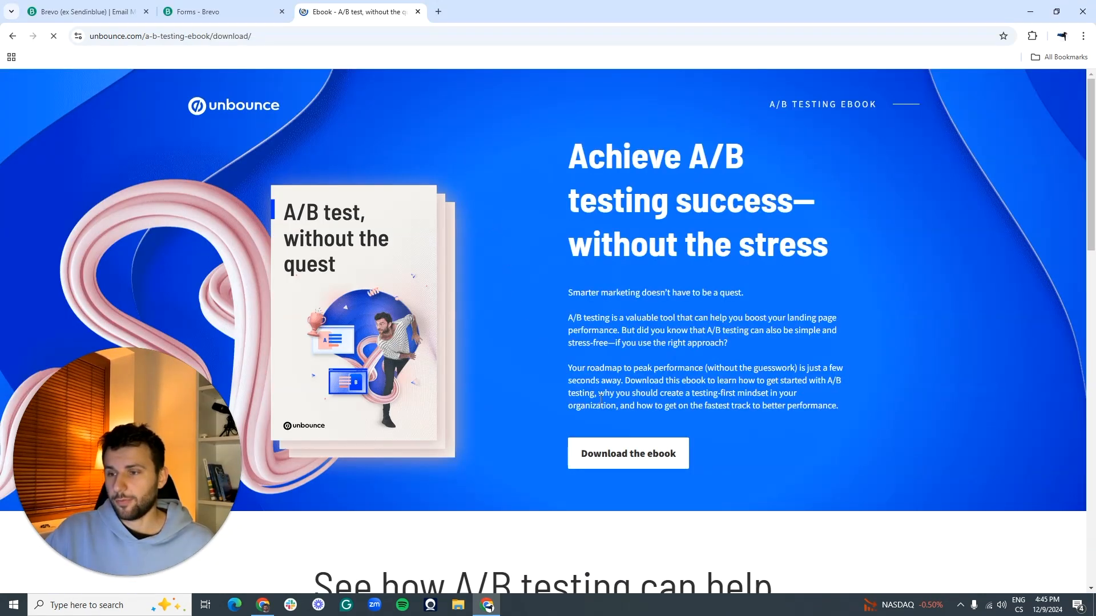
Step: Accept all cookies on Unbounce and open the A/B testing ebook PDF
left_click(912, 572)
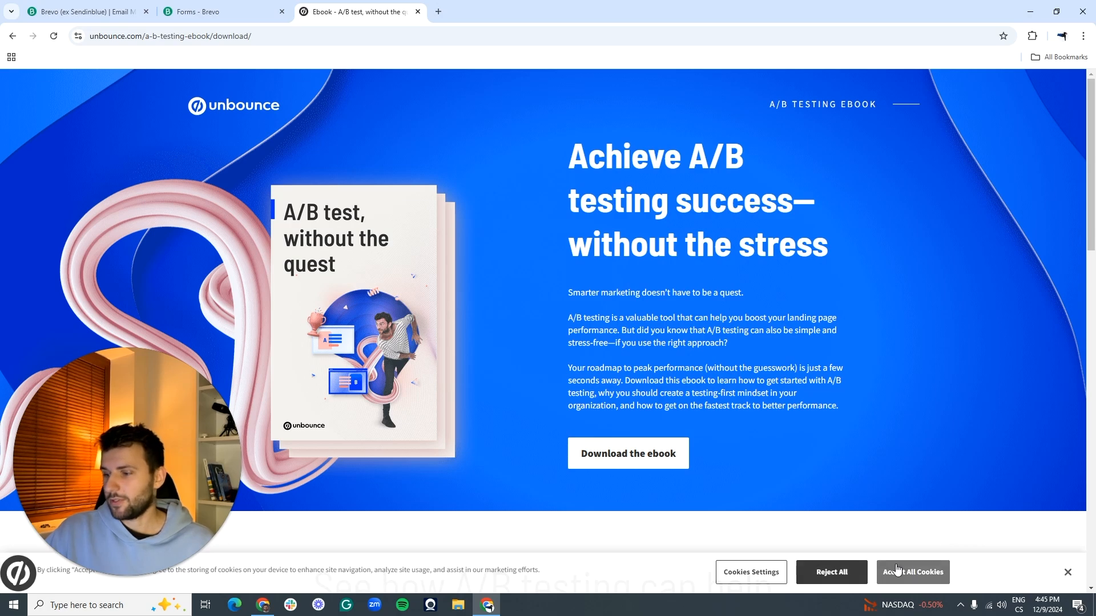
scroll(614, 276, "down", 10)
scroll(613, 276, "down", 6)
scroll(614, 211, "up", 5)
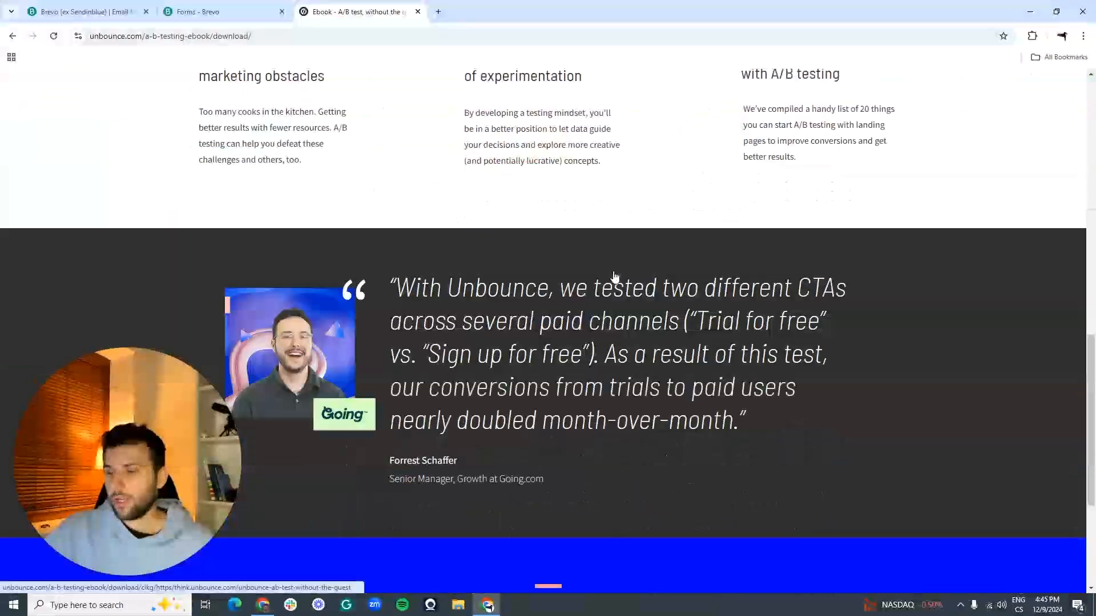
scroll(612, 276, "down", 8)
scroll(614, 277, "up", 9)
scroll(696, 373, "up", 10)
left_click(619, 455)
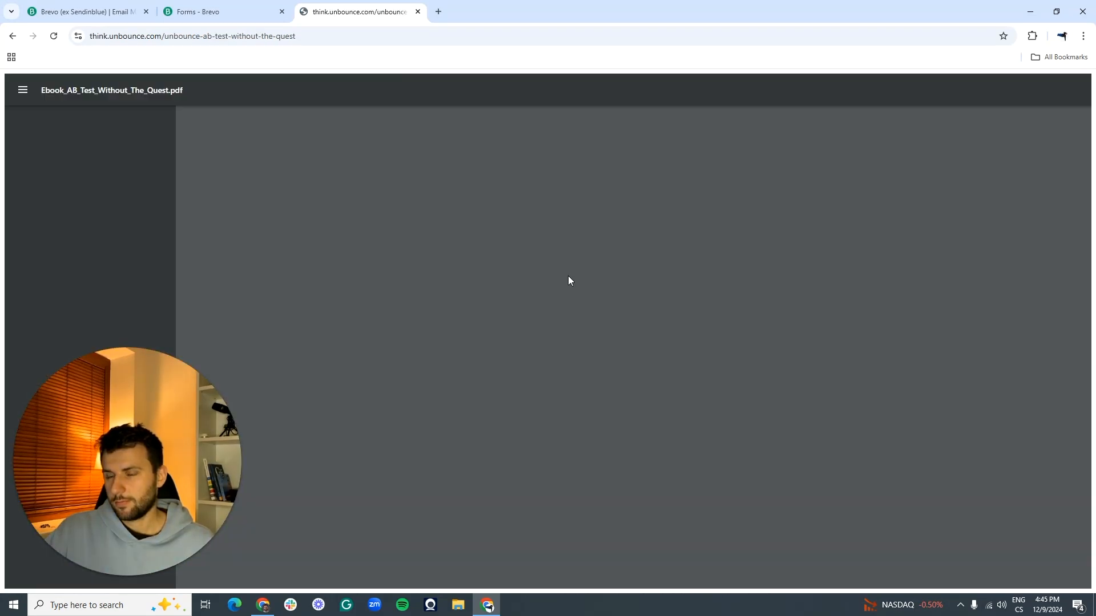
Step: Return to the lead capture examples article and scroll down to the Arrive and Later examples
left_click(13, 36)
scroll(635, 342, "down", 15)
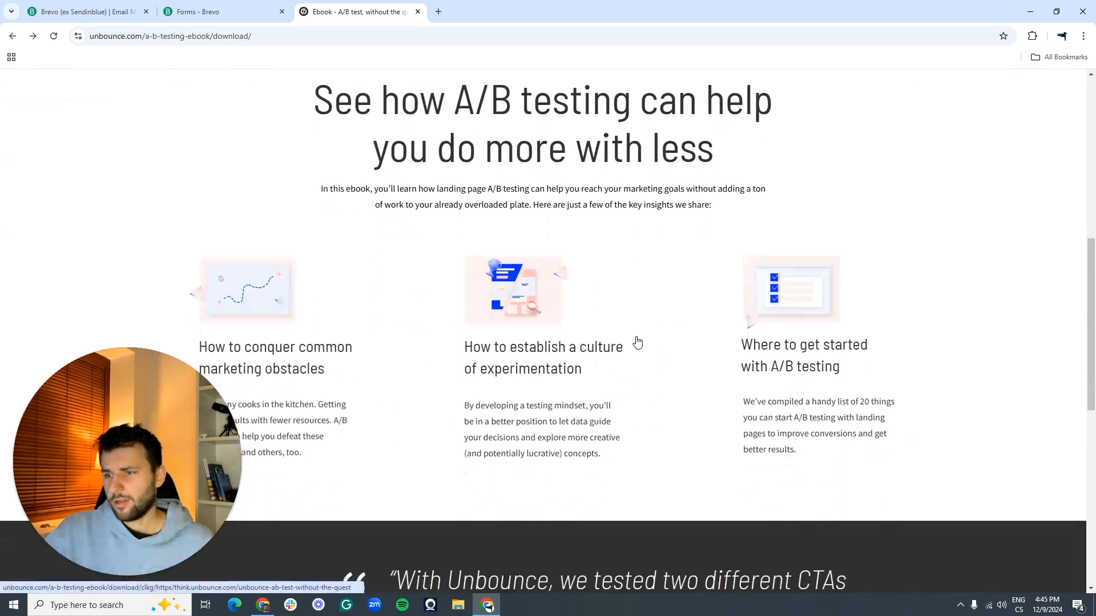
scroll(637, 342, "up", 15)
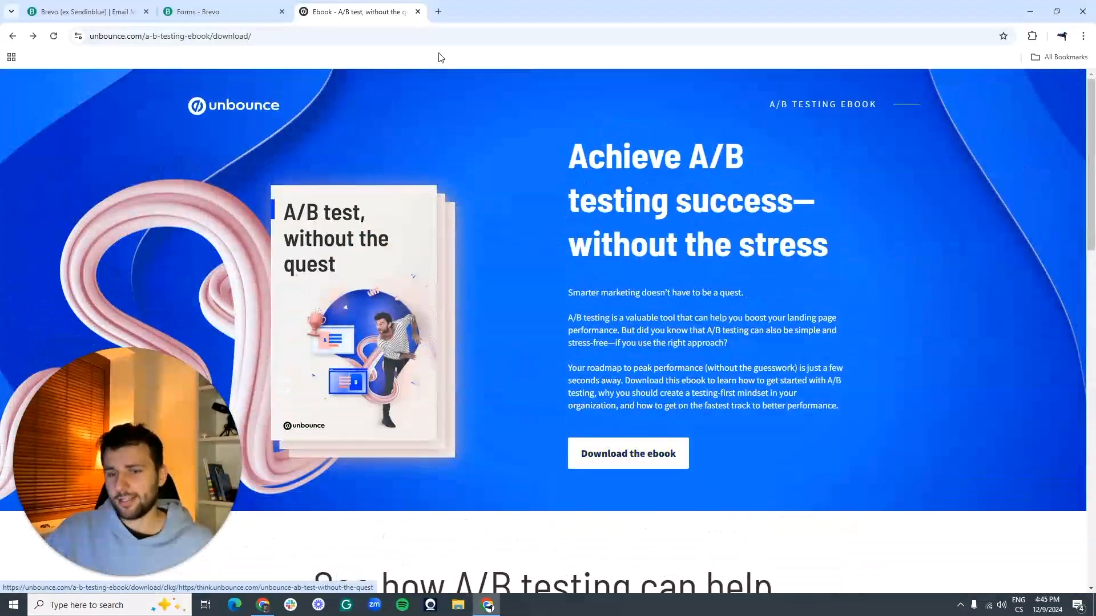
left_click(232, 6)
left_click(359, 12)
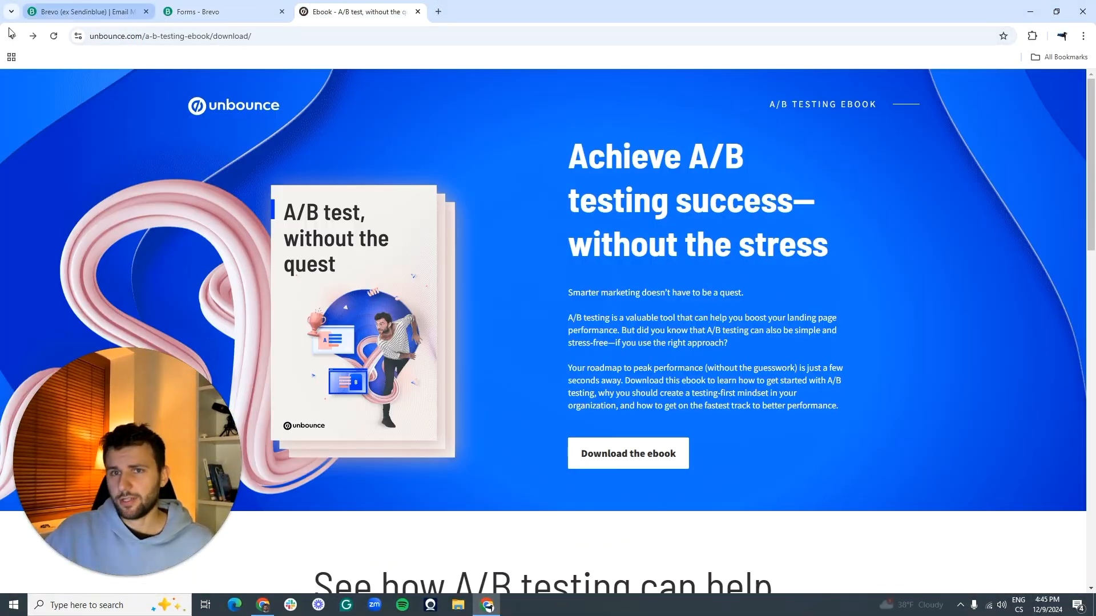
left_click(13, 35)
scroll(445, 352, "down", 10)
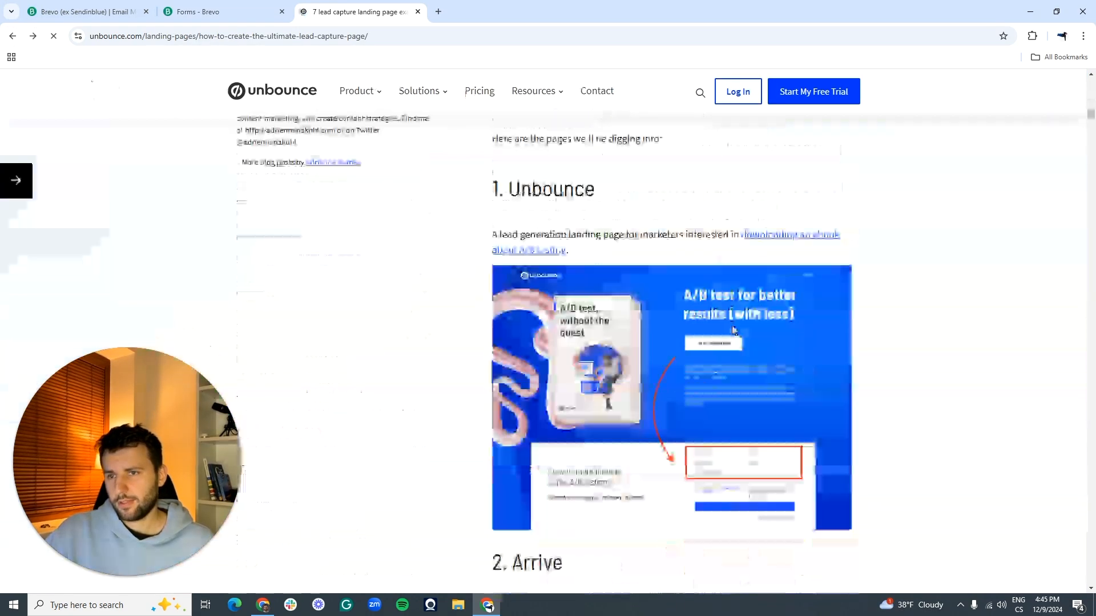
scroll(448, 318, "down", 6)
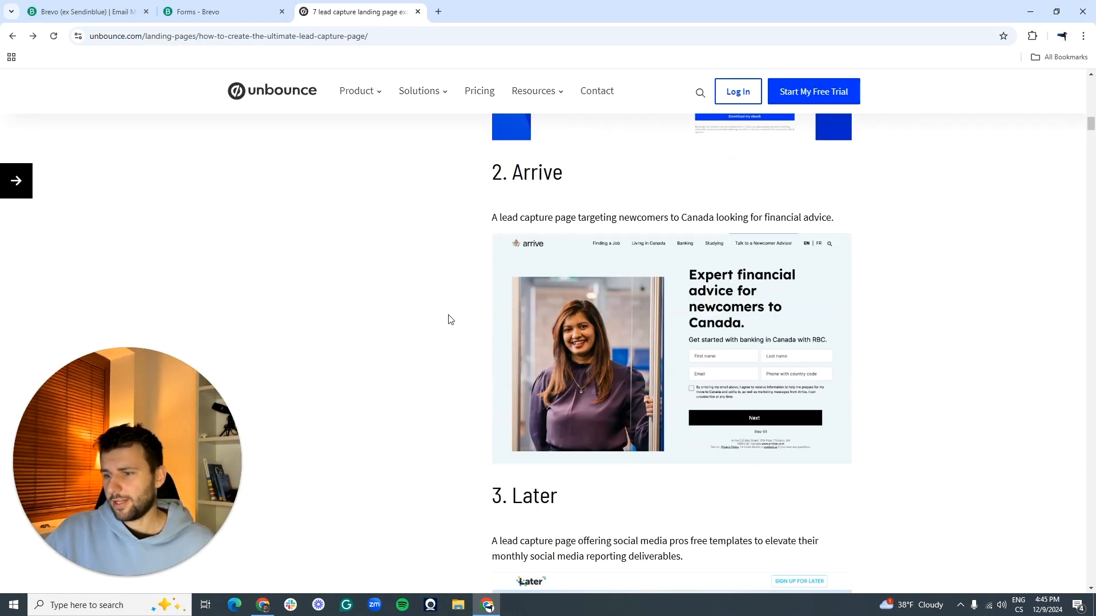
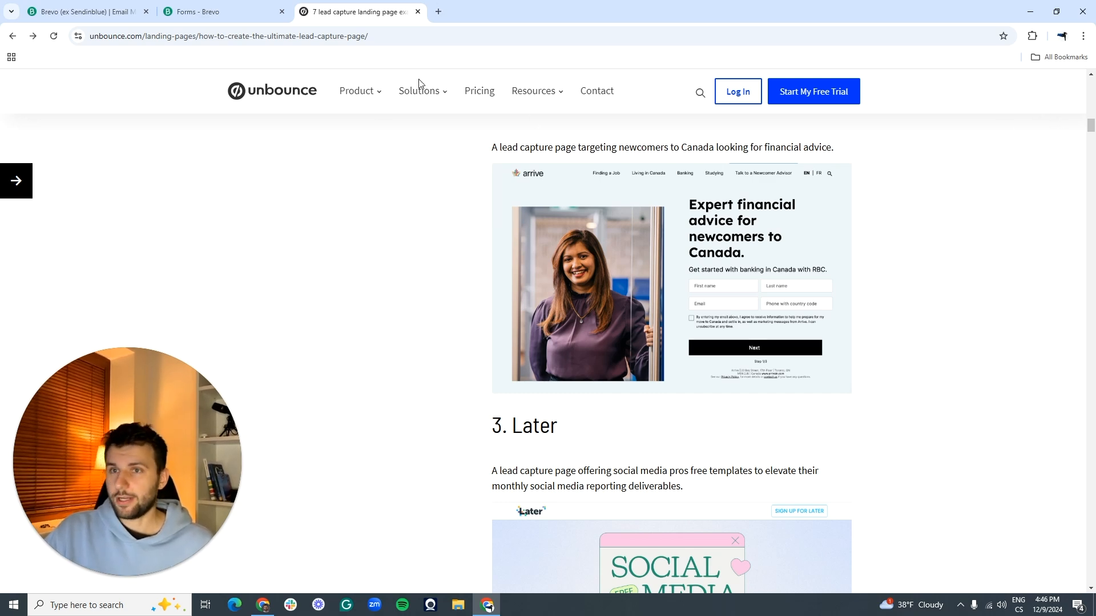
Step: Close the Unbounce lead capture article and start a new subscription form in Brevo
left_click(240, 4)
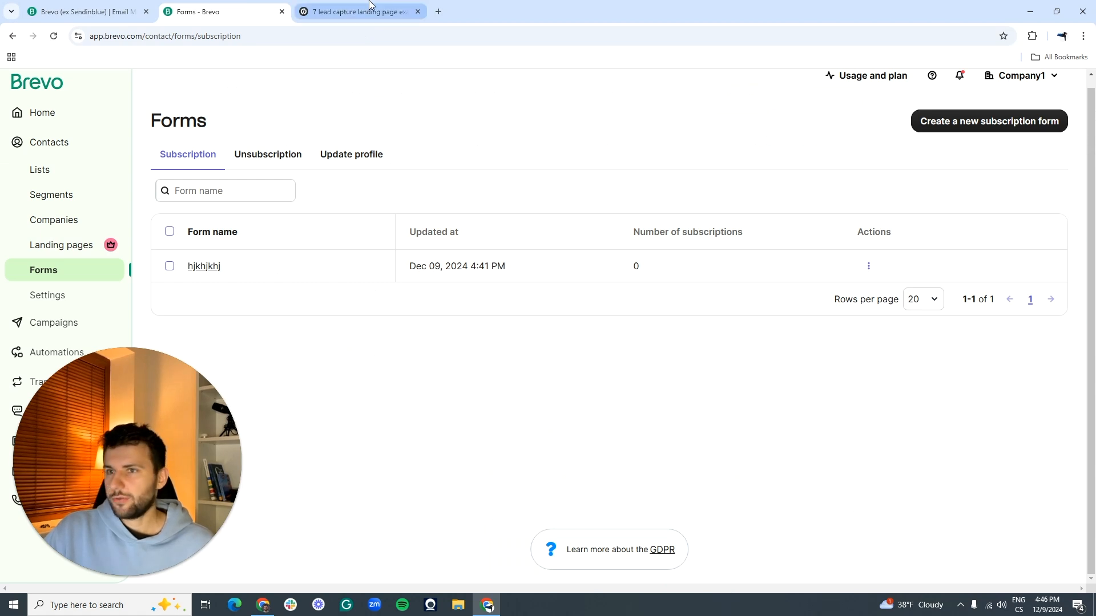
left_click(419, 11)
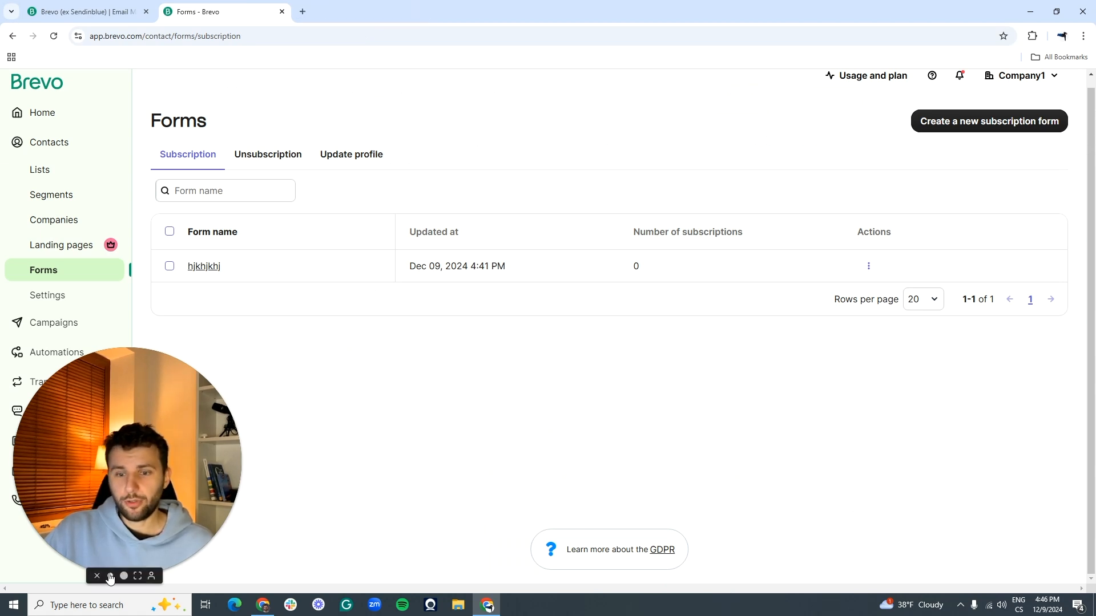
left_click(113, 576)
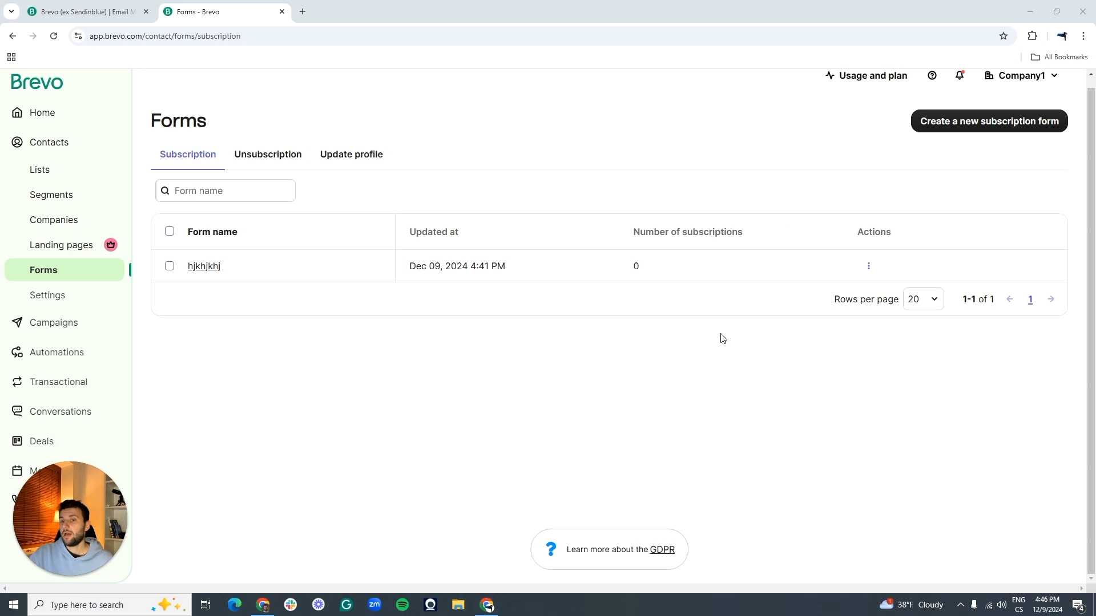
left_click(943, 122)
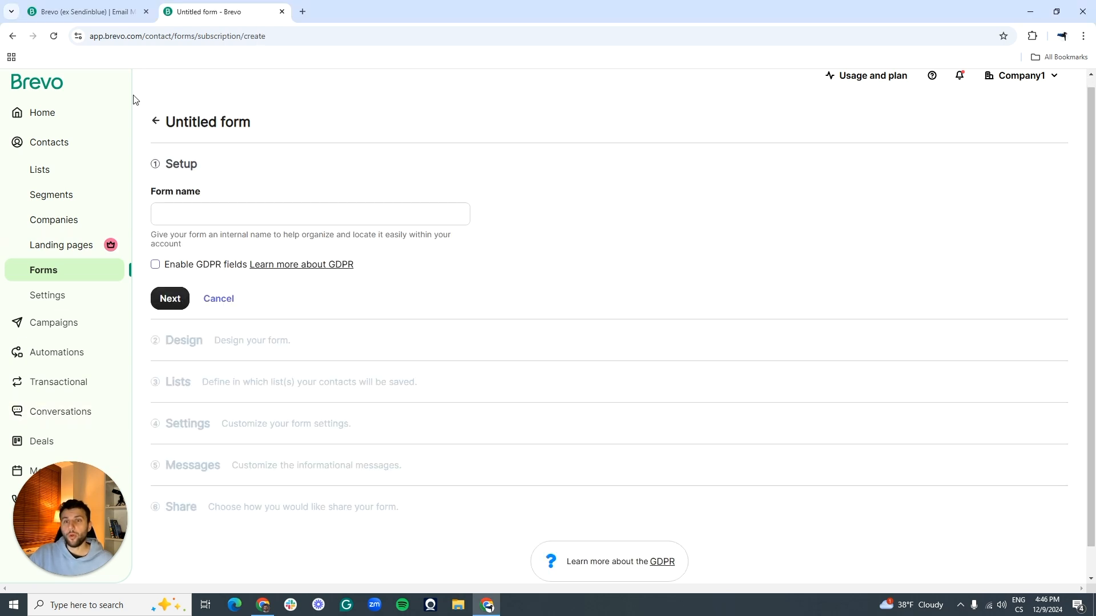
Step: Name the new subscription form 'Sample 1' and continue to the Design step
left_click(206, 218)
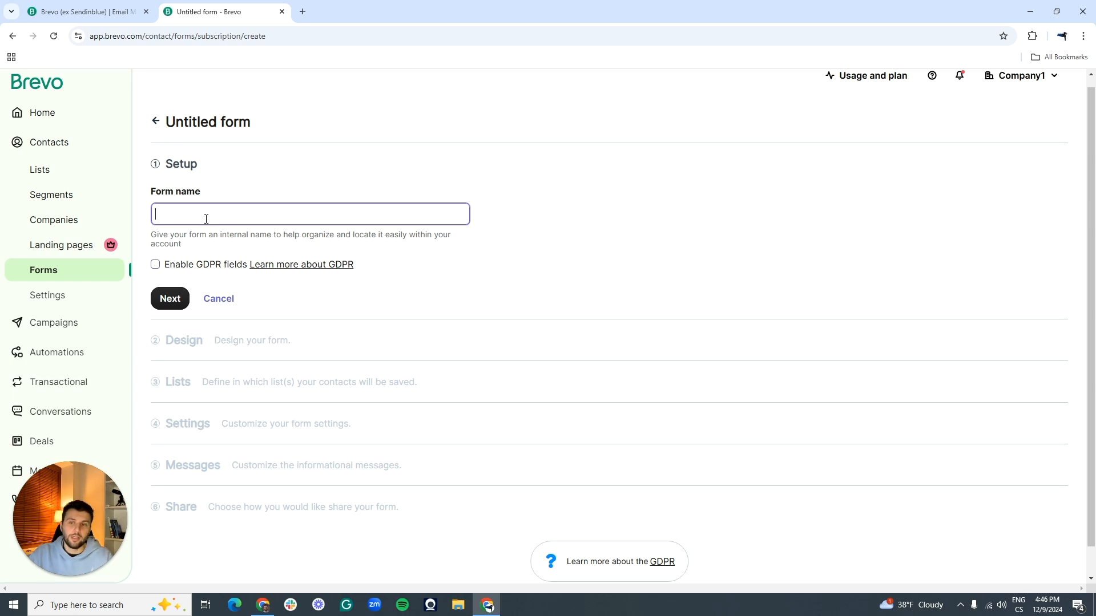
type("Sample")
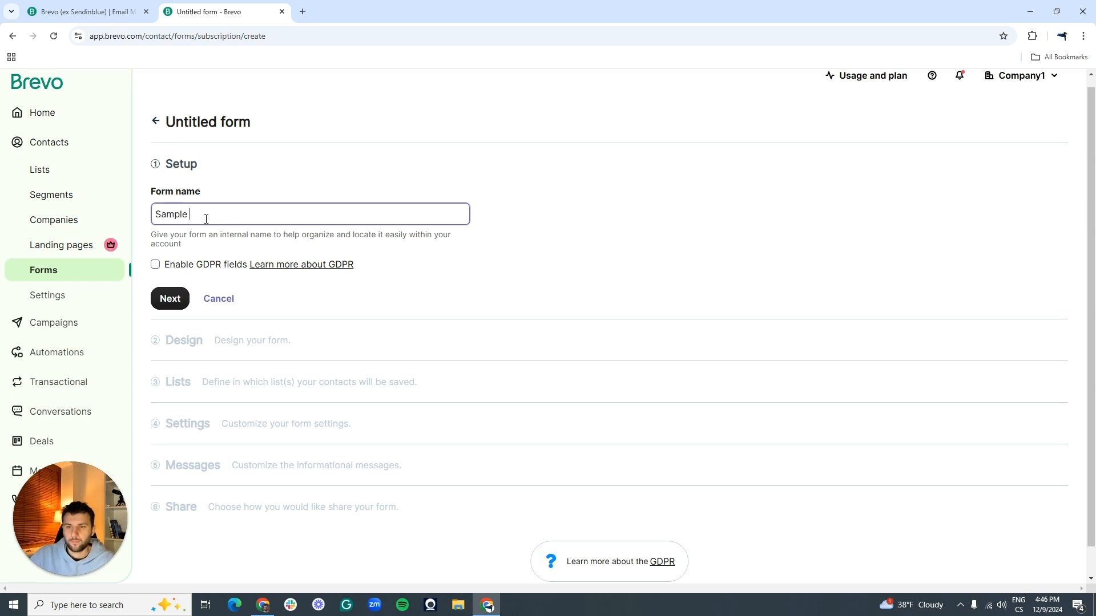
type(" 1")
left_click(170, 298)
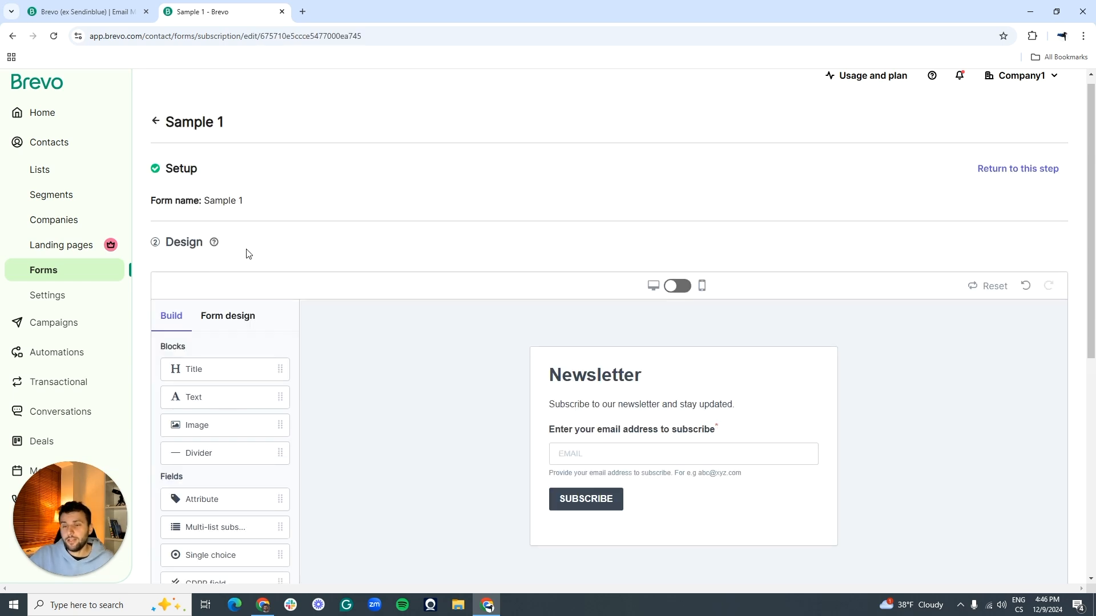
Step: Delete the newsletter subtitle text block from the Sample 1 form
scroll(529, 295, "down", 2)
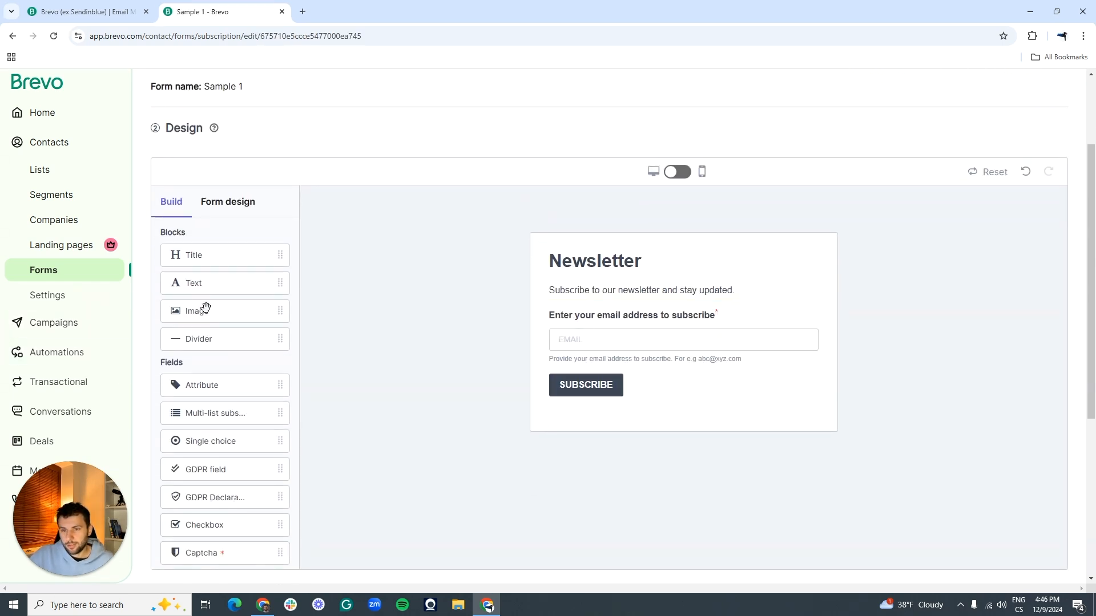
scroll(237, 247, "down", 1)
scroll(490, 271, "up", 1)
scroll(506, 252, "down", 2)
scroll(233, 308, "up", 1)
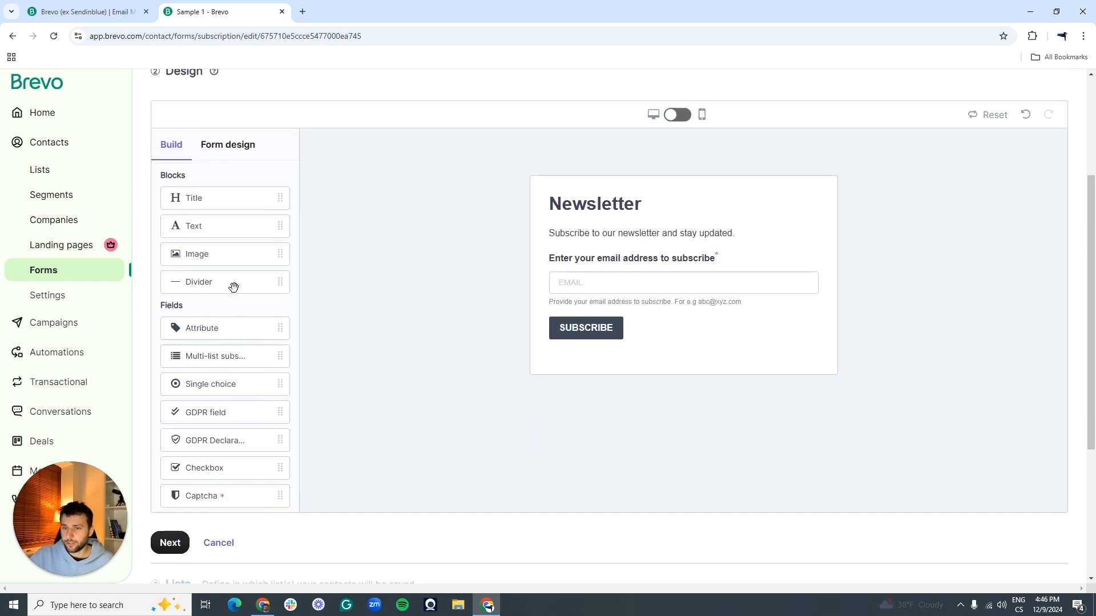
left_click_drag(256, 230, 249, 271)
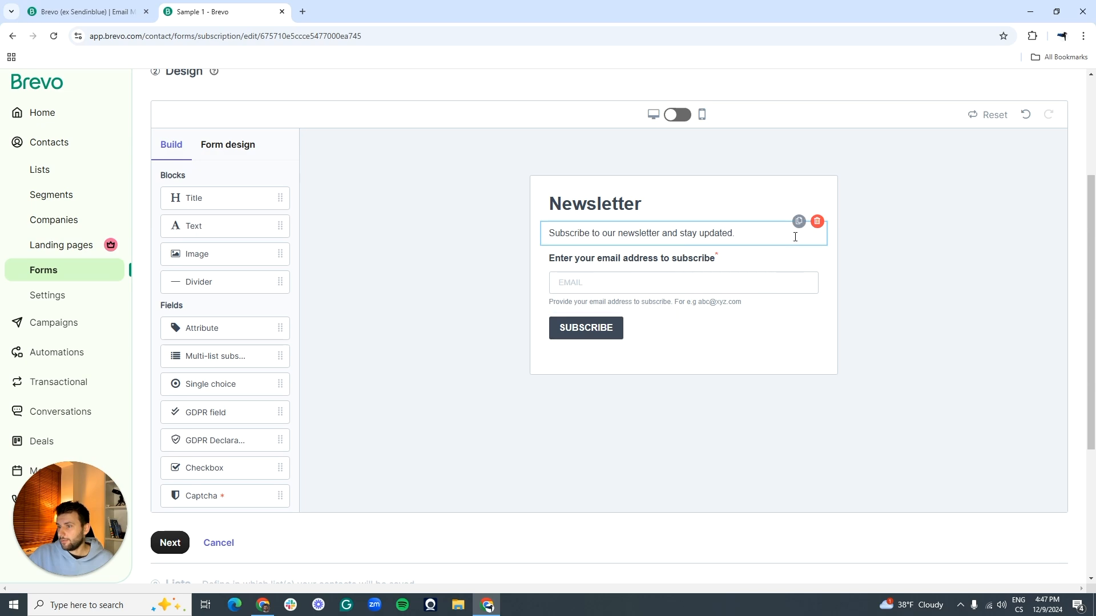
left_click(817, 222)
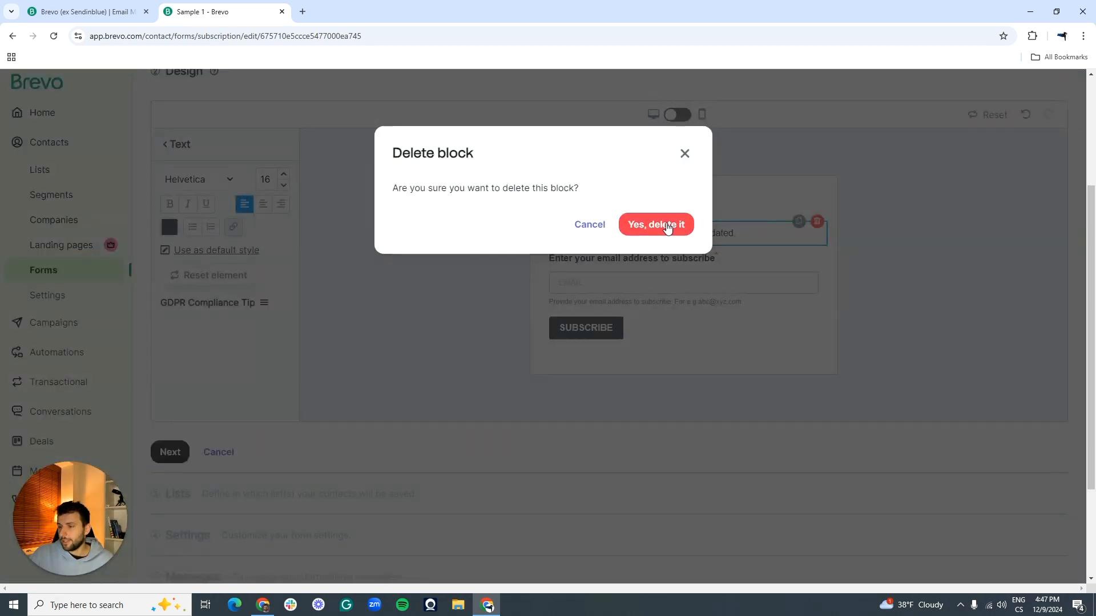
left_click(663, 224)
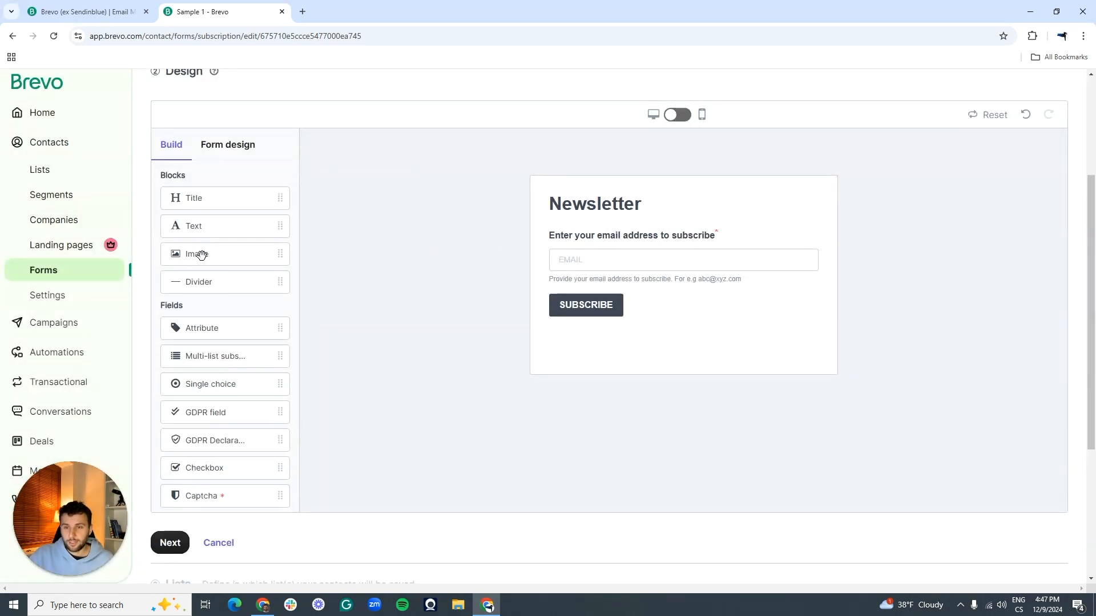
Step: Browse the Form design text styles for the title and help text fonts
left_click(231, 146)
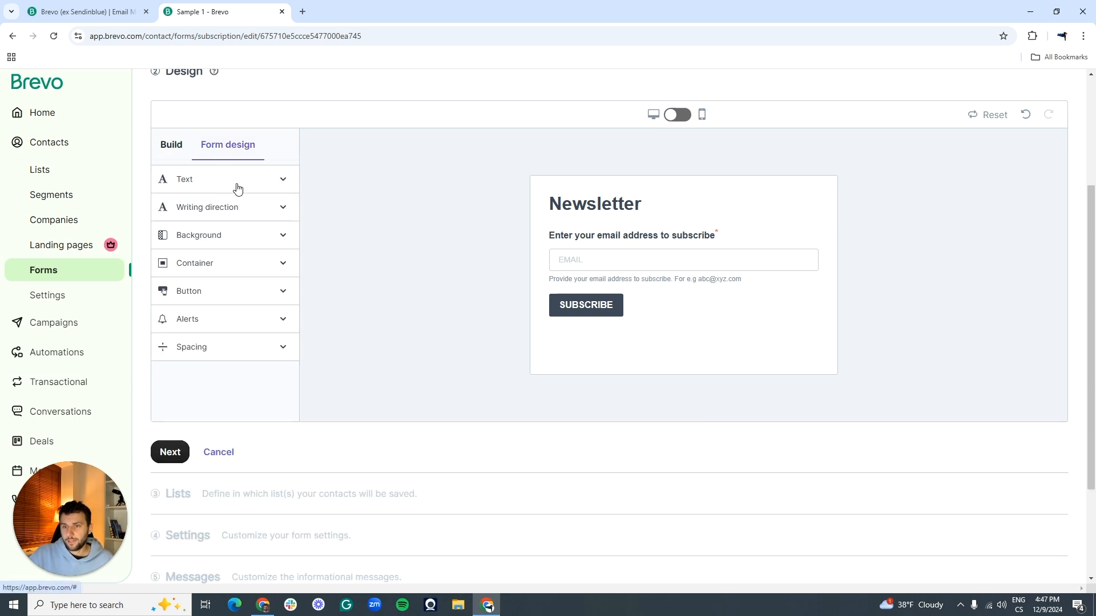
left_click(240, 181)
left_click(210, 205)
left_click(211, 206)
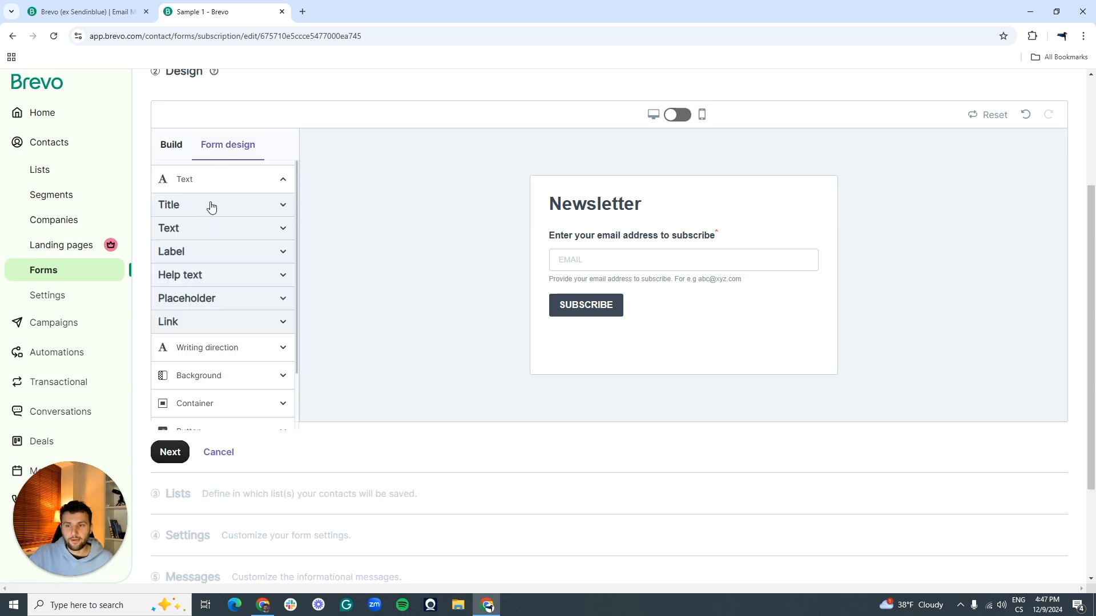
left_click(211, 281)
scroll(213, 281, "down", 5)
scroll(213, 283, "up", 8)
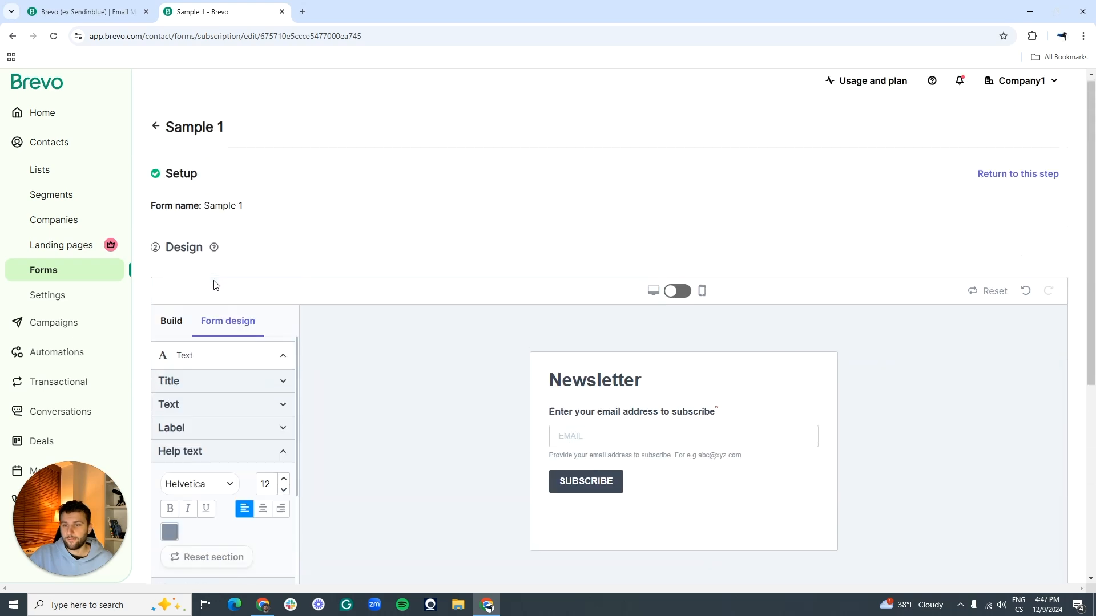
Step: Return to the building blocks and finish the Design step
left_click(178, 325)
scroll(587, 184, "down", 3)
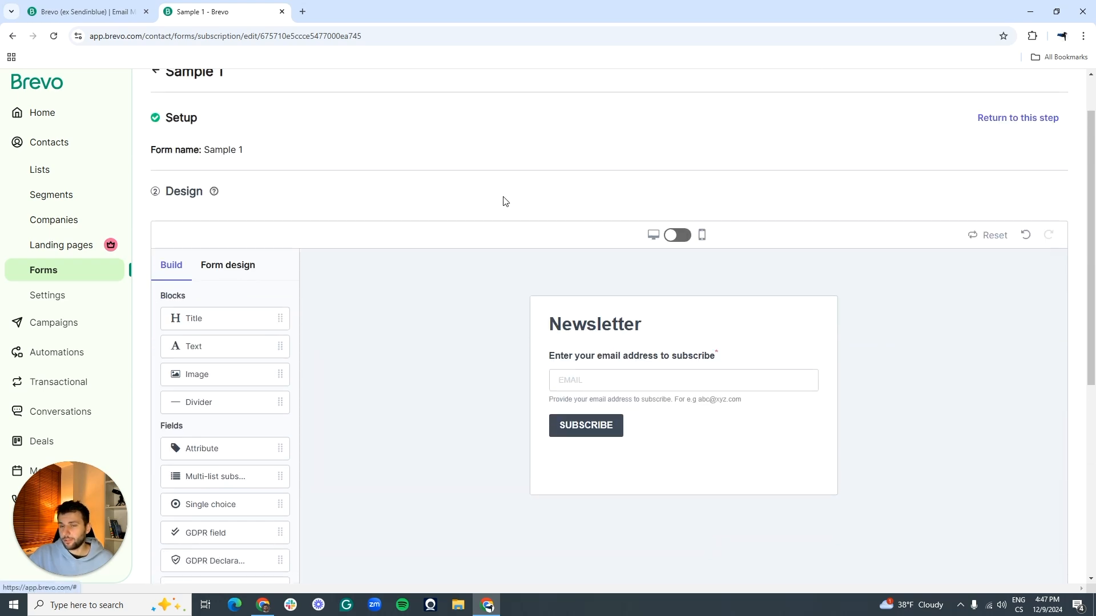
scroll(354, 277, "down", 3)
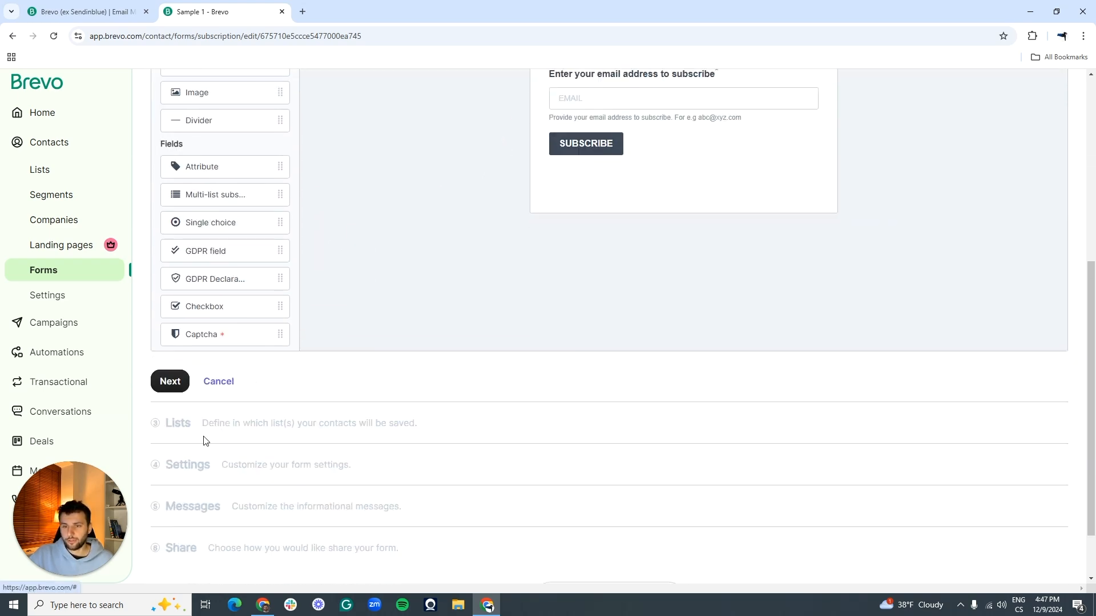
left_click(172, 382)
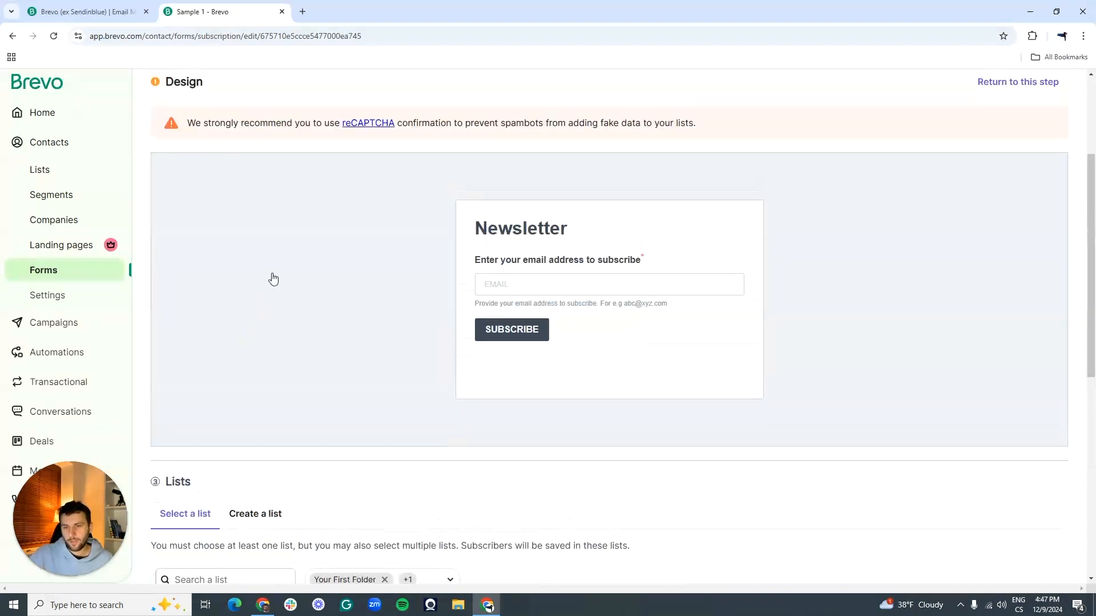
Step: Save subscribers to Sample List N.1 and continue to Settings
scroll(286, 251, "down", 8)
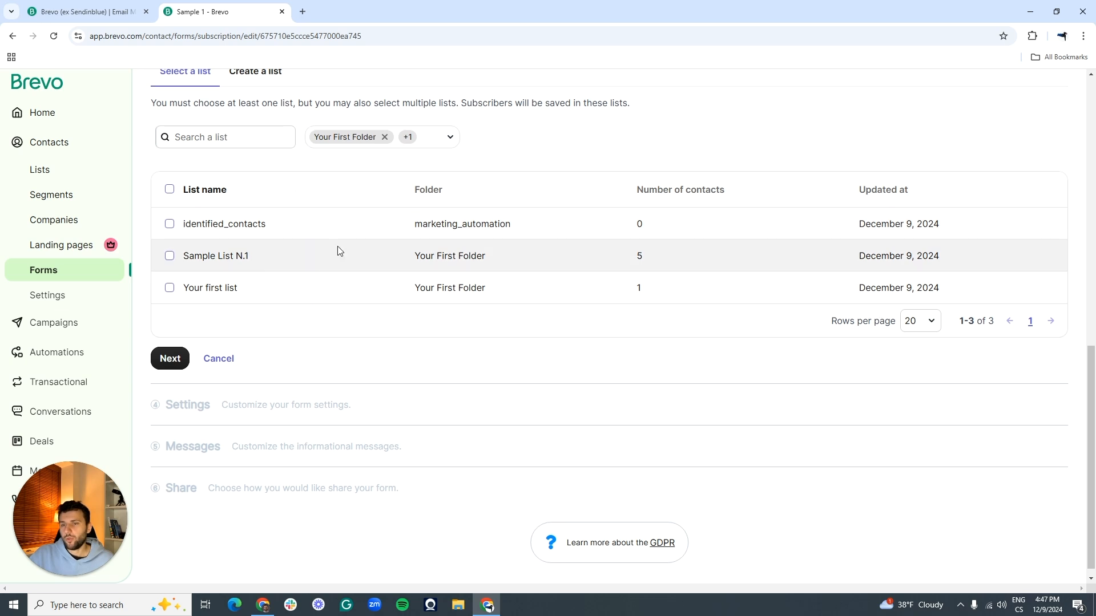
scroll(337, 248, "up", 2)
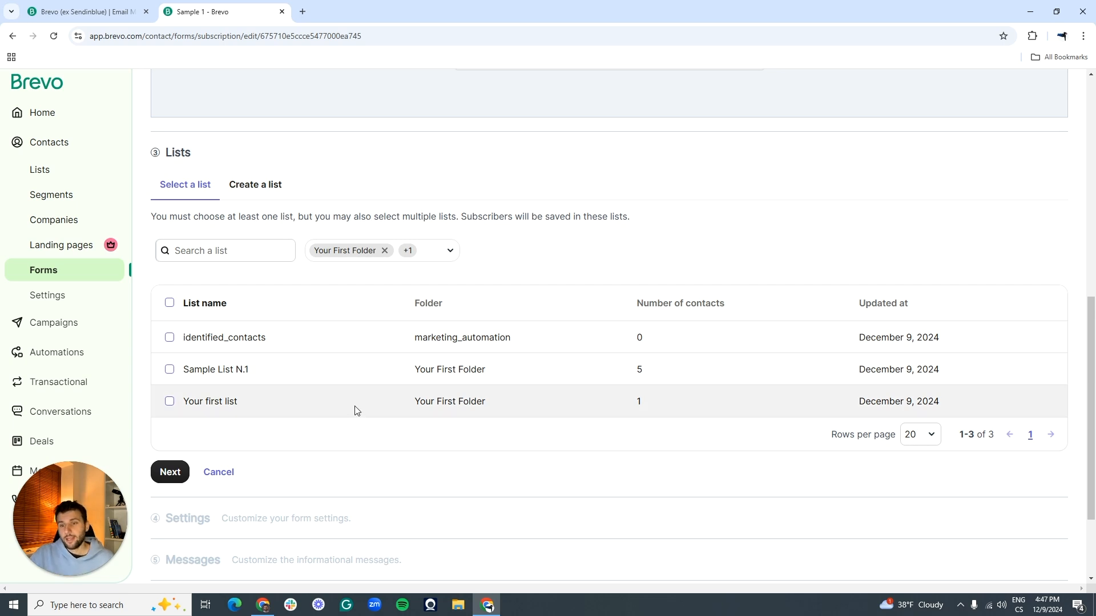
left_click(170, 369)
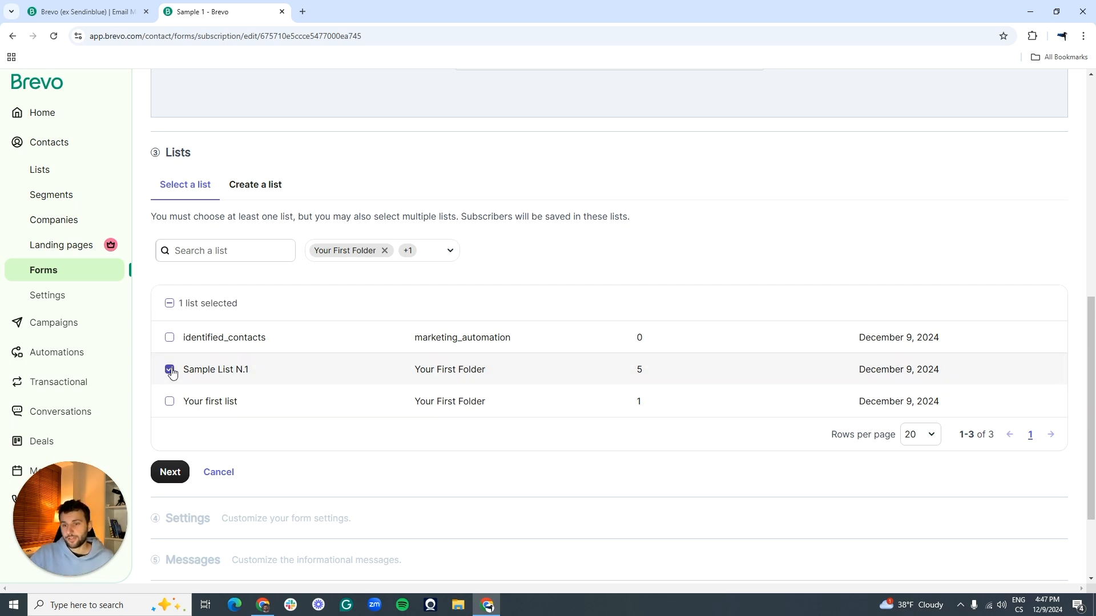
left_click(169, 471)
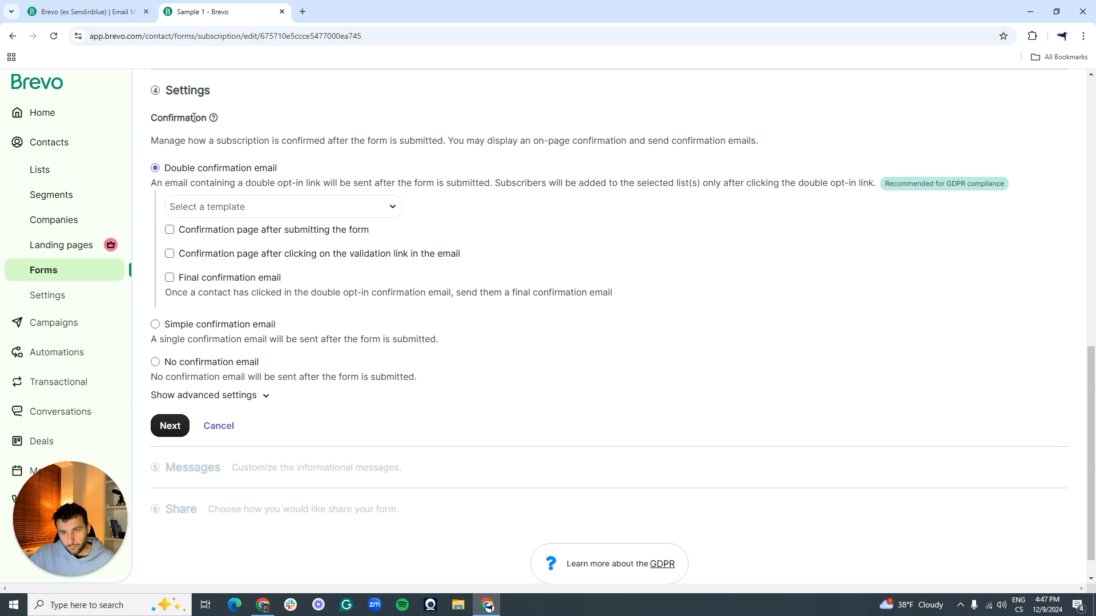
Step: Use a simple confirmation email with the Default Template Simple confirmation template
left_click_drag(155, 119, 213, 118)
mouse_move(214, 118)
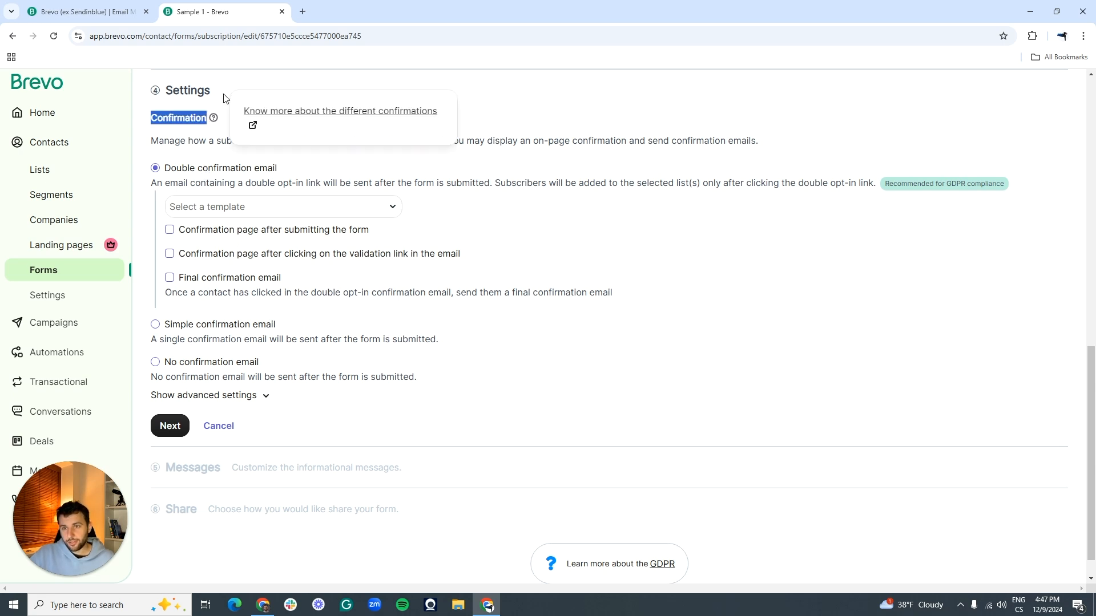
left_click(226, 99)
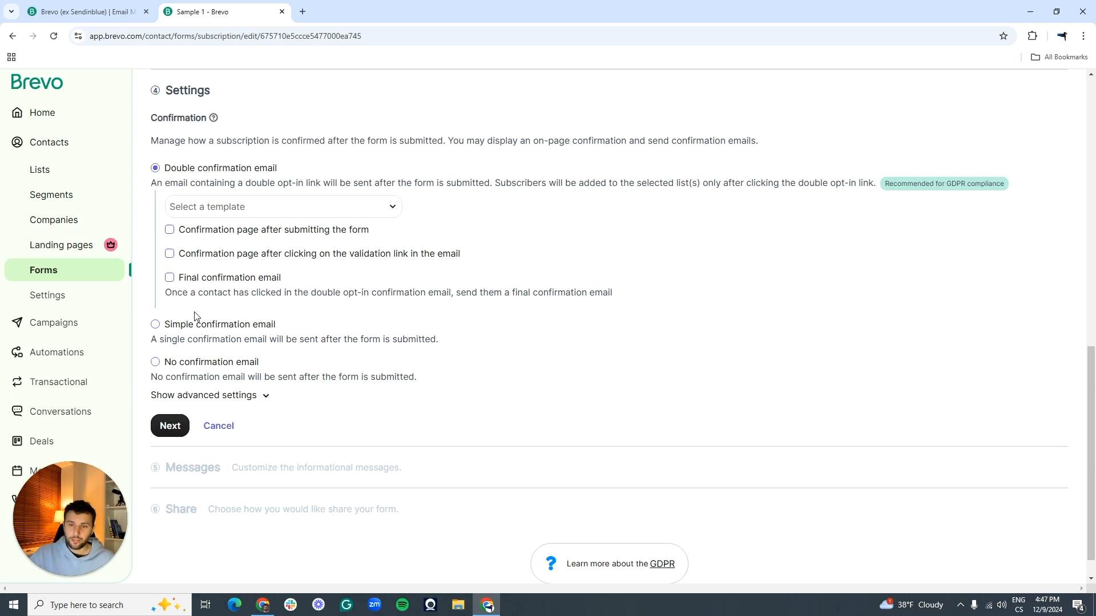
left_click(156, 325)
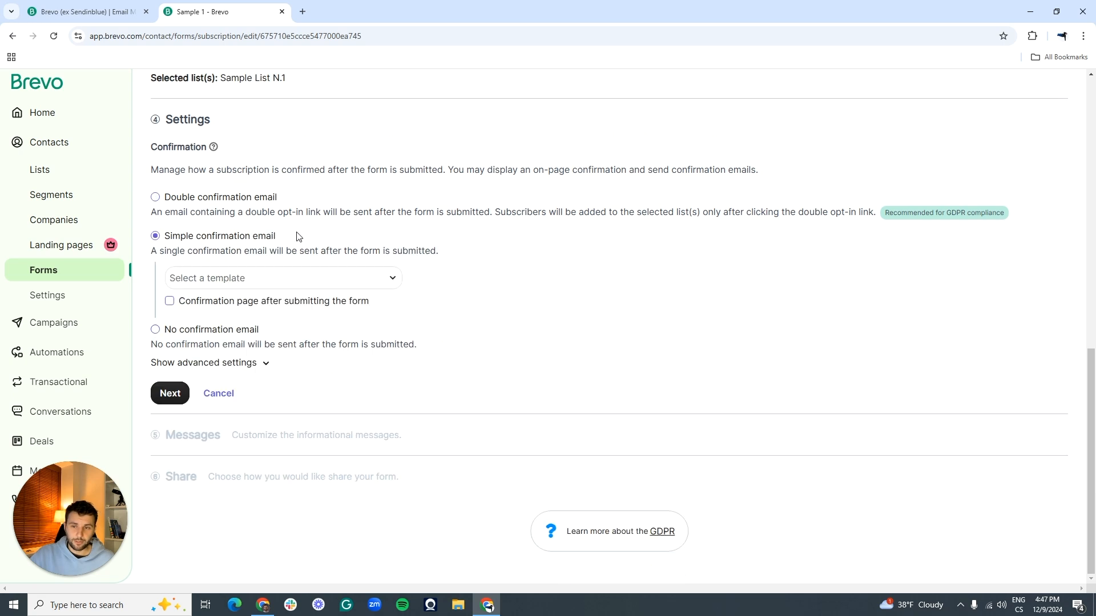
left_click(167, 396)
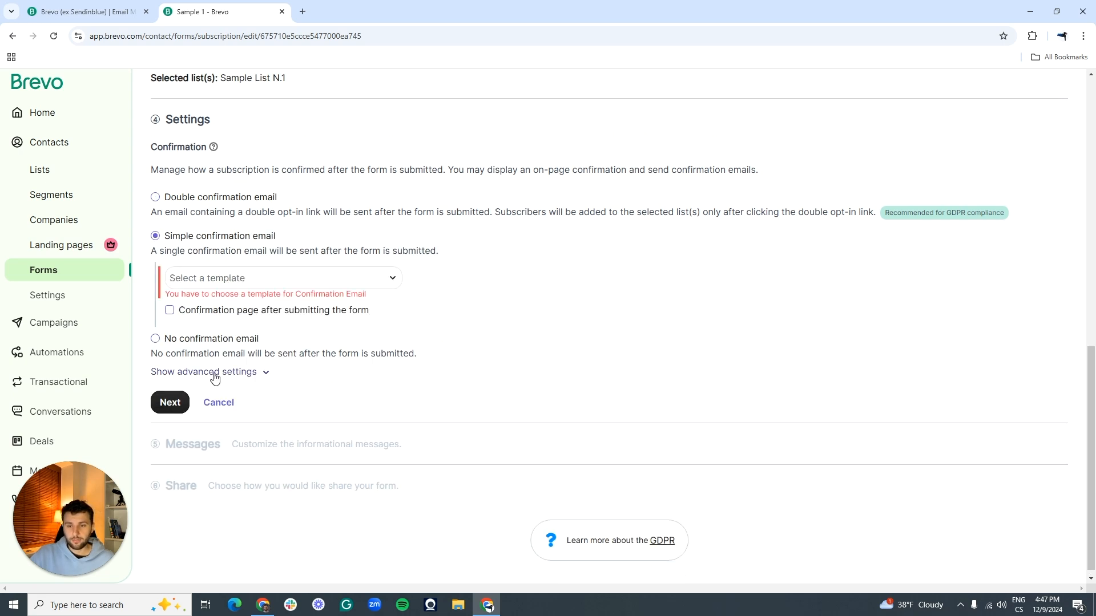
left_click(241, 284)
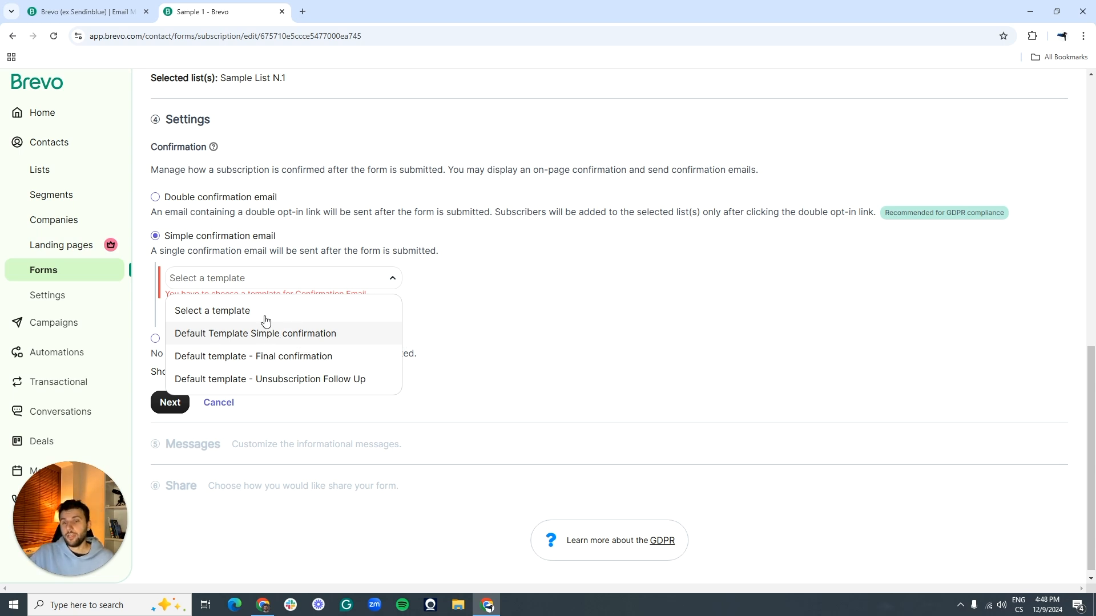
left_click(284, 339)
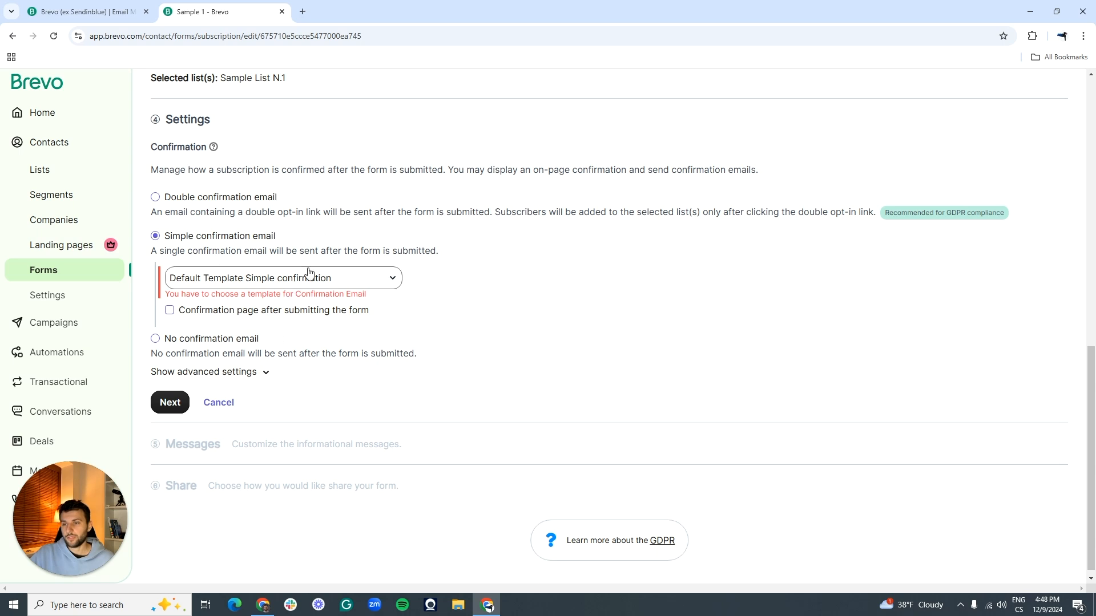
left_click(169, 403)
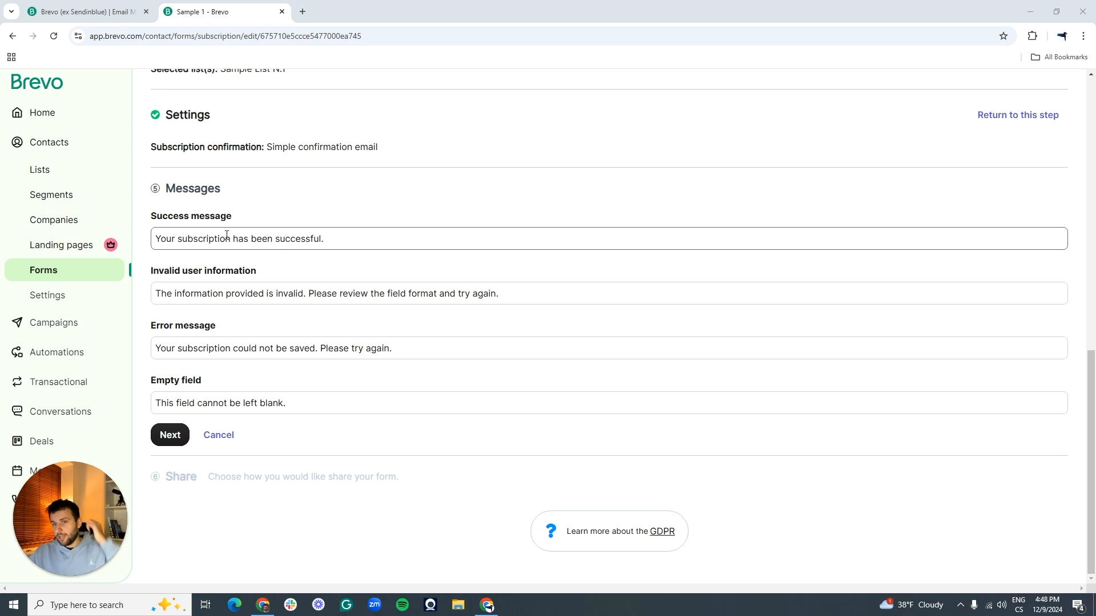
left_click_drag(169, 188, 220, 203)
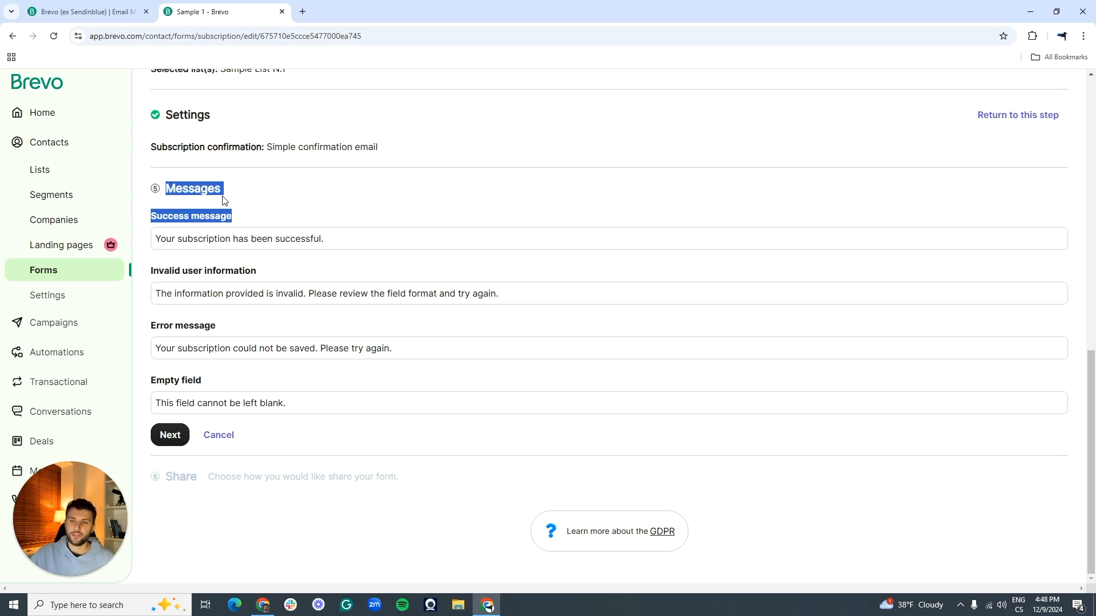
left_click(220, 194)
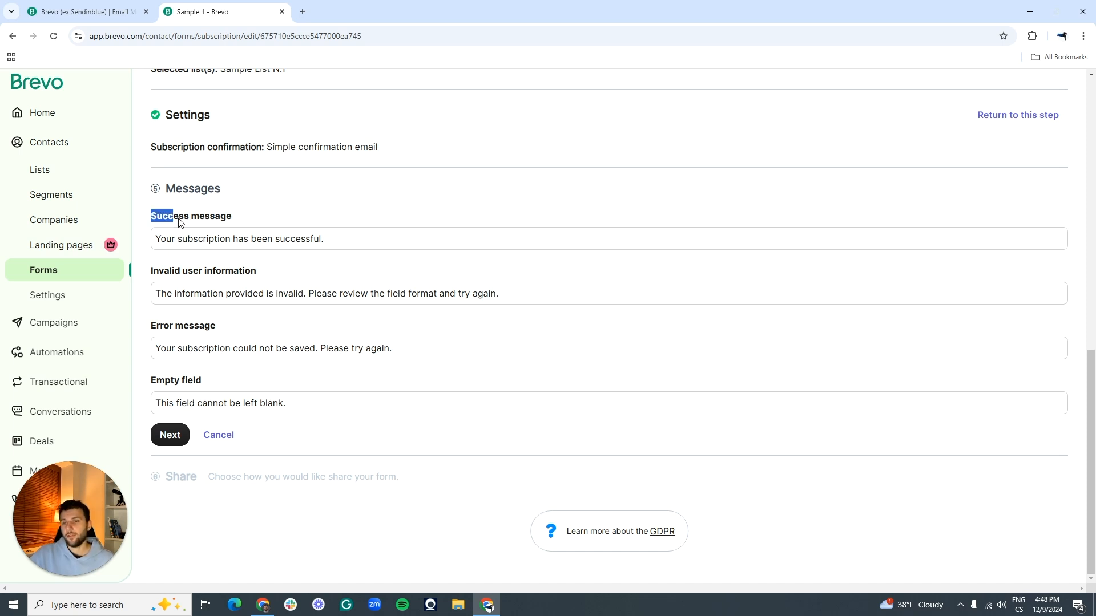
left_click(224, 222)
left_click_drag(180, 221, 230, 217)
left_click(153, 221)
left_click(237, 221)
left_click(255, 248)
left_click(279, 291)
left_click(256, 276)
left_click_drag(253, 277, 152, 279)
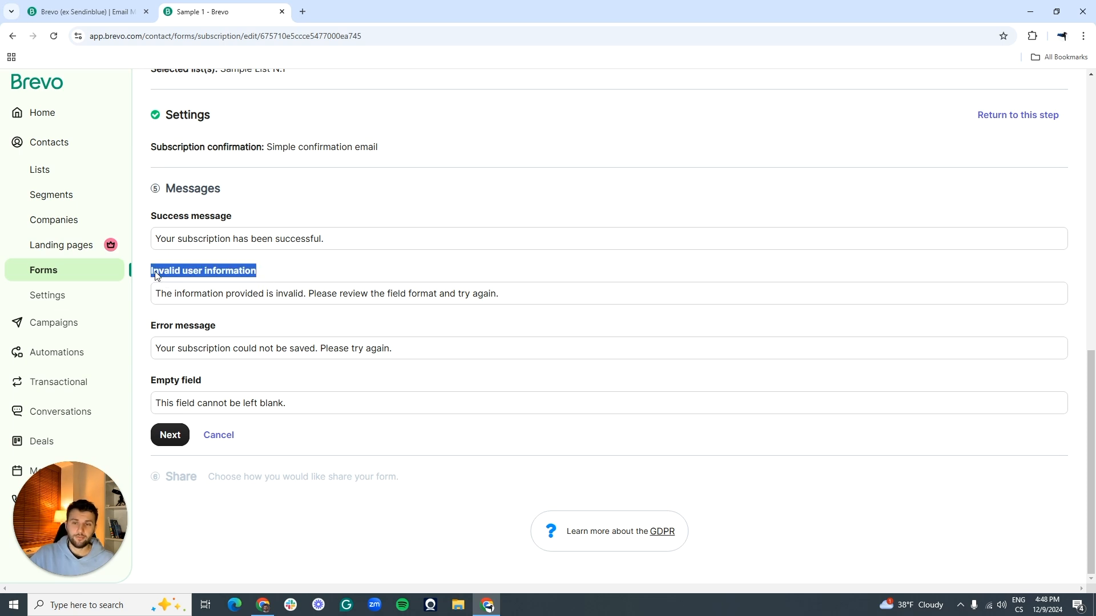
left_click(164, 277)
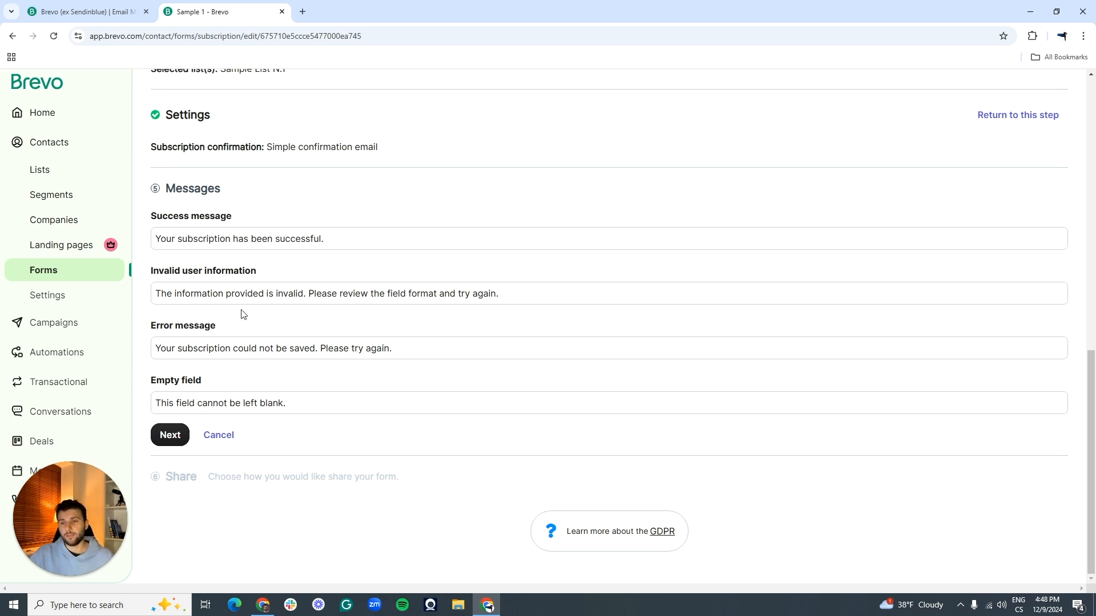
Step: Accept the default messages, review the Share section, and finish the Sample 1 form
left_click(170, 435)
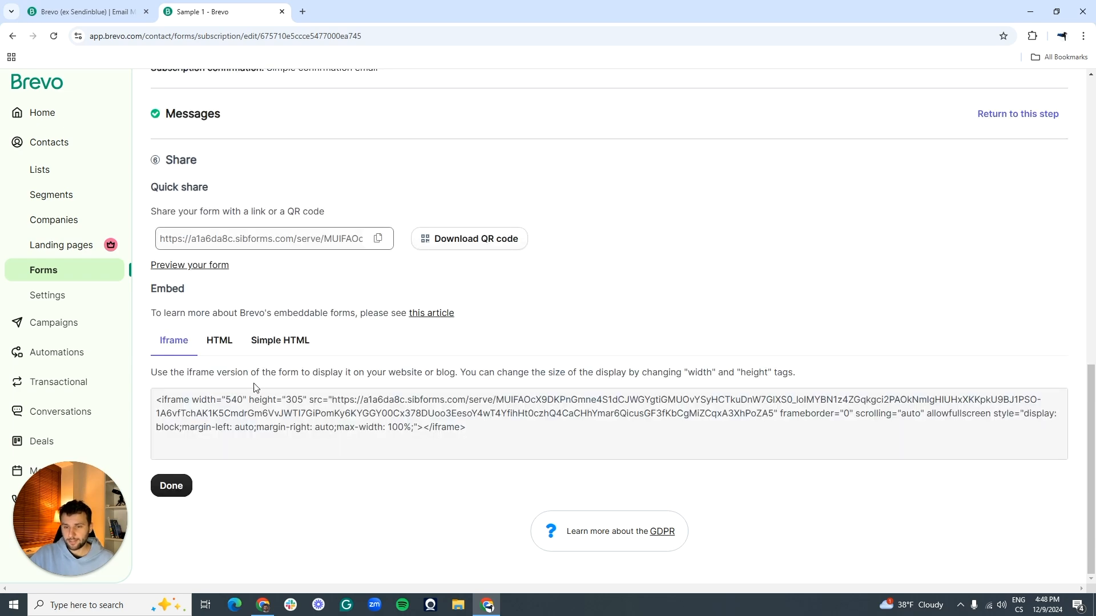
scroll(289, 318, "down", 3)
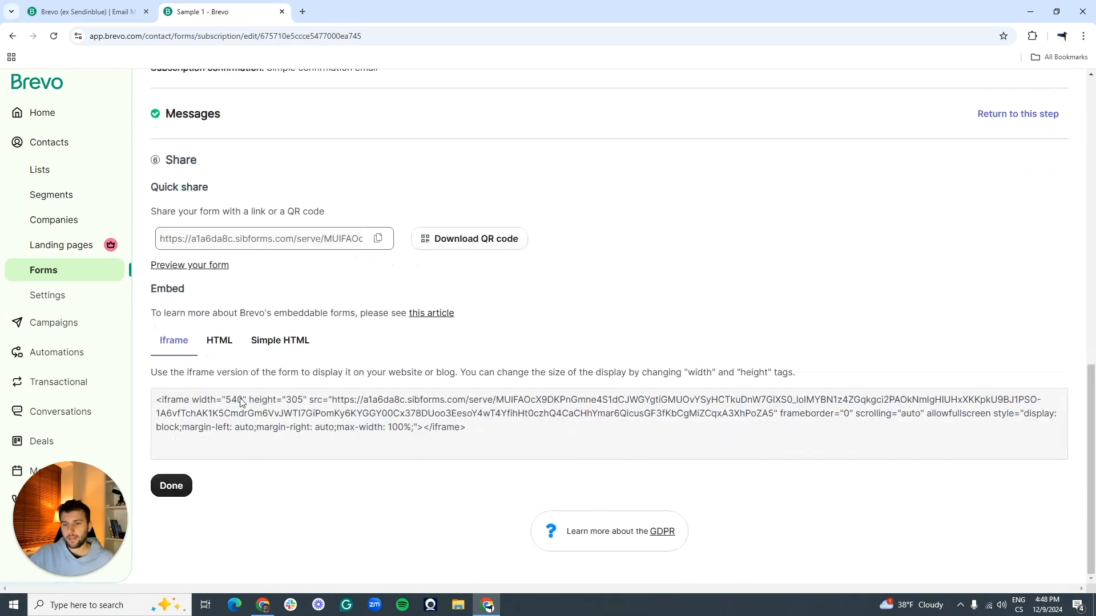
left_click(171, 487)
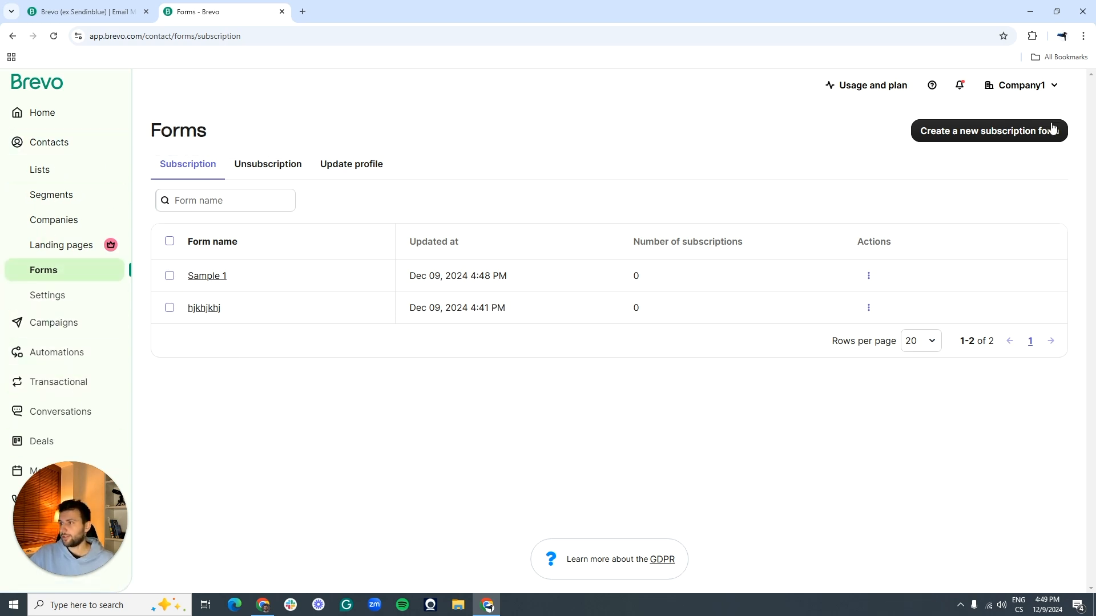
Step: Start a new custom automation in the classic editor from the Automations section
left_click(56, 354)
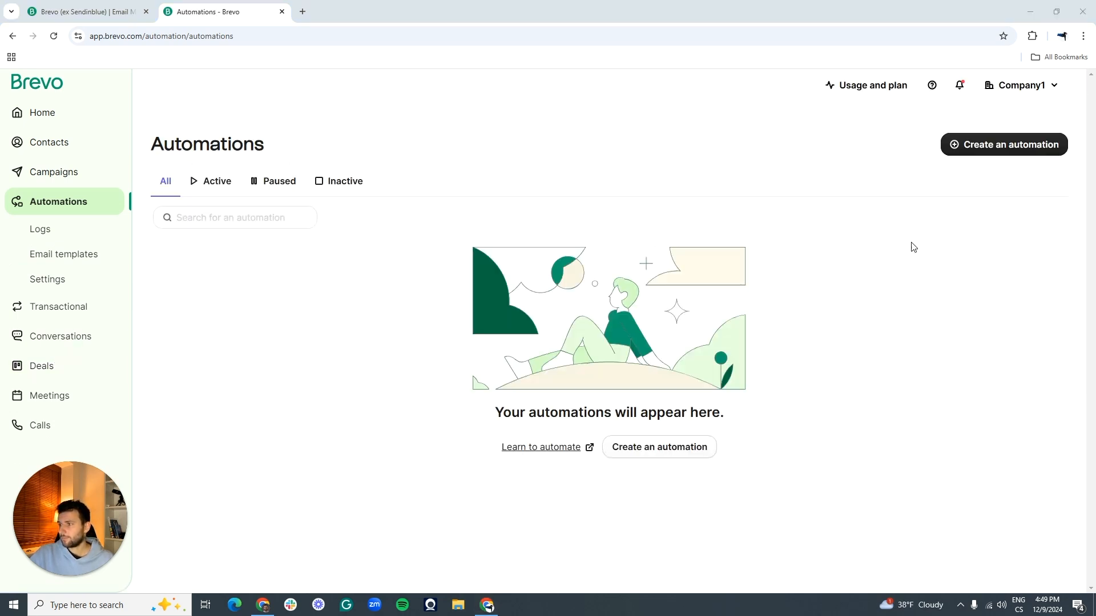
left_click(981, 148)
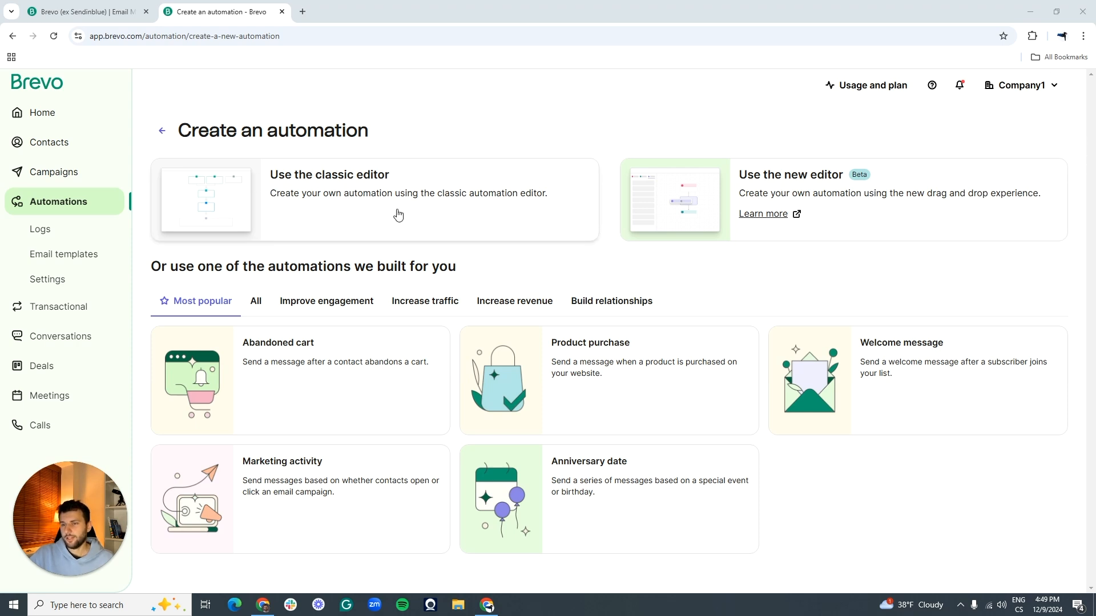
left_click(374, 191)
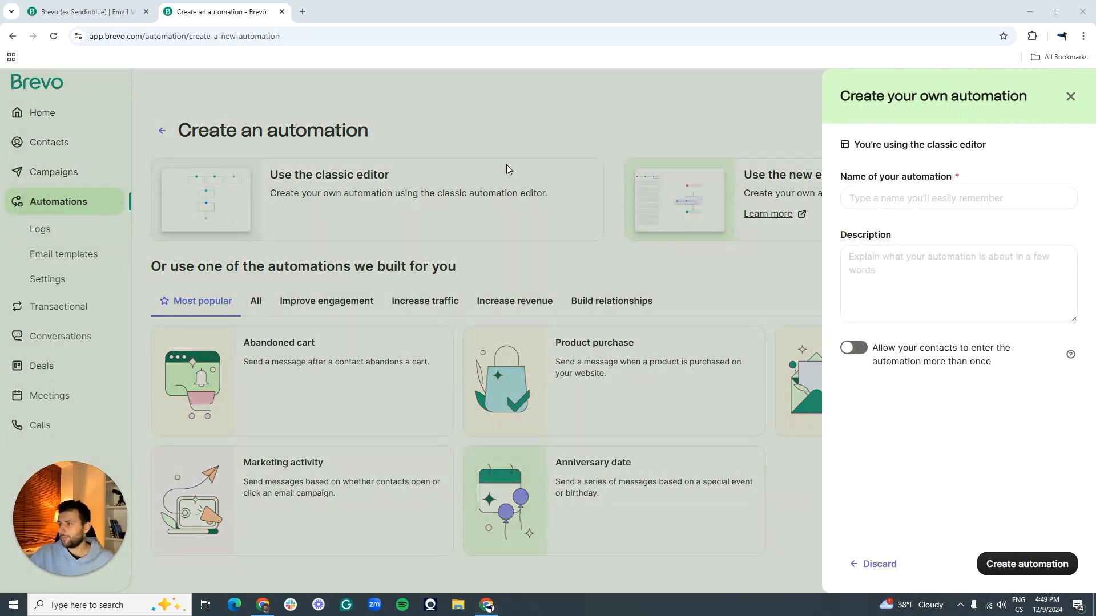
Step: Create the automation 'Post-Signup Email' allowing contacts to enter more than once
left_click(899, 197)
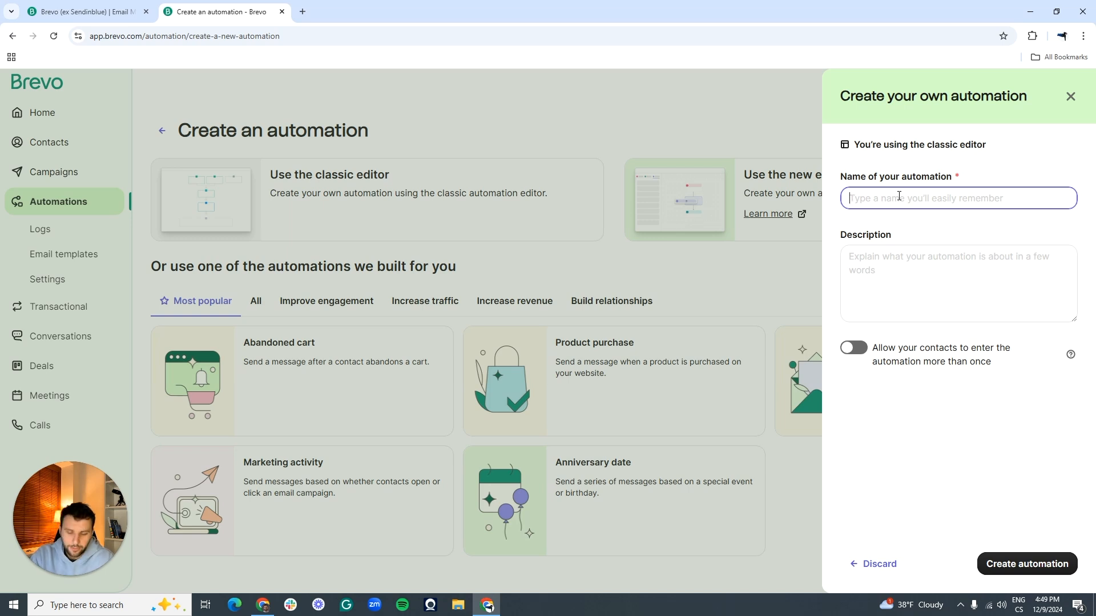
type("Post-Signup Email")
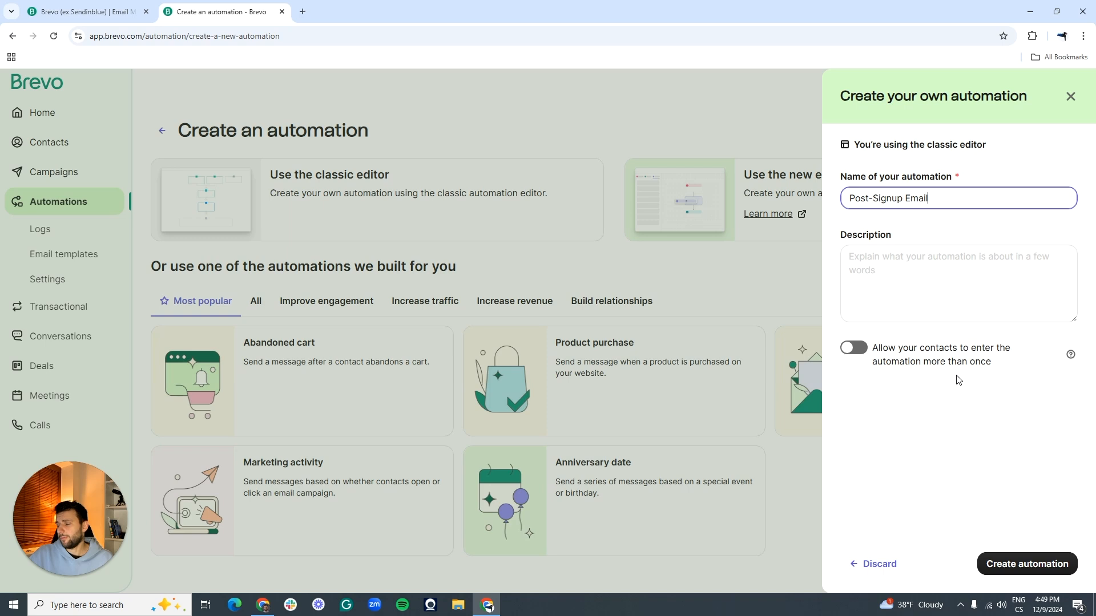
left_click(853, 348)
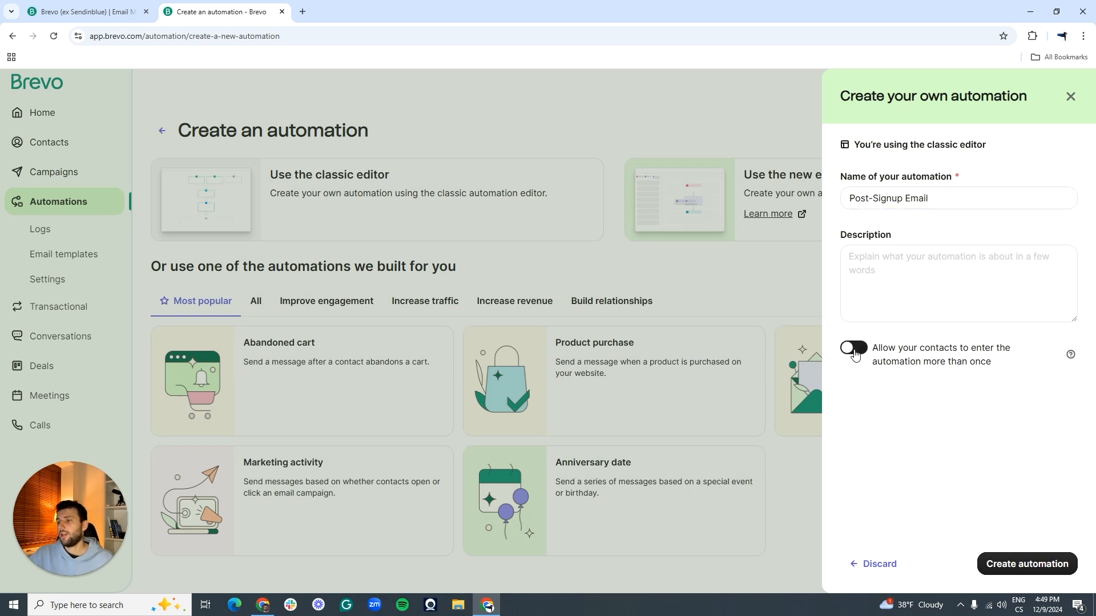
mouse_move(1068, 362)
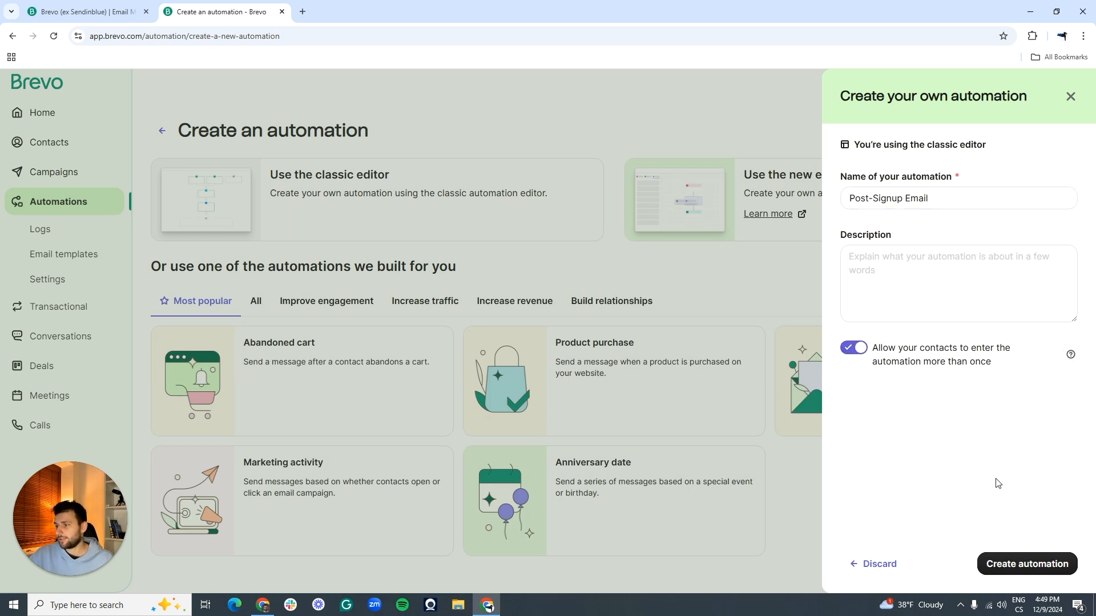
left_click(1006, 560)
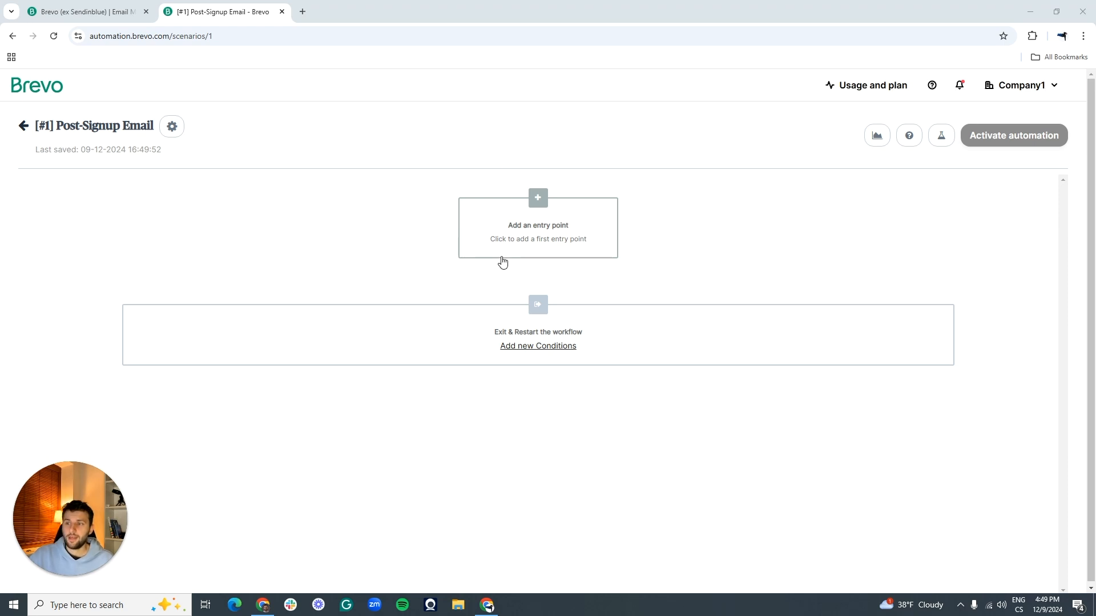
Step: Set the workflow entry point to a contact submitting the Sample 1 form
left_click(538, 208)
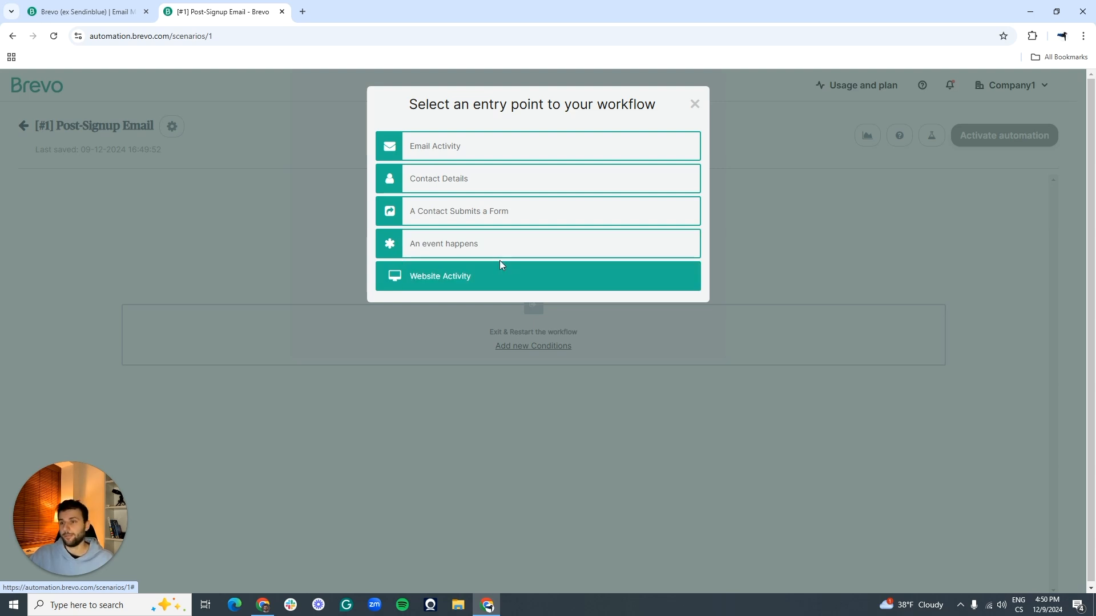
left_click(486, 217)
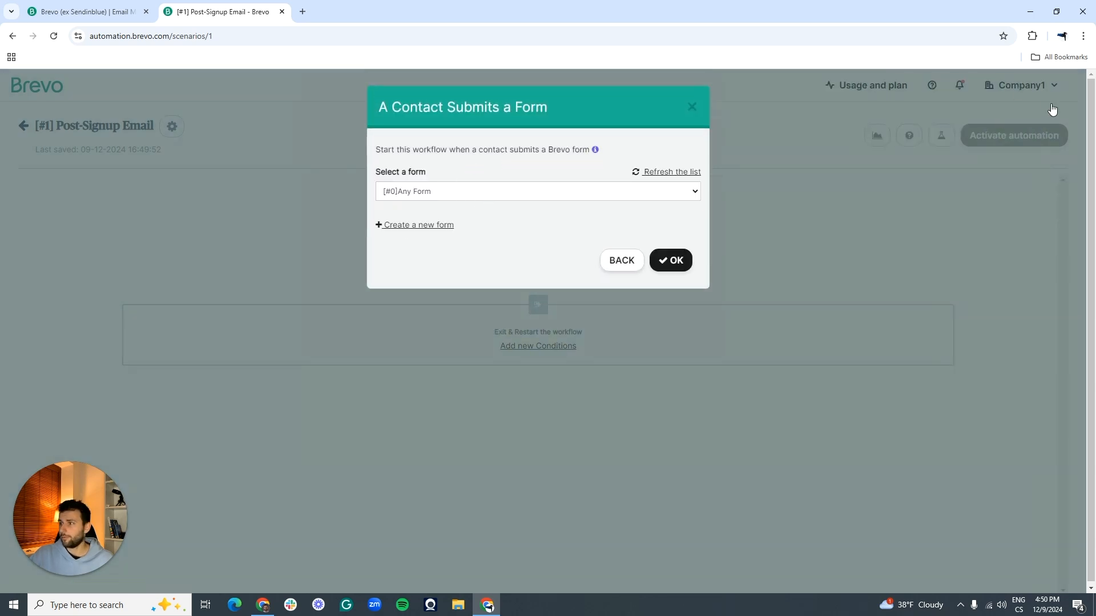
left_click(608, 194)
left_click(423, 249)
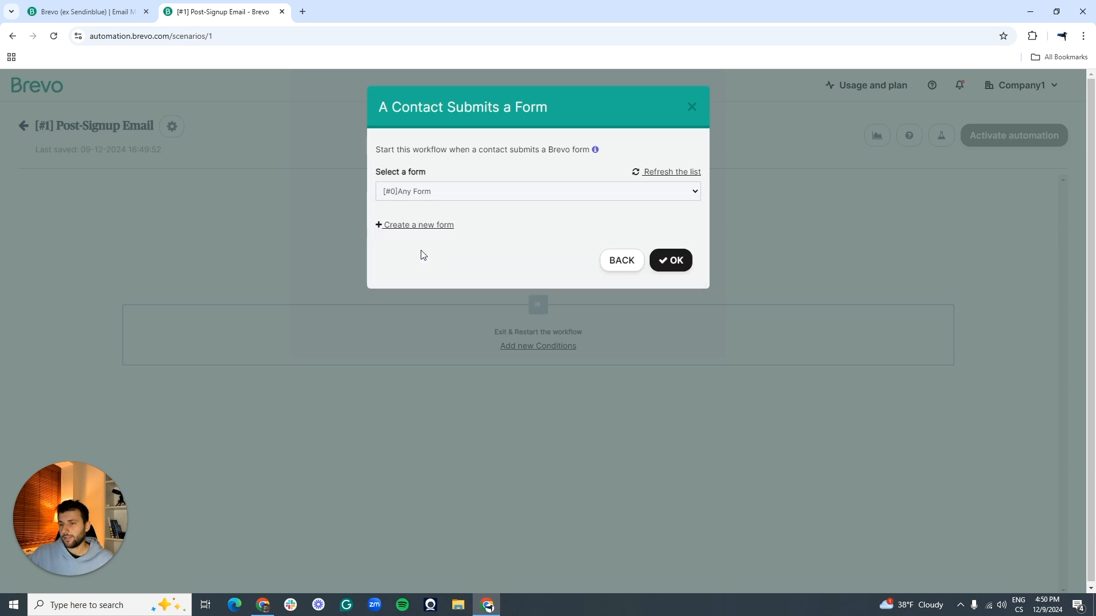
left_click(665, 261)
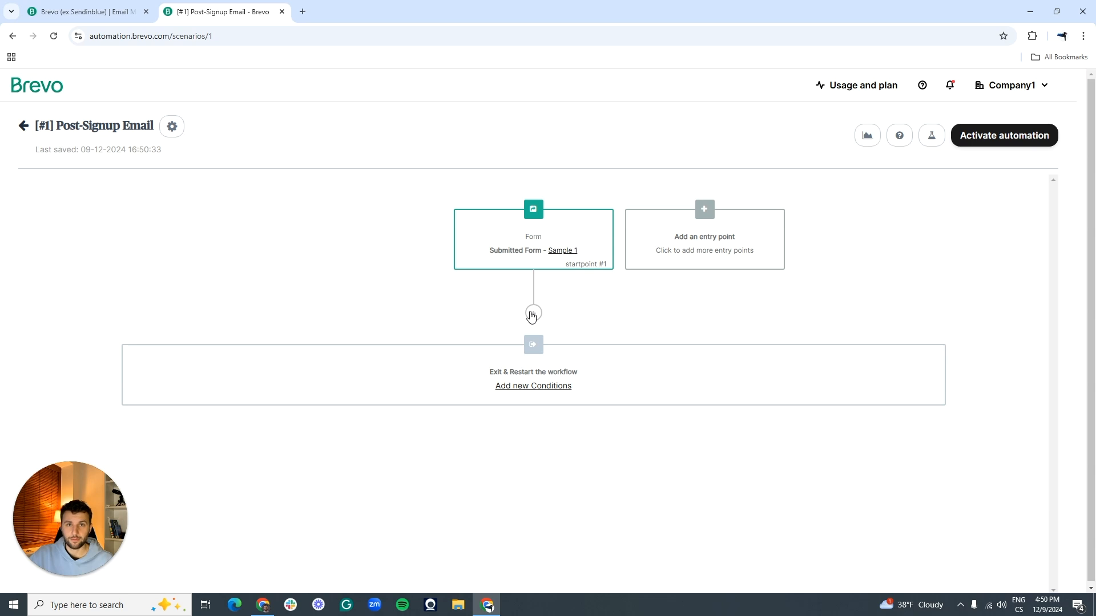
Step: Add a Send an email step using template [#5] Default template - Final confirmation
left_click(532, 313)
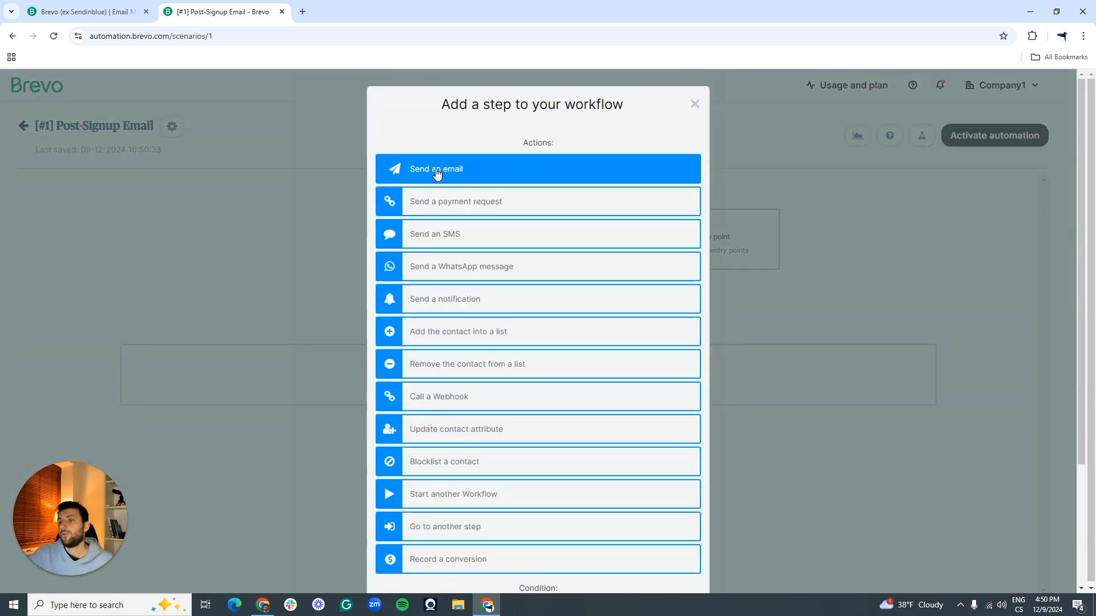
left_click(456, 170)
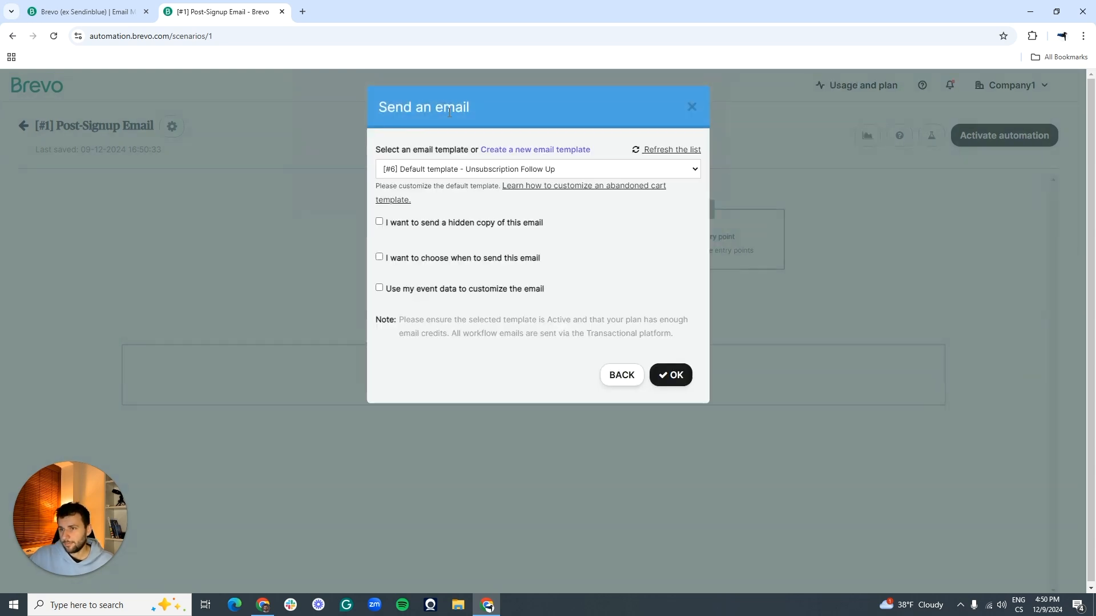
left_click(611, 168)
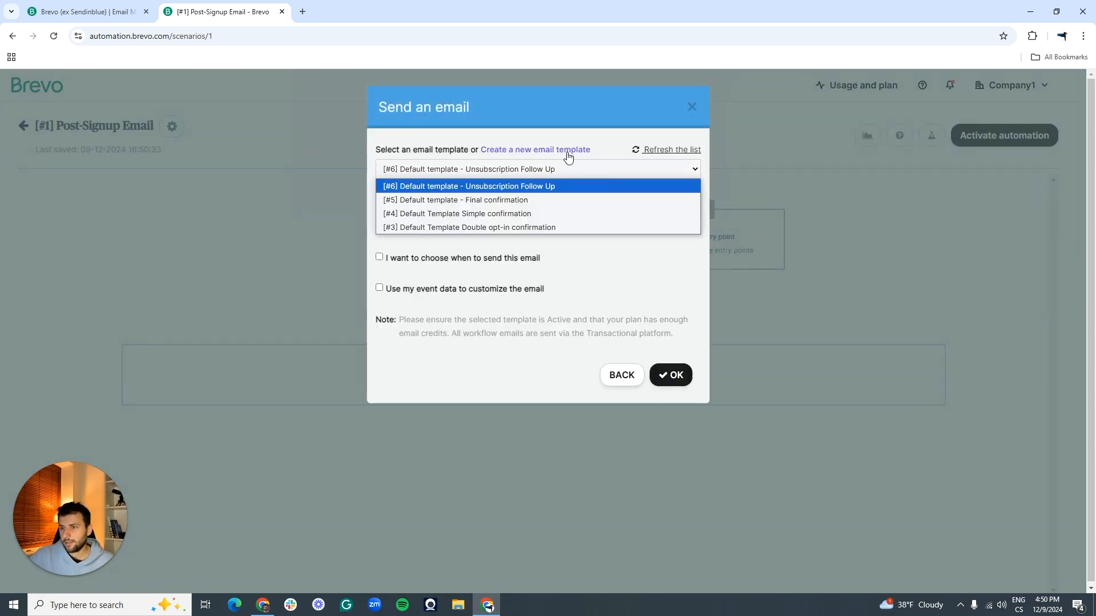
left_click(493, 205)
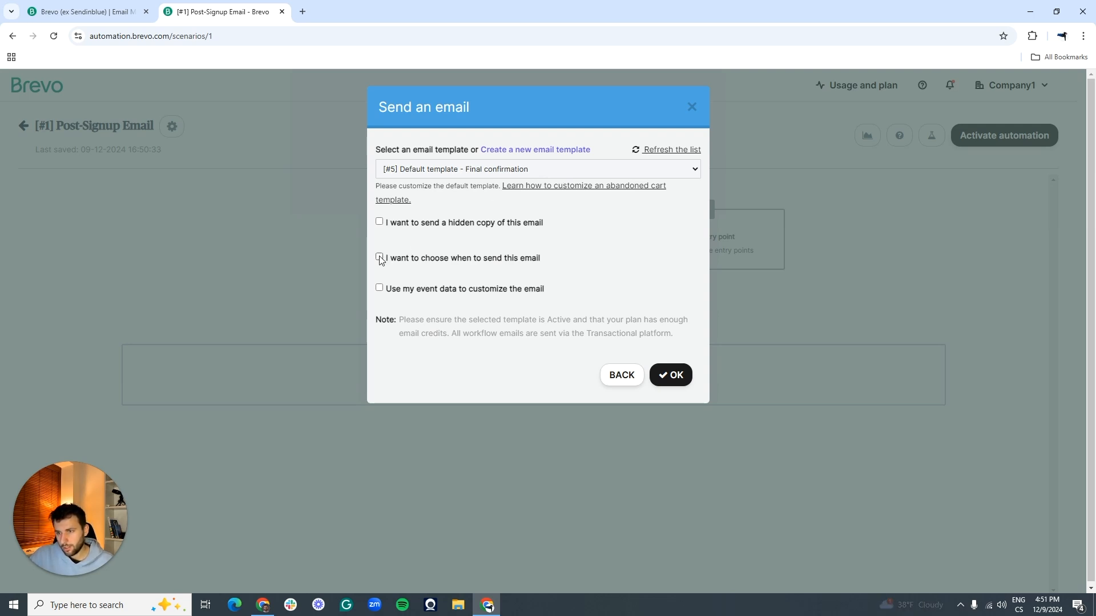
left_click(673, 374)
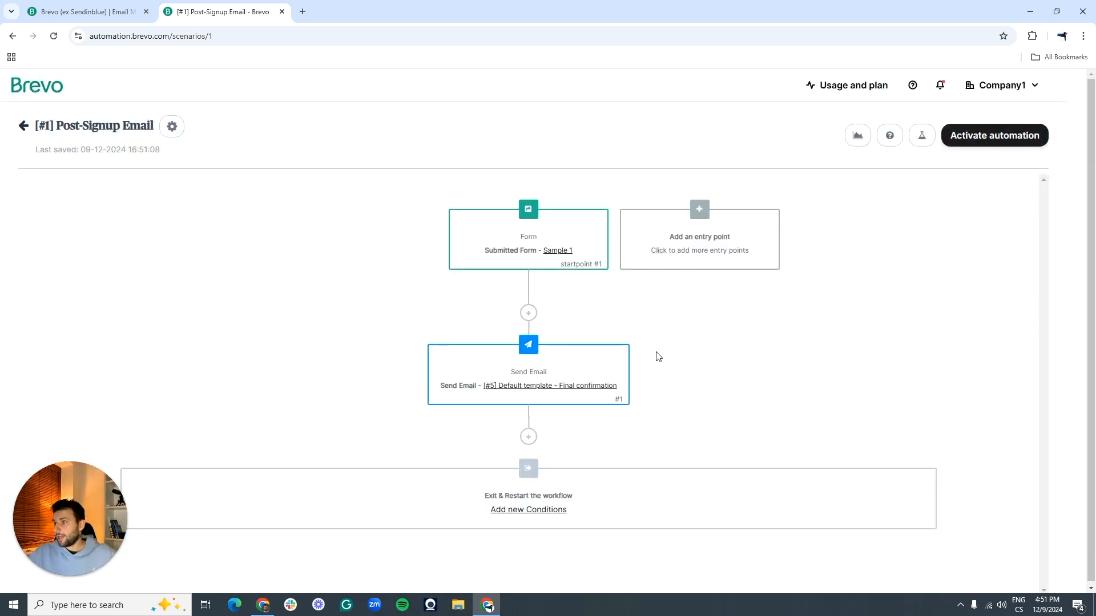
Step: Activate the form-triggered Post-Signup Email confirmation workflow so its status reads Active
left_click(66, 576)
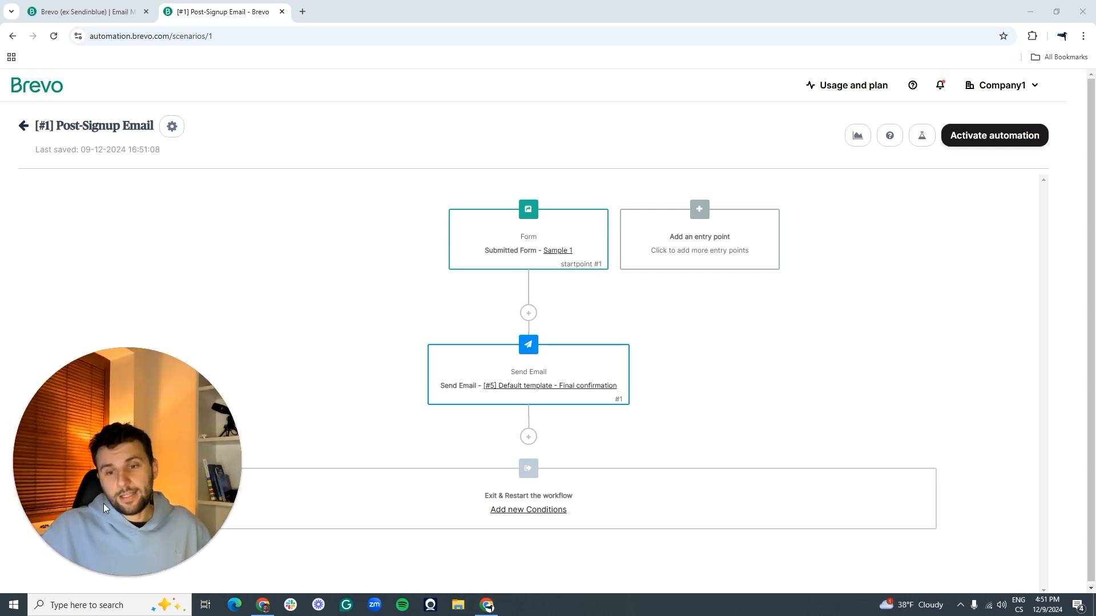
left_click_drag(102, 504, 942, 503)
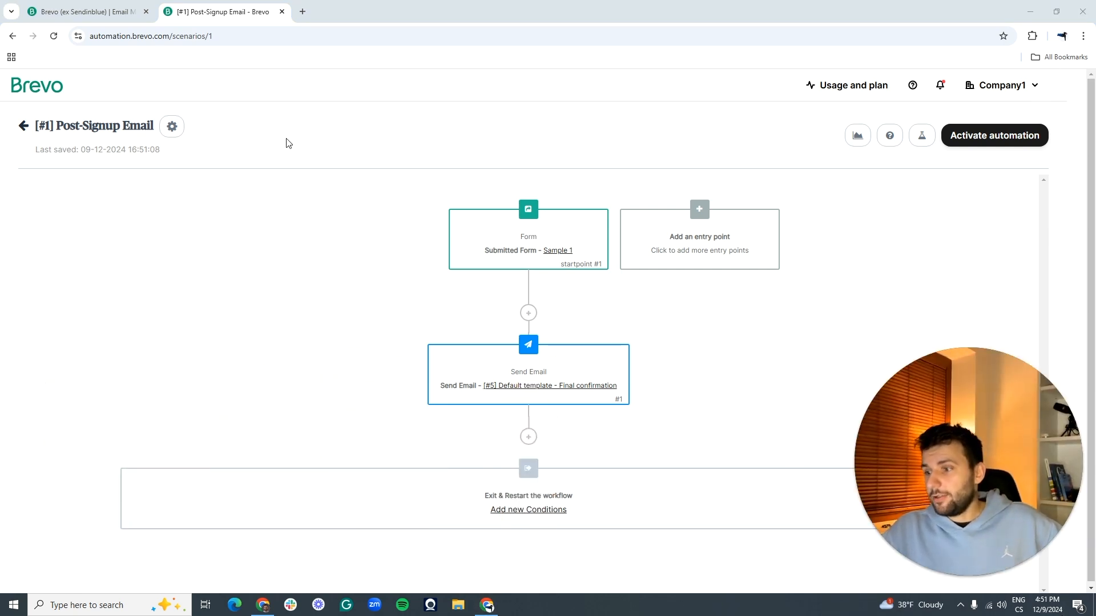
left_click(1006, 142)
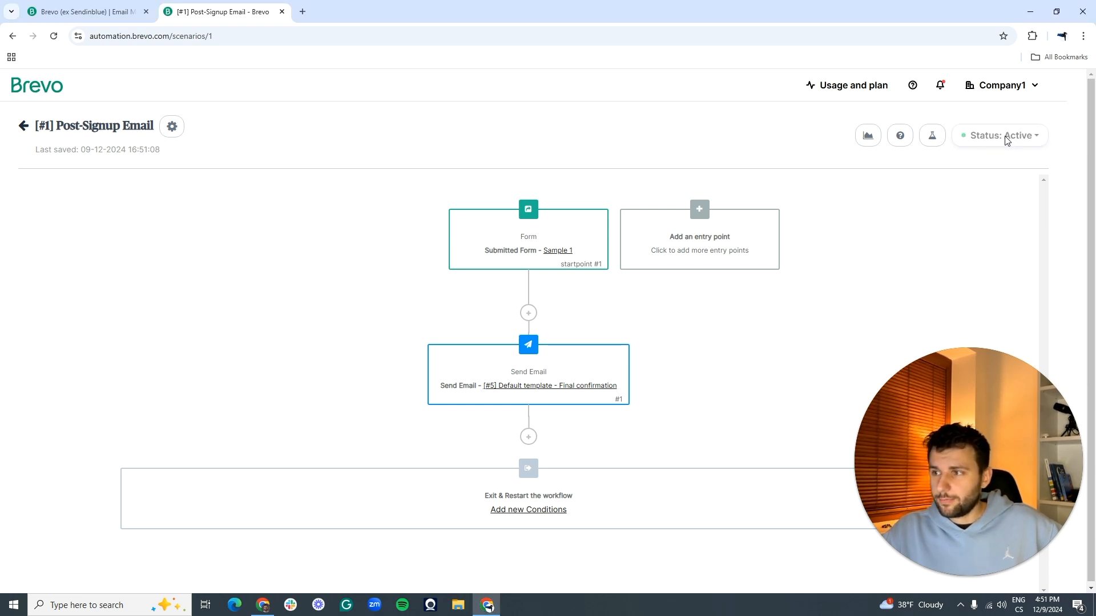